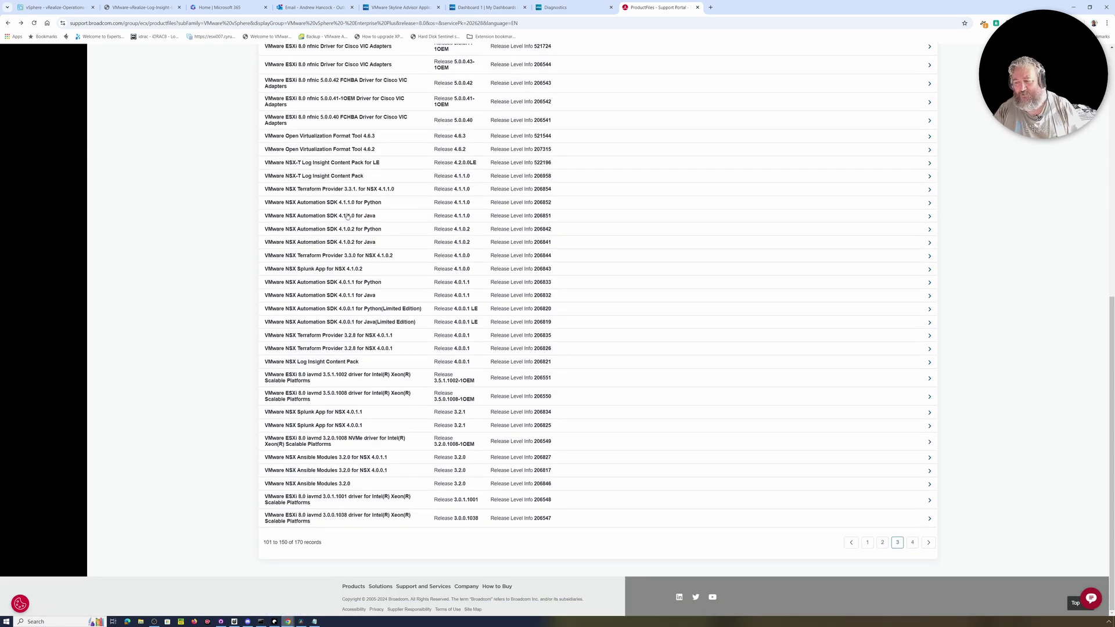
{"action": "scroll", "coordinate": [388, 237], "scroll_direction": "up", "scroll_amount": 3}
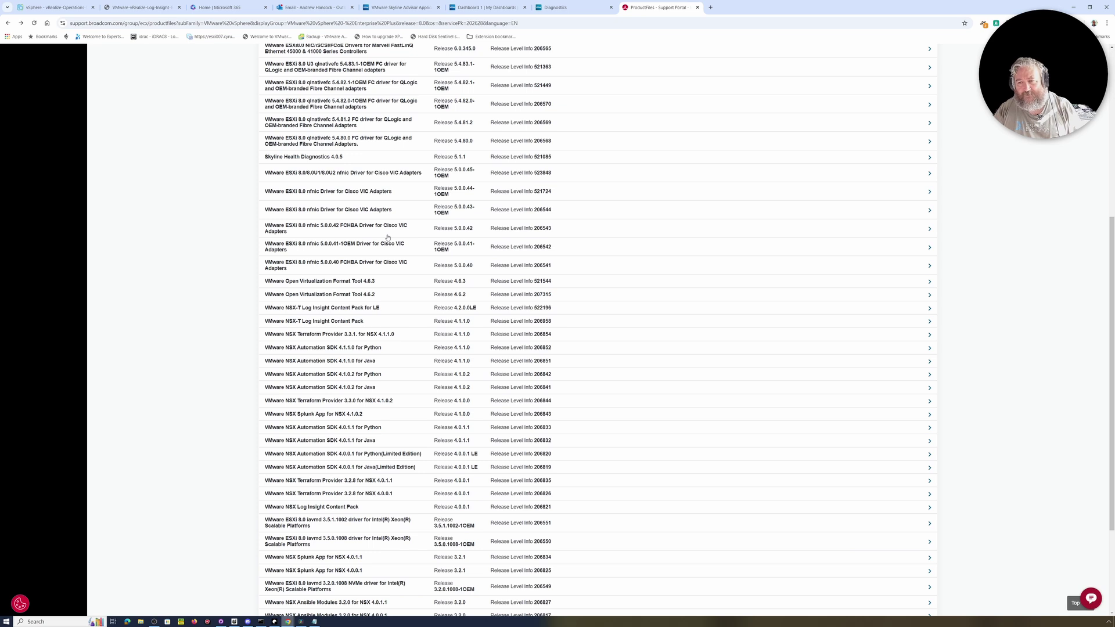
{"action": "scroll", "coordinate": [388, 238], "scroll_direction": "down", "scroll_amount": 2}
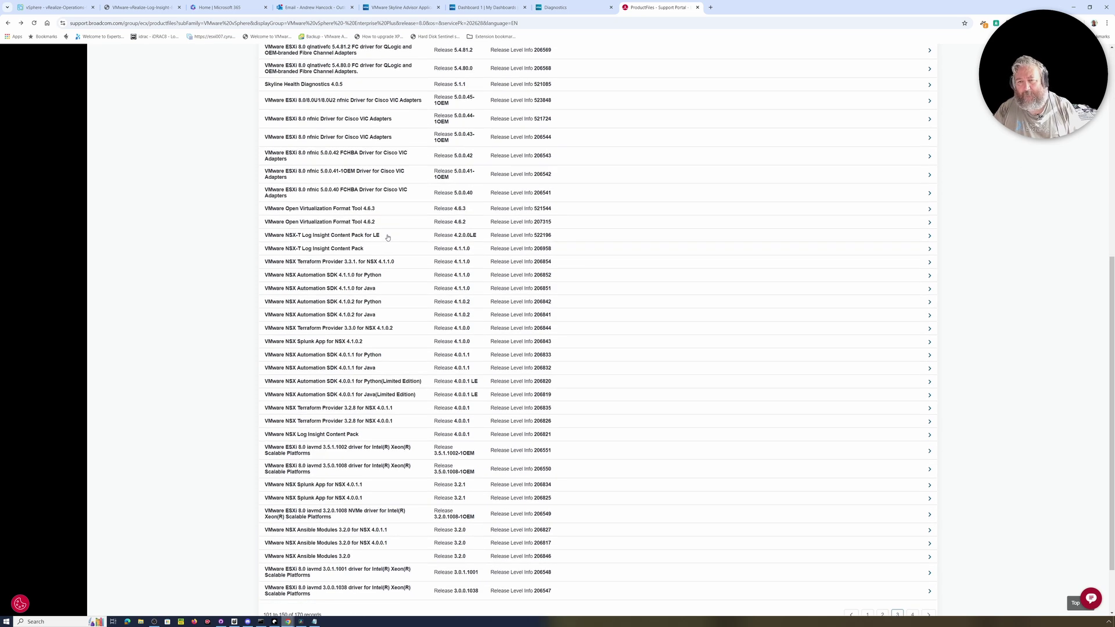
{"action": "scroll", "coordinate": [388, 237], "scroll_direction": "down", "scroll_amount": 2}
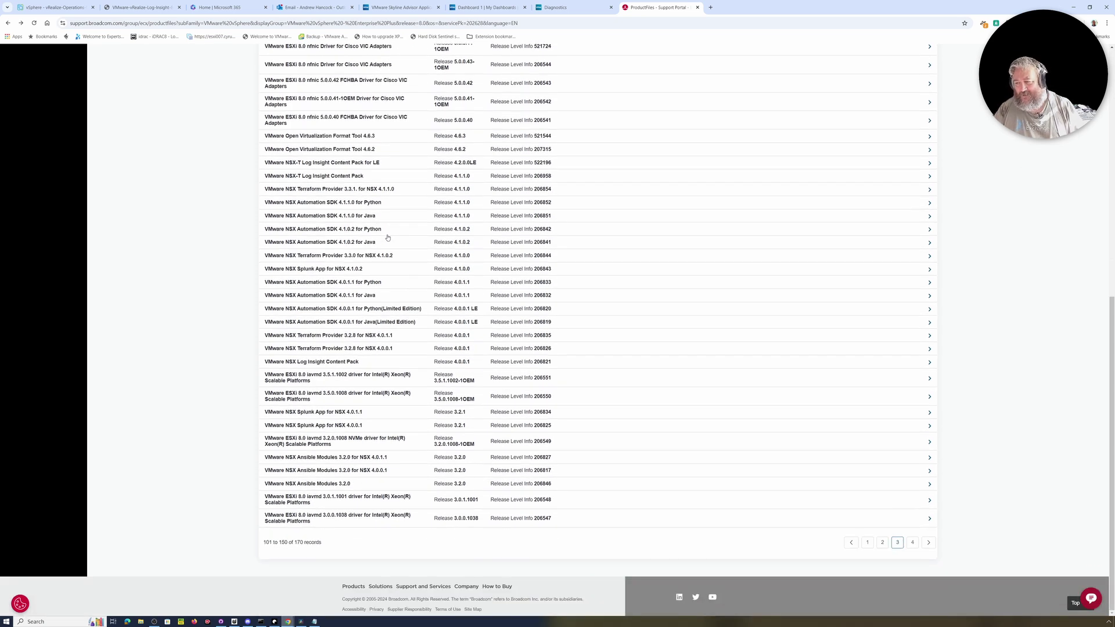
{"action": "scroll", "coordinate": [388, 237], "scroll_direction": "up", "scroll_amount": 7}
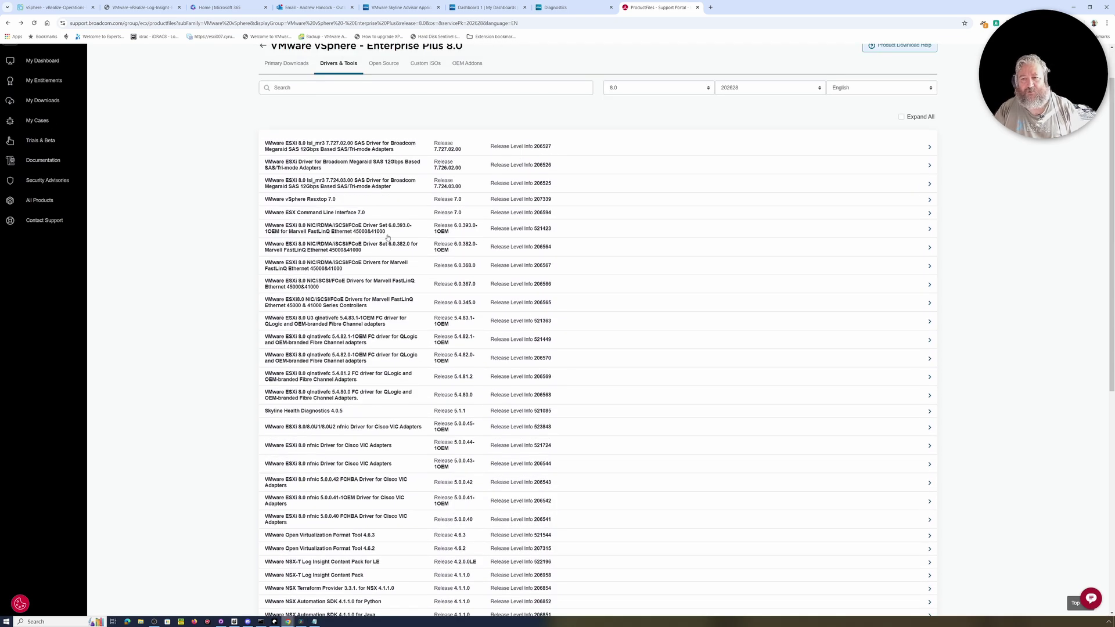
{"action": "scroll", "coordinate": [387, 237], "scroll_direction": "up", "scroll_amount": 1}
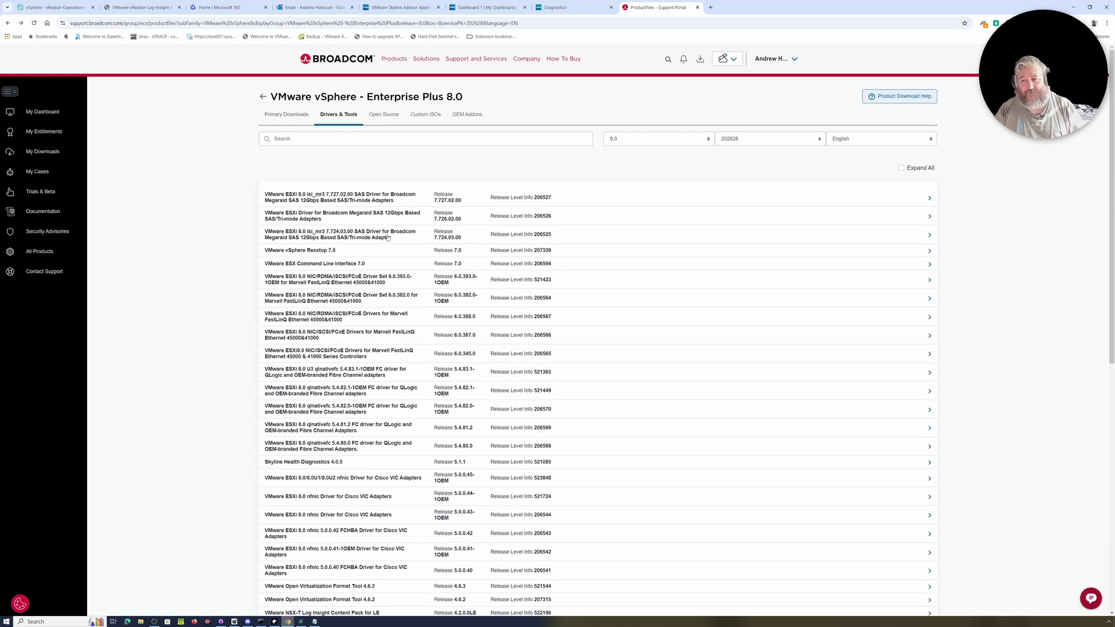
{"action": "scroll", "coordinate": [388, 237], "scroll_direction": "down", "scroll_amount": 1}
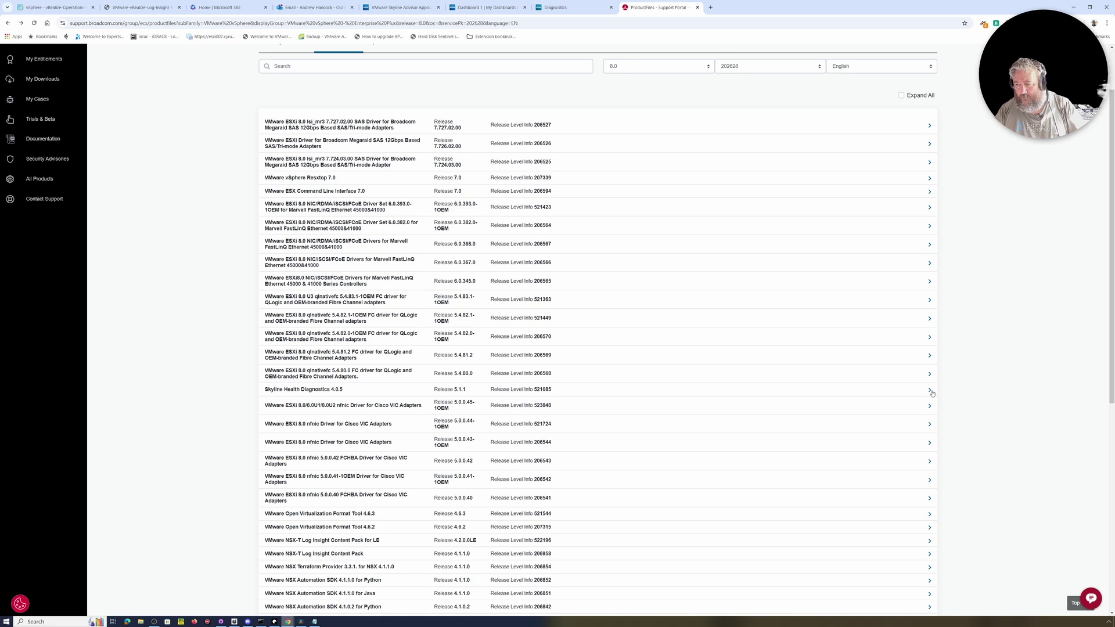
Expand the 4.0.5 release files and download VMware-Skyline-HealthDiagnostics-Appliance-Plugins-4.0.5-24295323_OVF10.ova.
{"action": "left_click", "coordinate": [930, 392]}
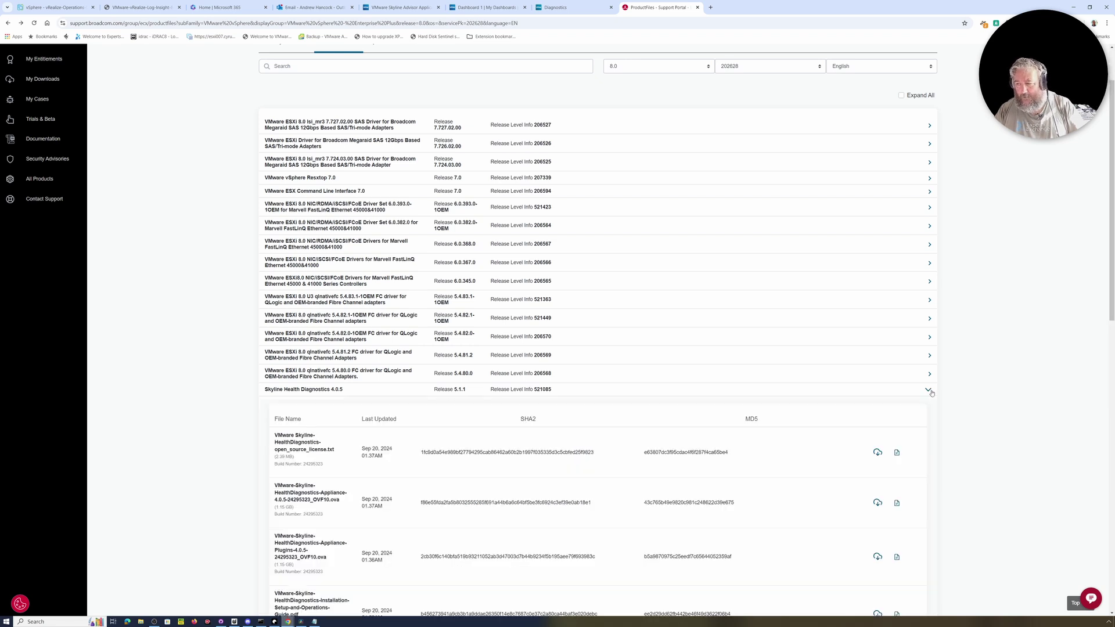
{"action": "scroll", "coordinate": [849, 391], "scroll_direction": "down", "scroll_amount": 4}
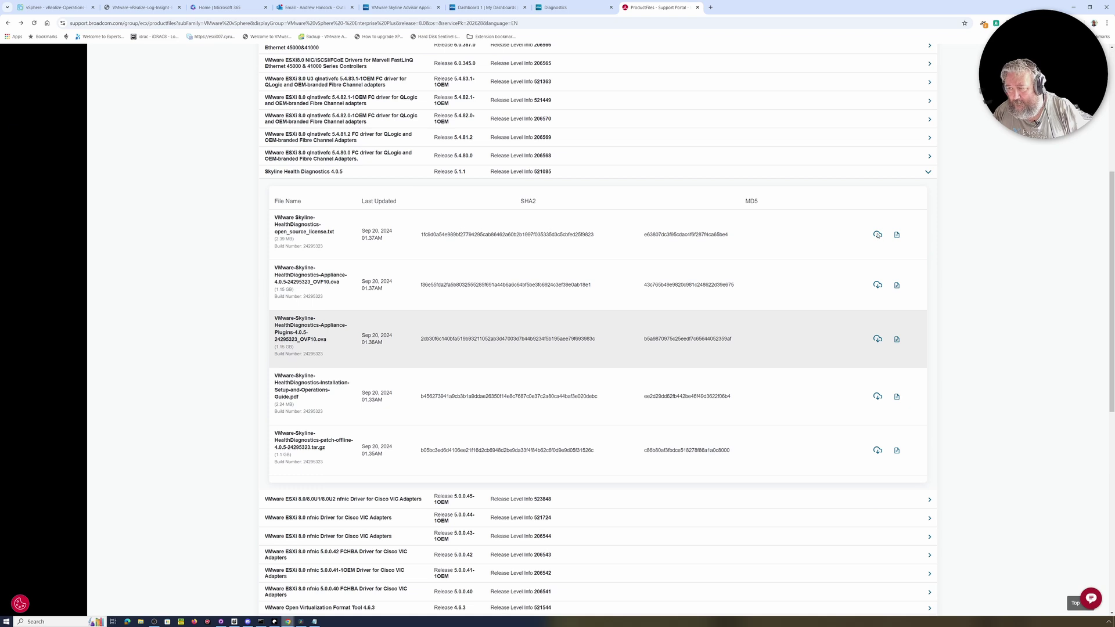
{"action": "scroll", "coordinate": [652, 379], "scroll_direction": "up", "scroll_amount": 5}
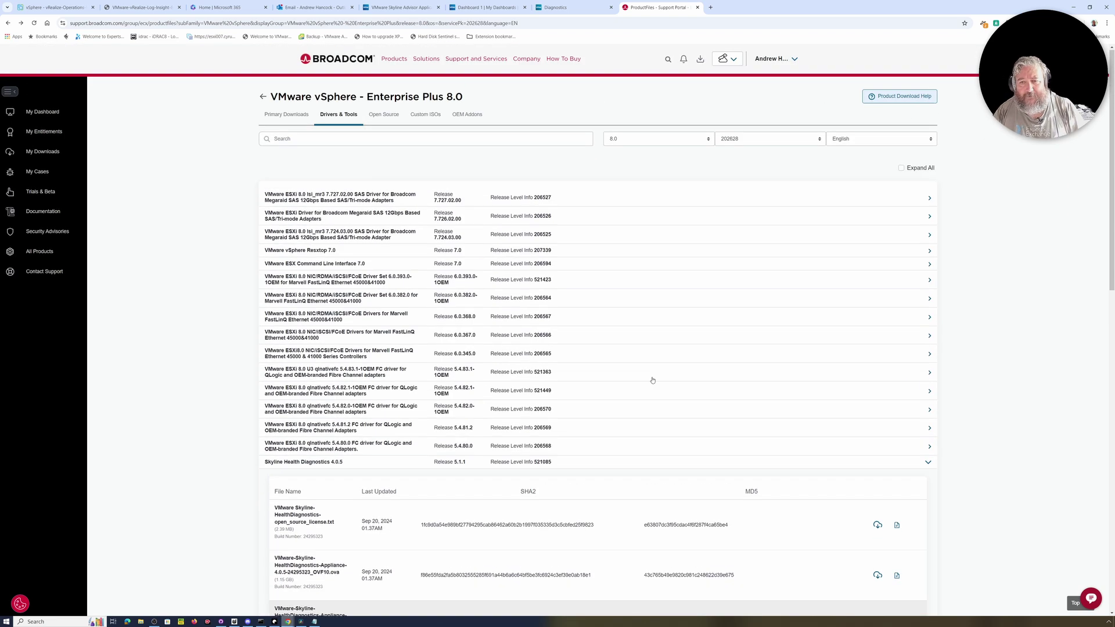
{"action": "scroll", "coordinate": [651, 379], "scroll_direction": "down", "scroll_amount": 4}
{"action": "scroll", "coordinate": [652, 380], "scroll_direction": "down", "scroll_amount": 3}
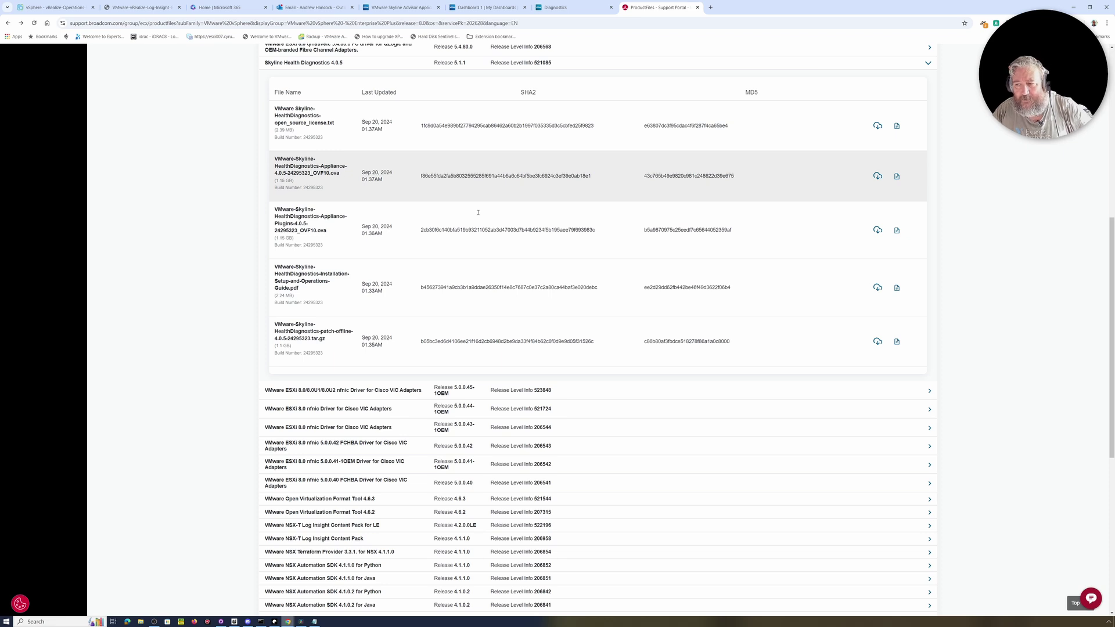
{"action": "left_click", "coordinate": [878, 230]}
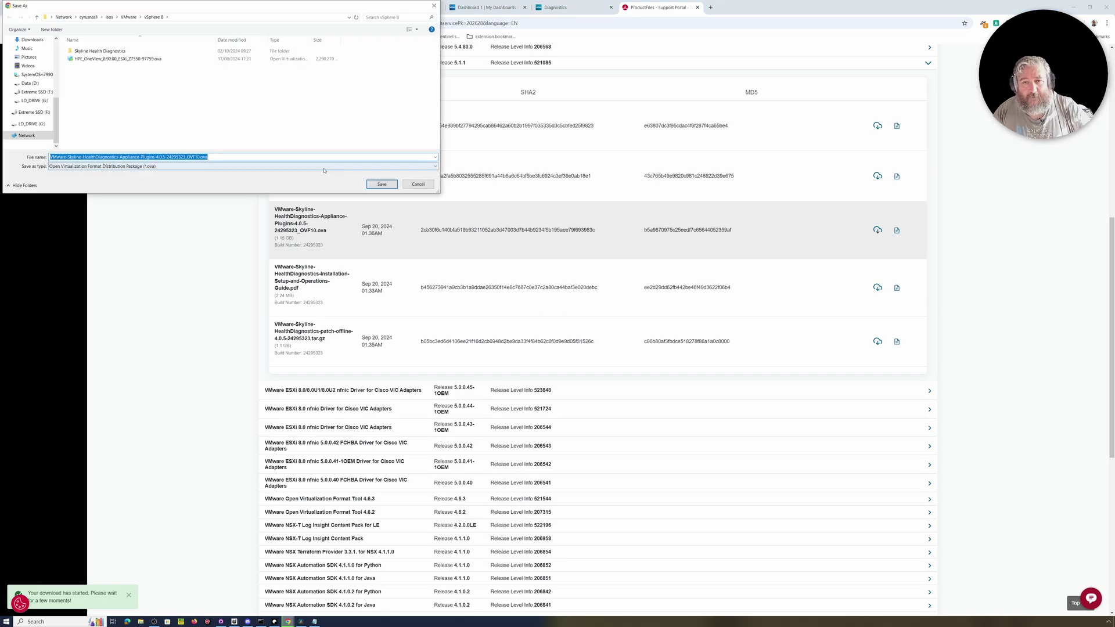
Save the Appliance-Plugins 4.0.5 OVA into the vSphere 8 network folder.
{"action": "left_click", "coordinate": [382, 184]}
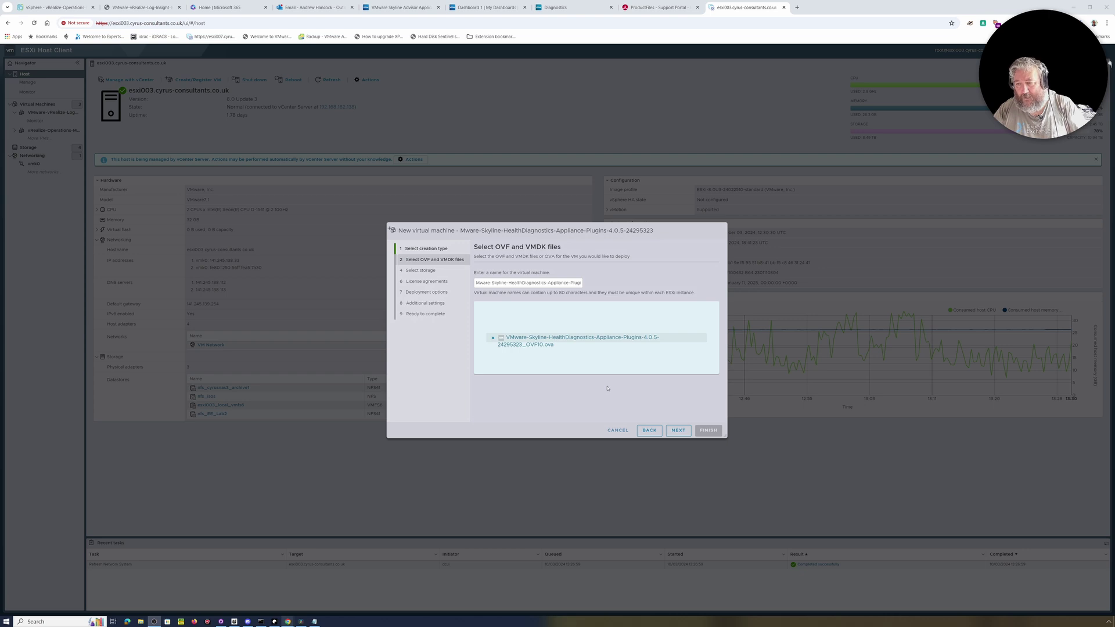
Store the appliance on nfs_cyrusnas3_archive1, accept the licence agreement, and keep default deployment options.
{"action": "left_click", "coordinate": [680, 431]}
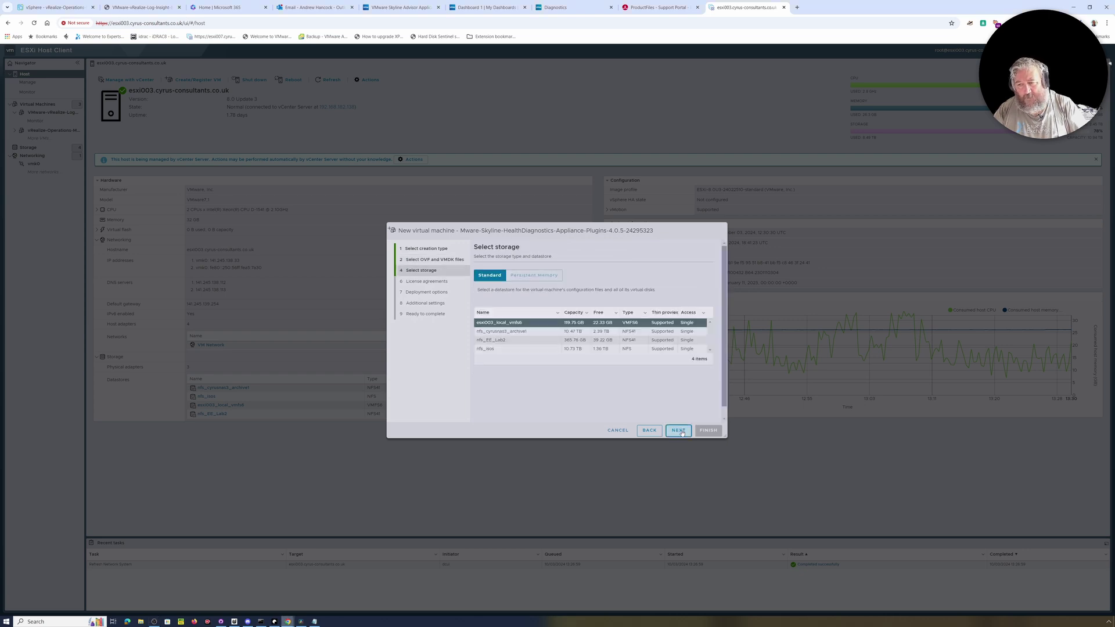
{"action": "left_click", "coordinate": [503, 331]}
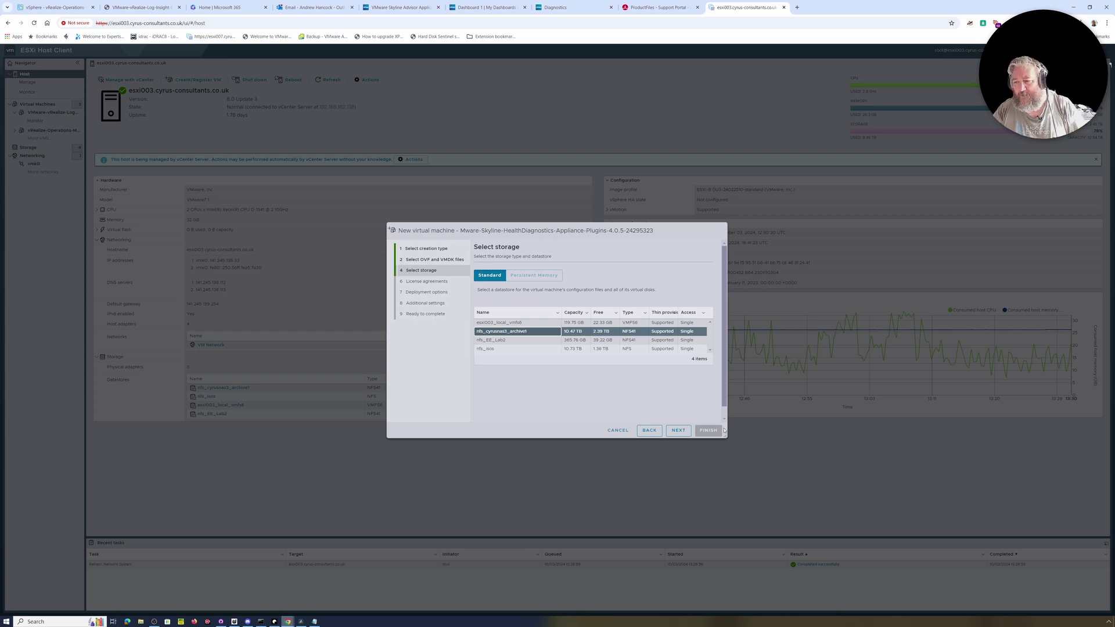
{"action": "left_click", "coordinate": [678, 430]}
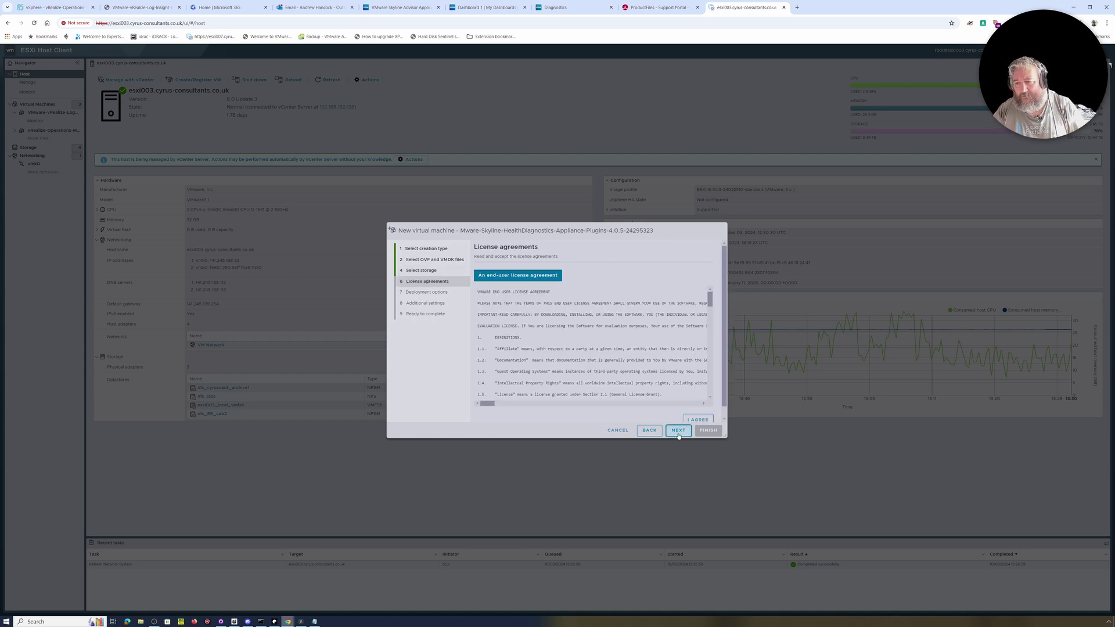
{"action": "scroll", "coordinate": [532, 359], "scroll_direction": "down", "scroll_amount": 20}
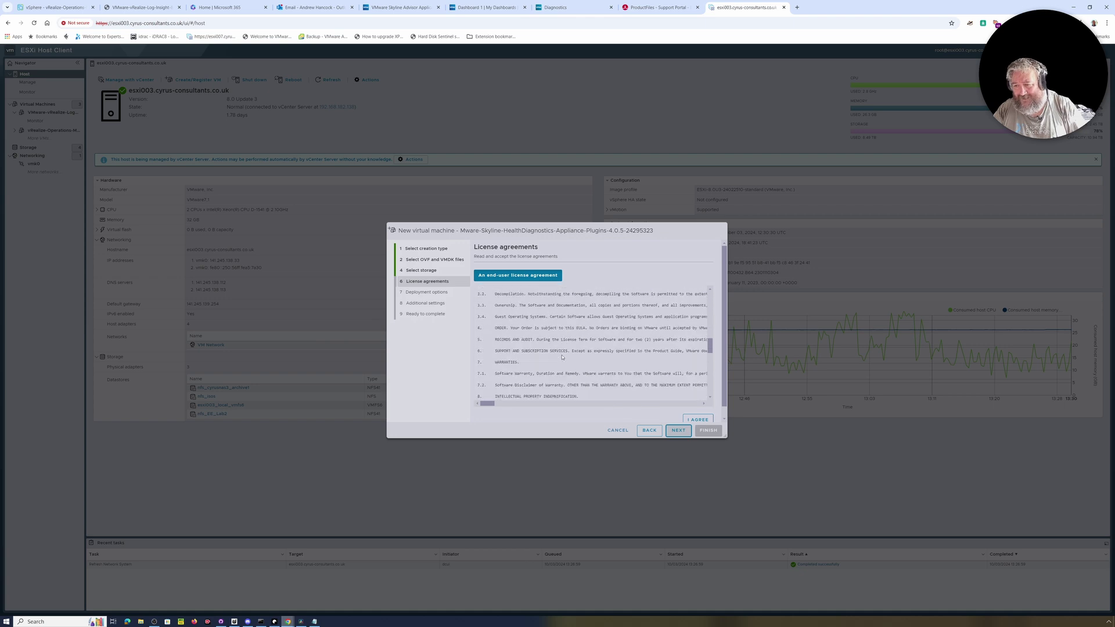
{"action": "left_click", "coordinate": [698, 419]}
{"action": "left_click", "coordinate": [676, 430]}
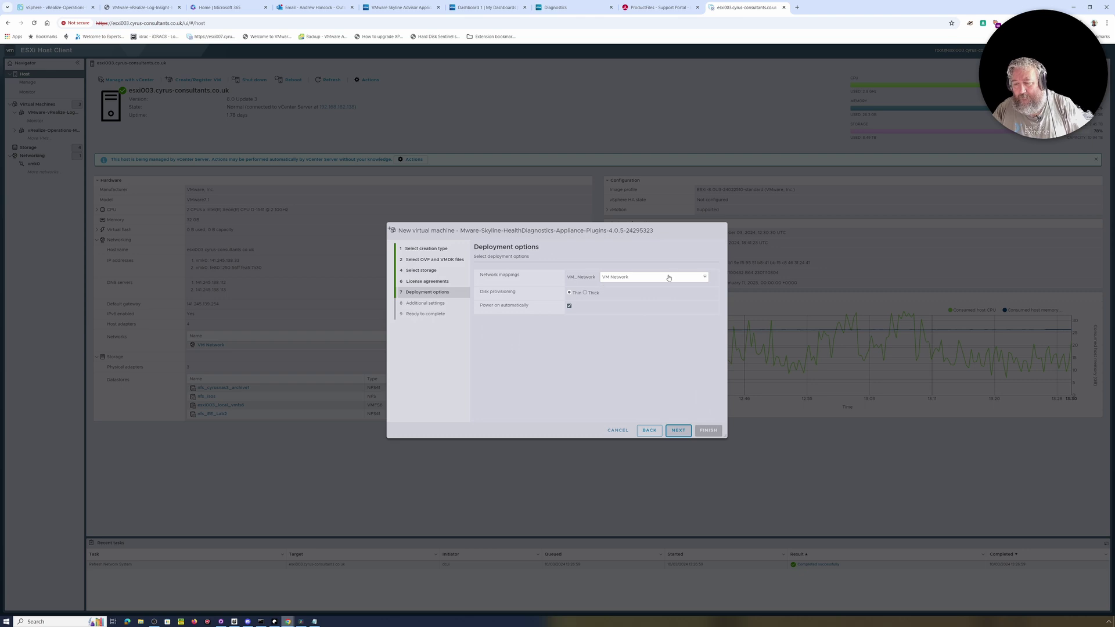
{"action": "left_click", "coordinate": [677, 430]}
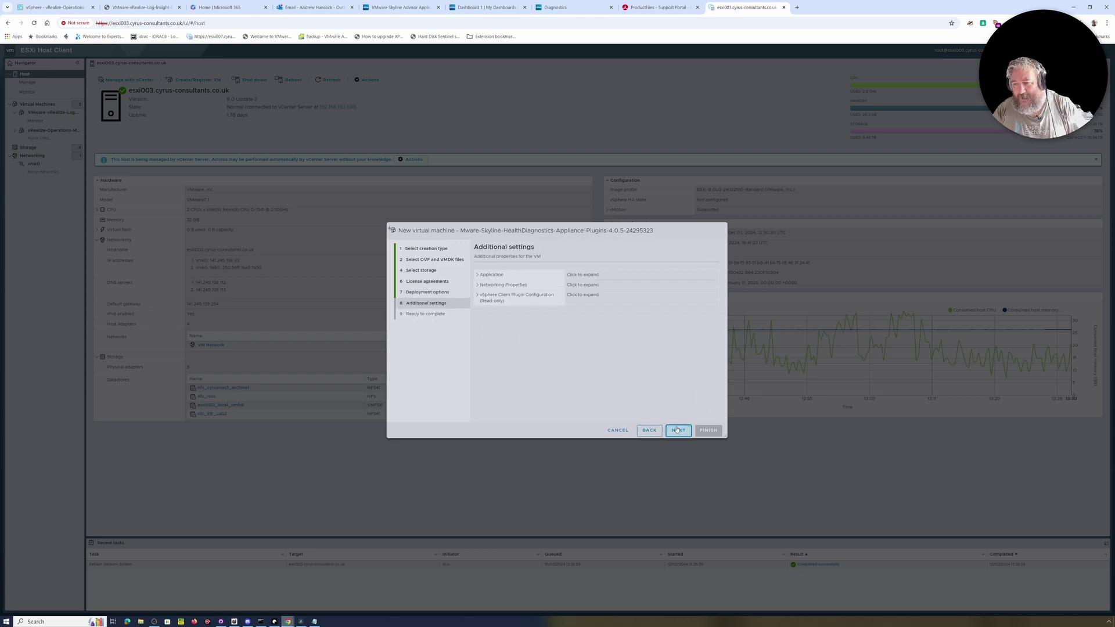
Expand the Application settings and enter the root password, confirming it.
{"action": "left_click", "coordinate": [479, 276]}
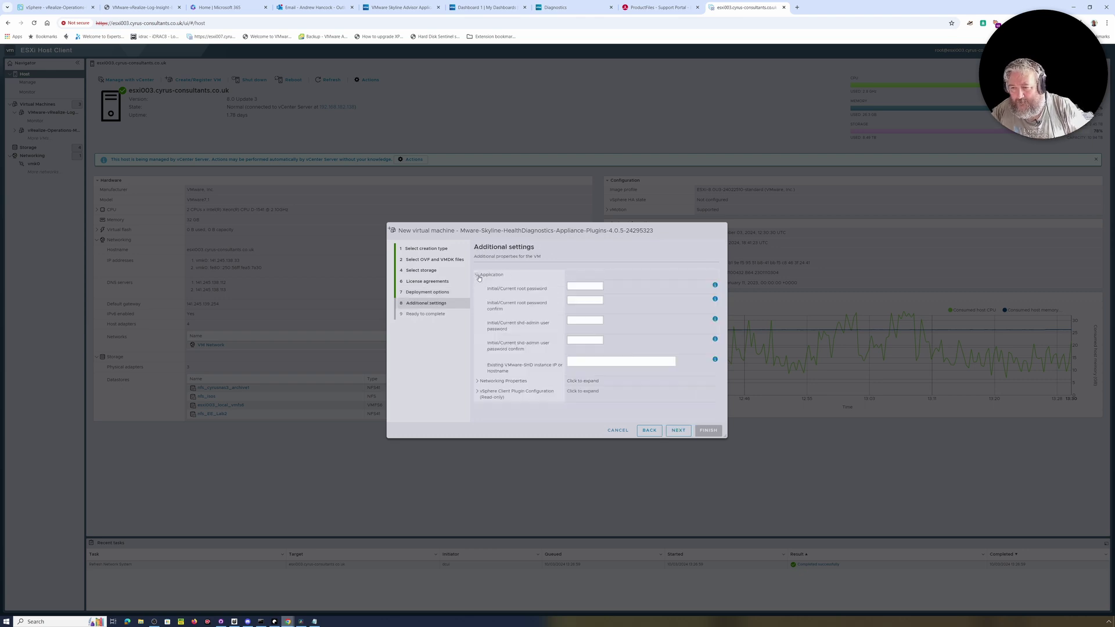
{"action": "left_click", "coordinate": [579, 286]}
{"action": "type", "text": "•••"}
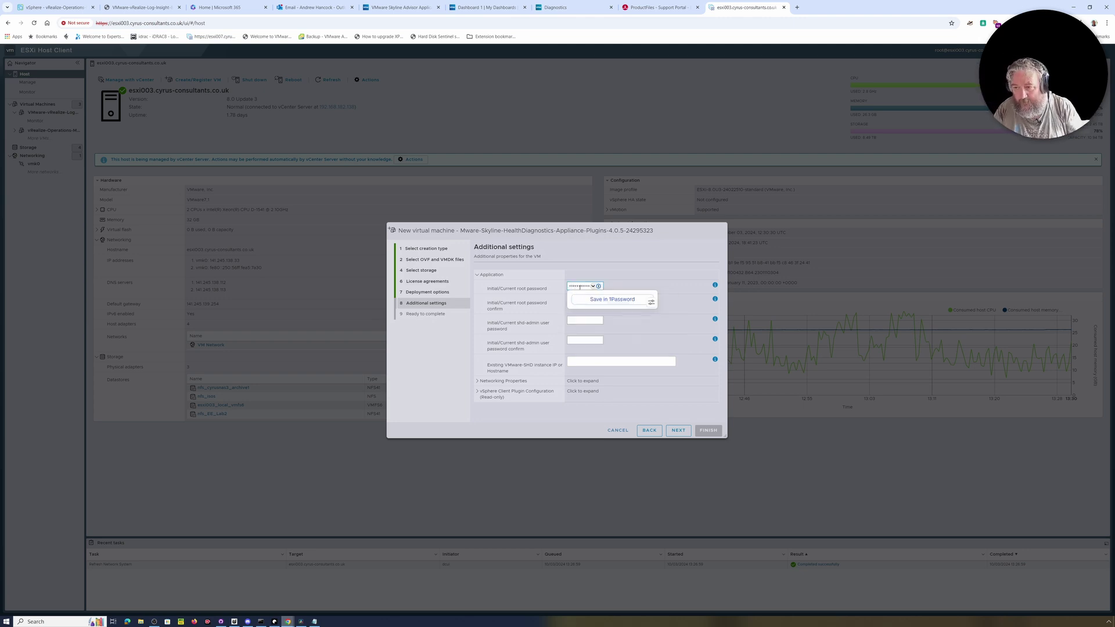
{"action": "type", "text": "••••"}
{"action": "key", "text": "Tab"}
{"action": "type", "text": "•"}
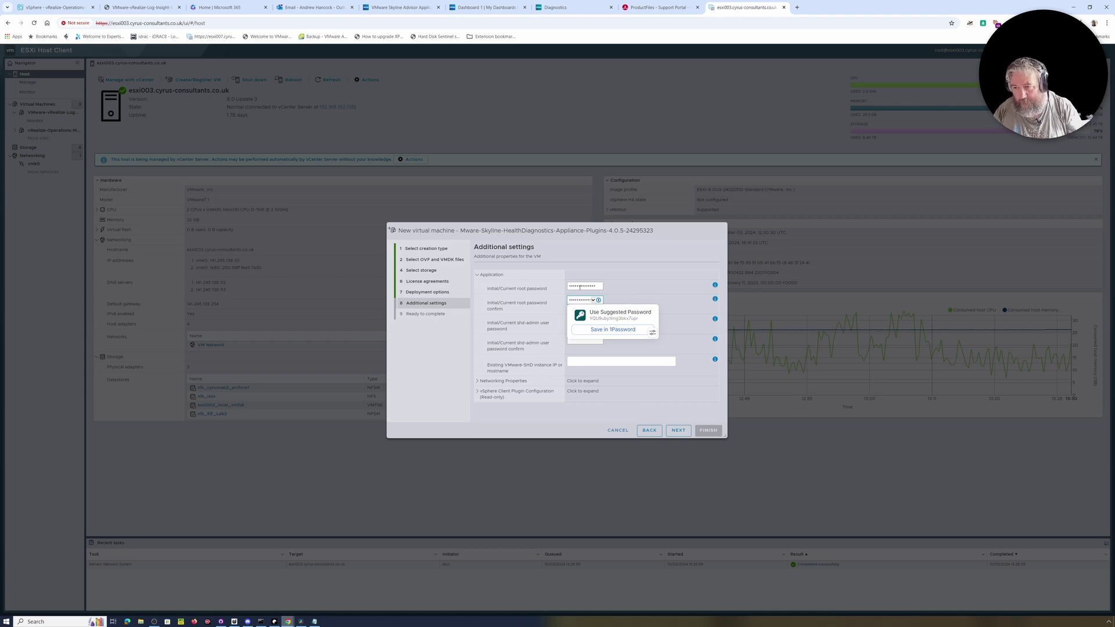
{"action": "left_click", "coordinate": [605, 315]}
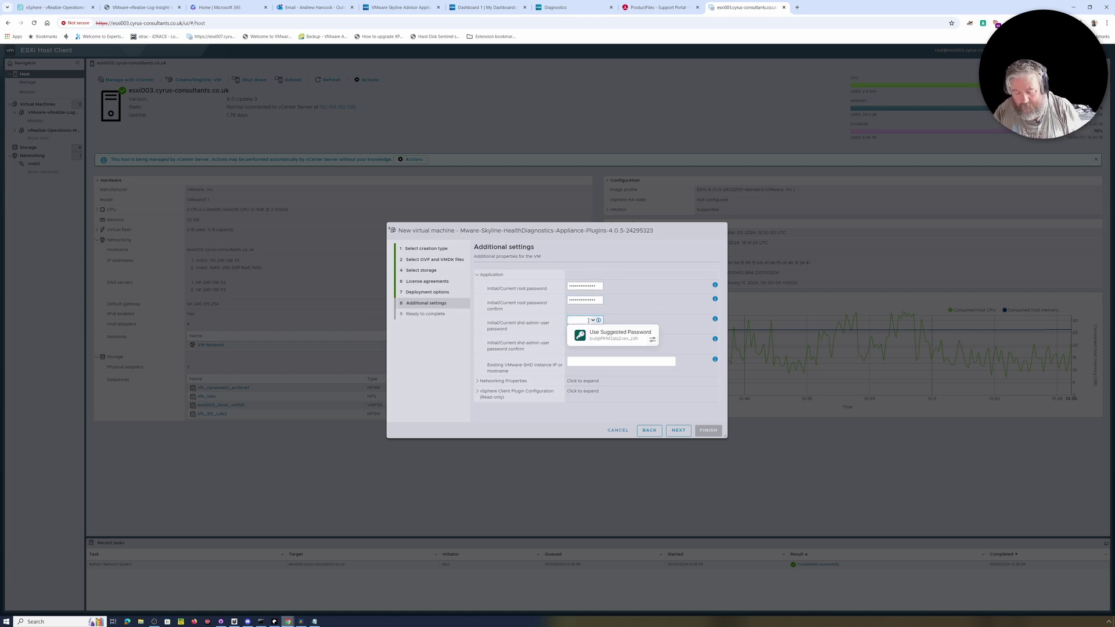
Enter the shd-admin password and confirm it.
{"action": "type", "text": "•"}
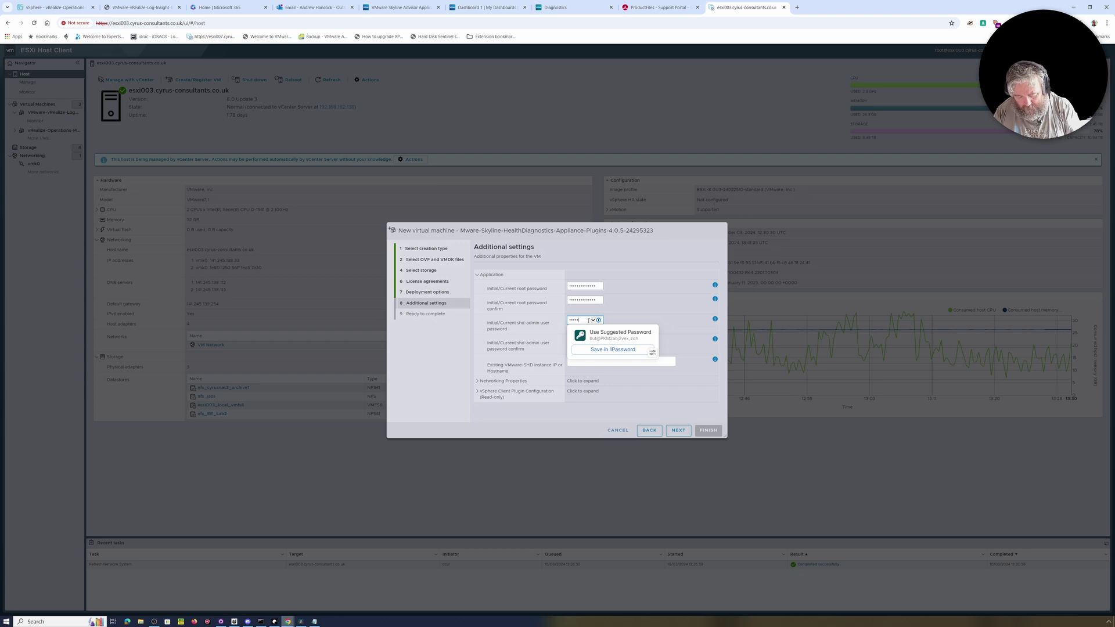
{"action": "key", "text": "Tab"}
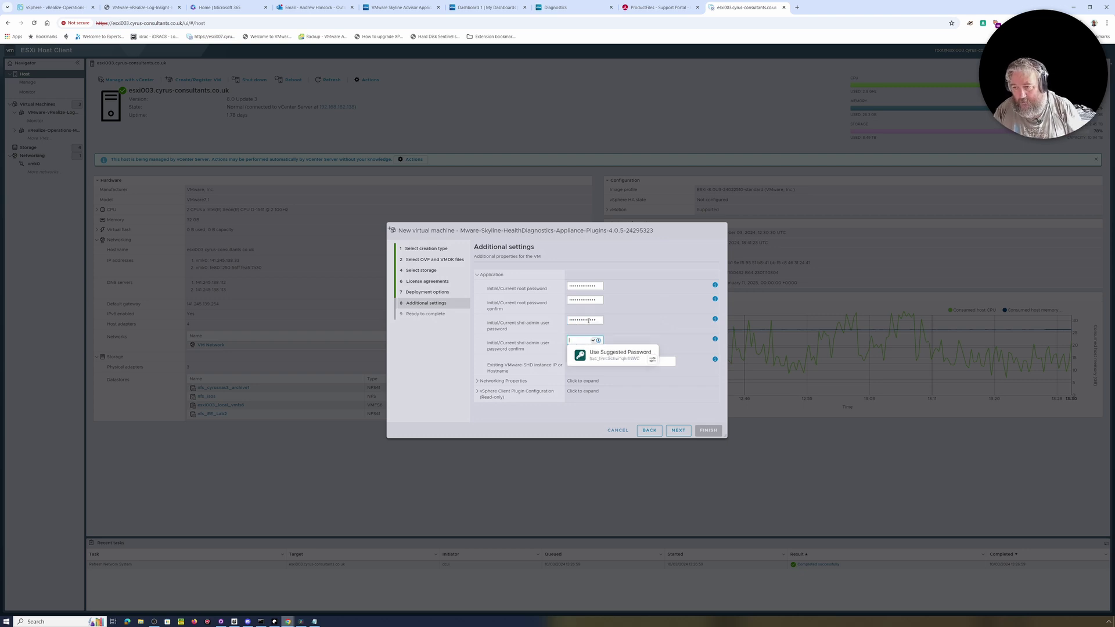
{"action": "type", "text": "•"}
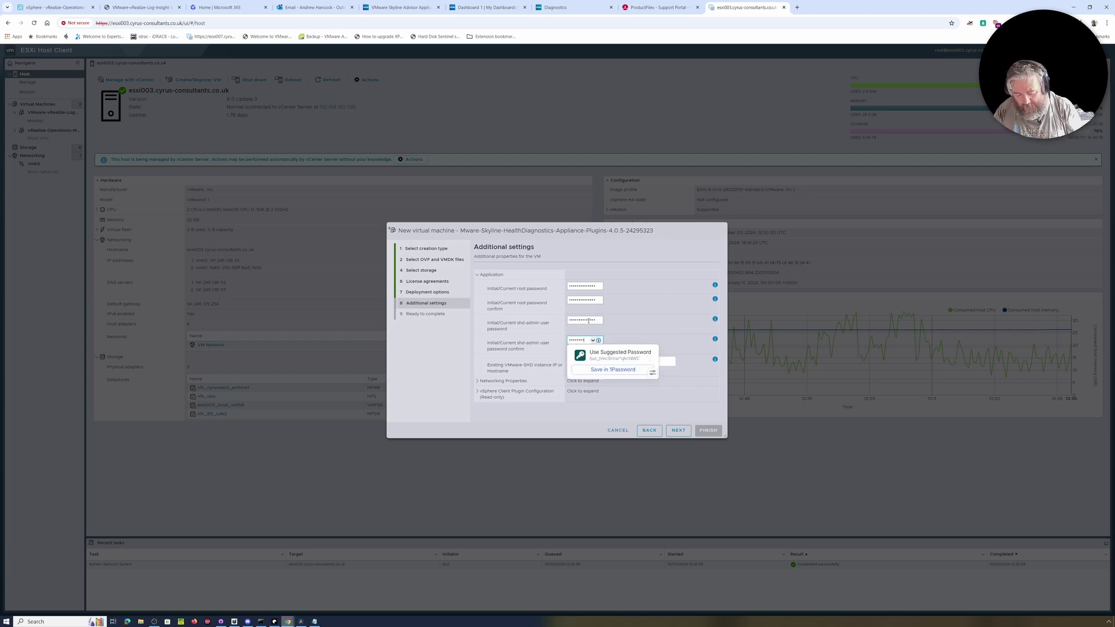
{"action": "left_click", "coordinate": [647, 251]}
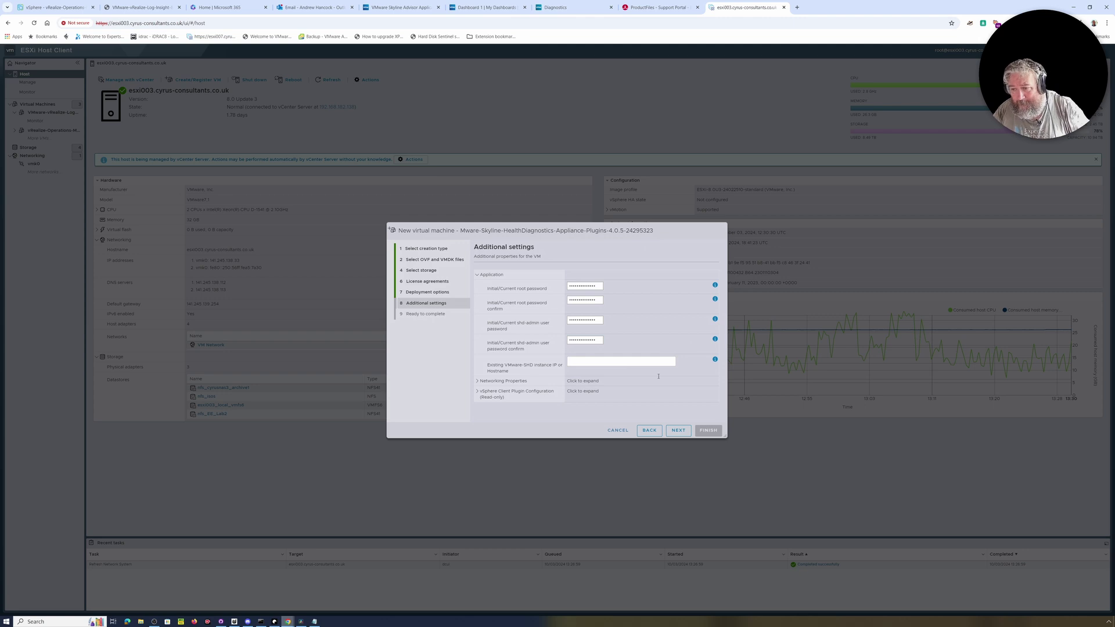
Expand Networking Properties, set host name shd-diags, begin the IP address, and bring up Command Prompt.
{"action": "left_click", "coordinate": [478, 382]}
{"action": "scroll", "coordinate": [587, 355], "scroll_direction": "down", "scroll_amount": 2}
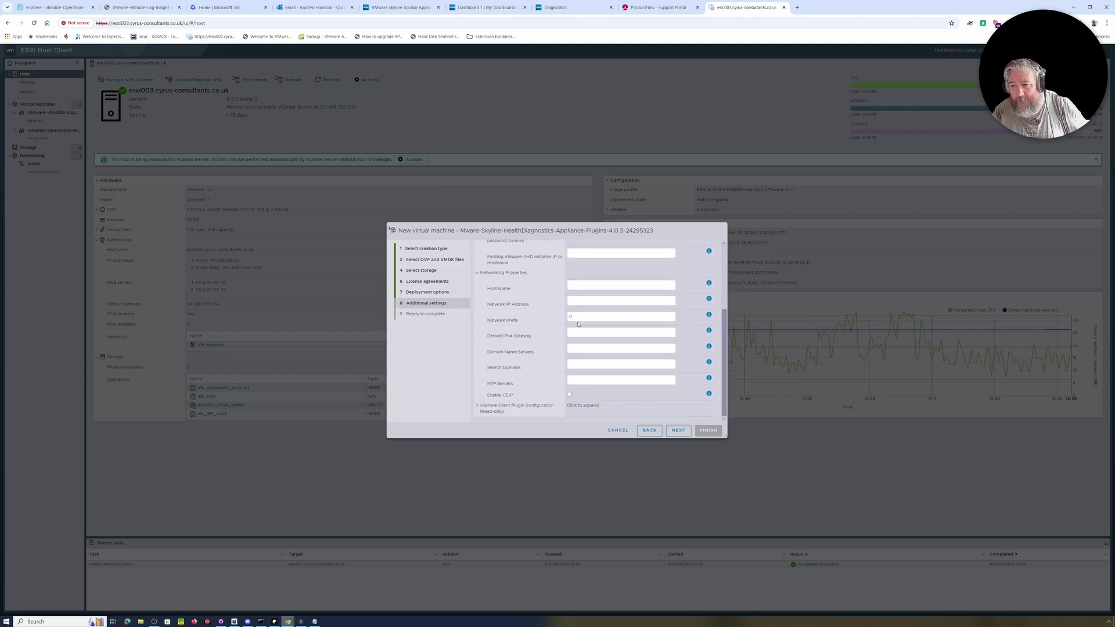
{"action": "scroll", "coordinate": [577, 324], "scroll_direction": "up", "scroll_amount": 1}
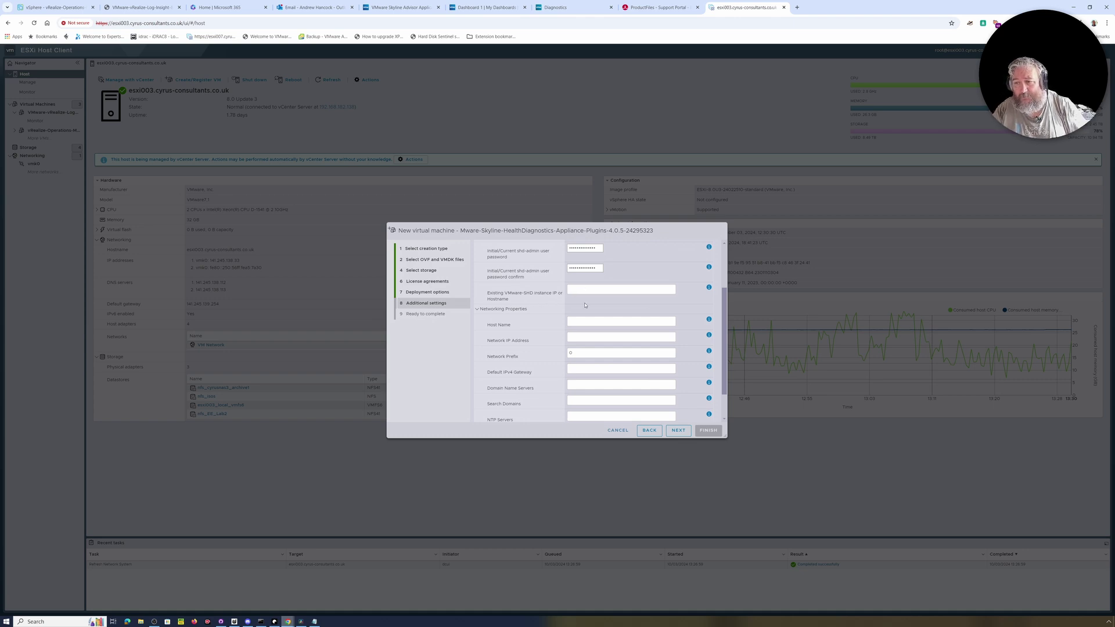
{"action": "scroll", "coordinate": [561, 337], "scroll_direction": "down", "scroll_amount": 1}
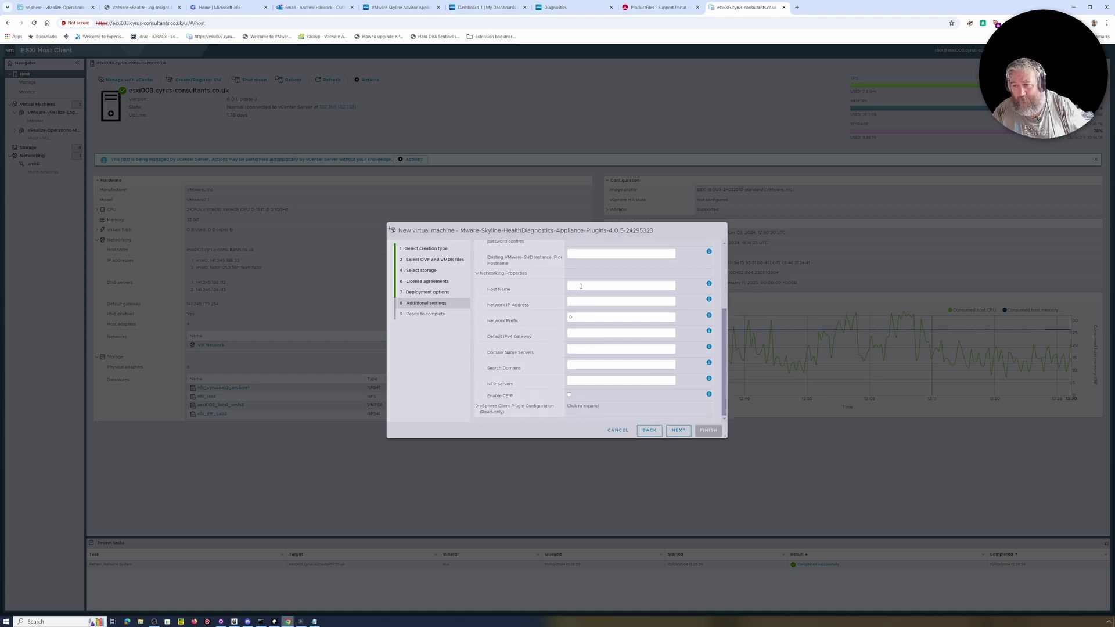
{"action": "scroll", "coordinate": [581, 287], "scroll_direction": "up", "scroll_amount": 3}
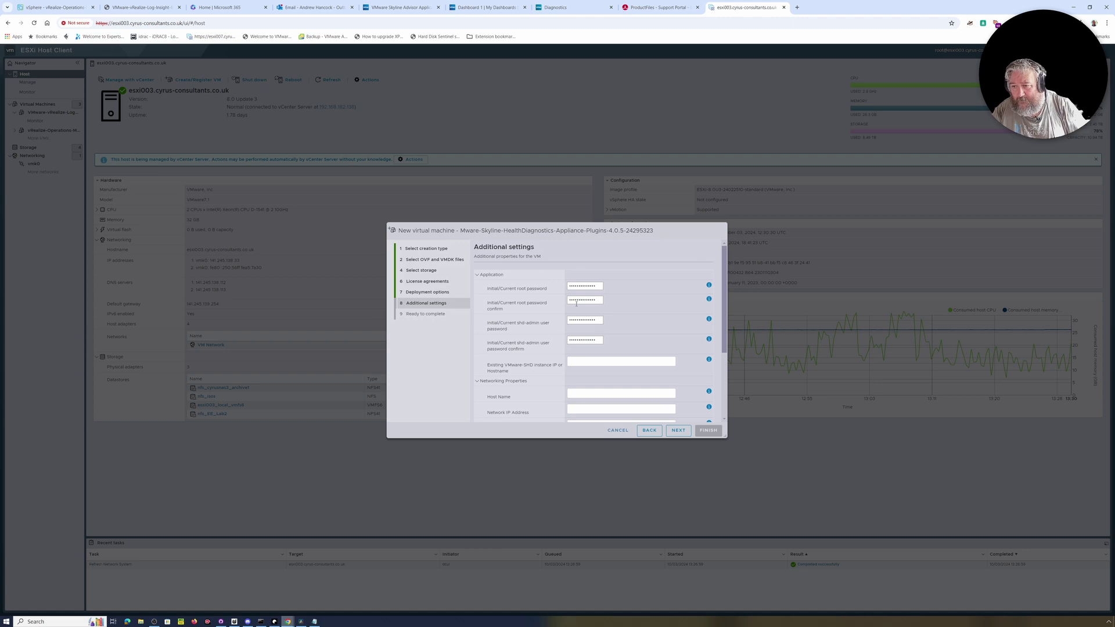
{"action": "scroll", "coordinate": [571, 354], "scroll_direction": "down", "scroll_amount": 2}
{"action": "left_click", "coordinate": [575, 322]}
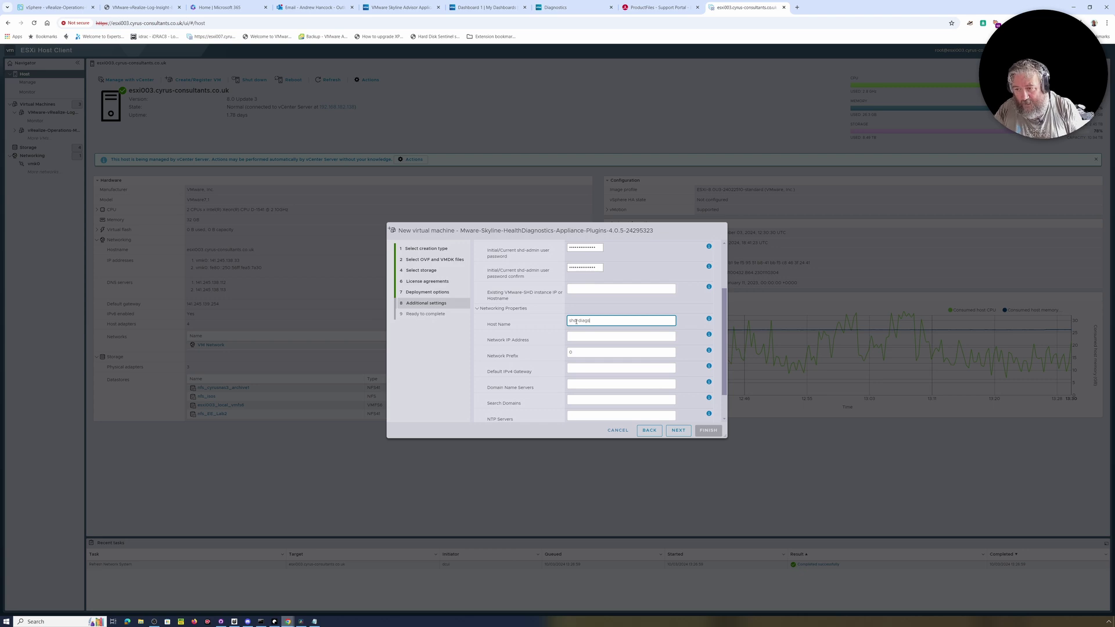
{"action": "left_click", "coordinate": [578, 338]}
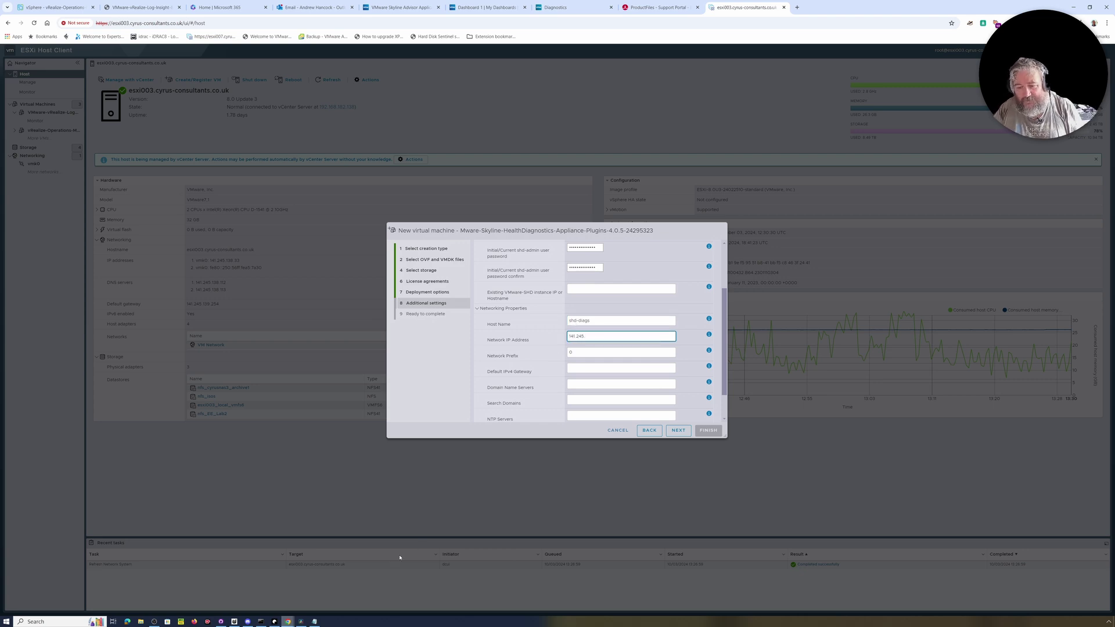
{"action": "left_click", "coordinate": [266, 596]}
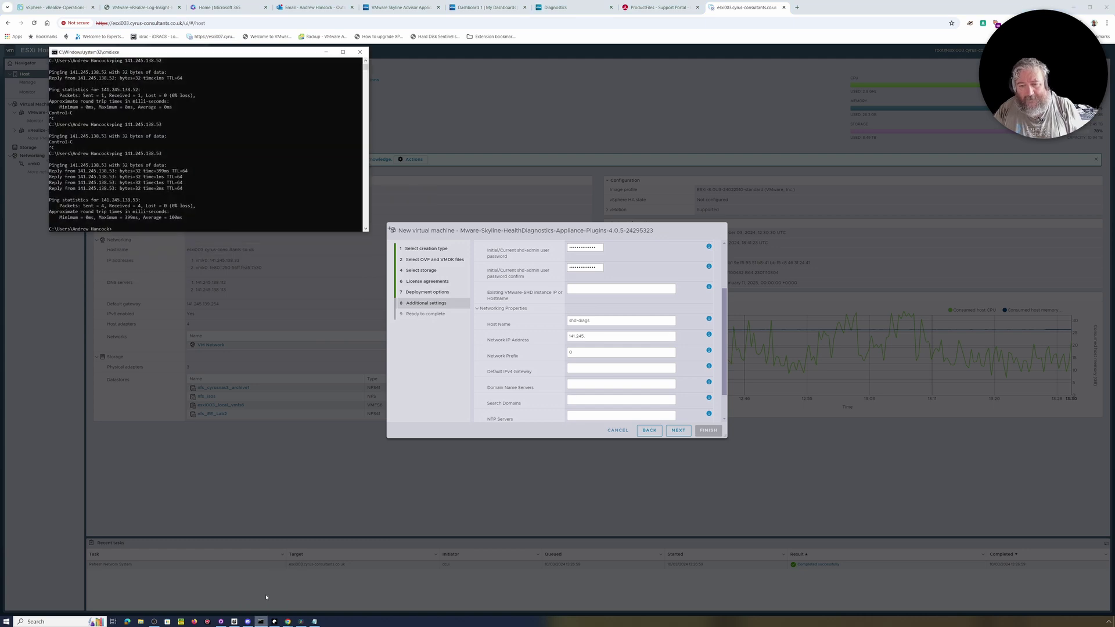
Ping 141.245.138.54 to confirm it is unused, then use it as the appliance IP address.
{"action": "key", "text": "Up"}
{"action": "type", "text": "4"}
{"action": "key", "text": "Return"}
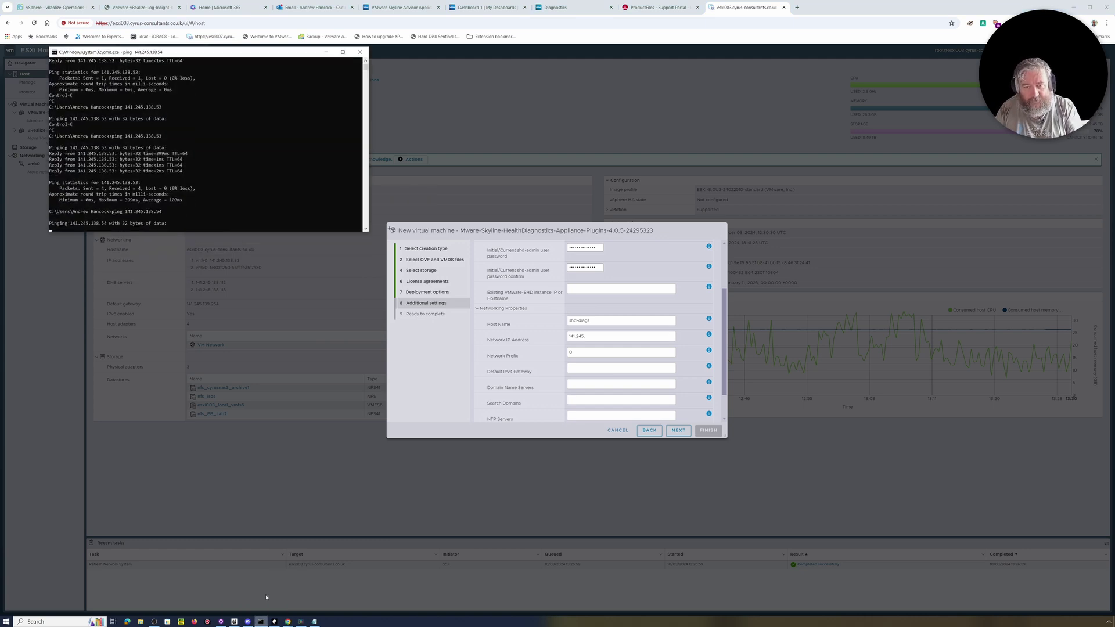
{"action": "key", "text": "ctrl+c"}
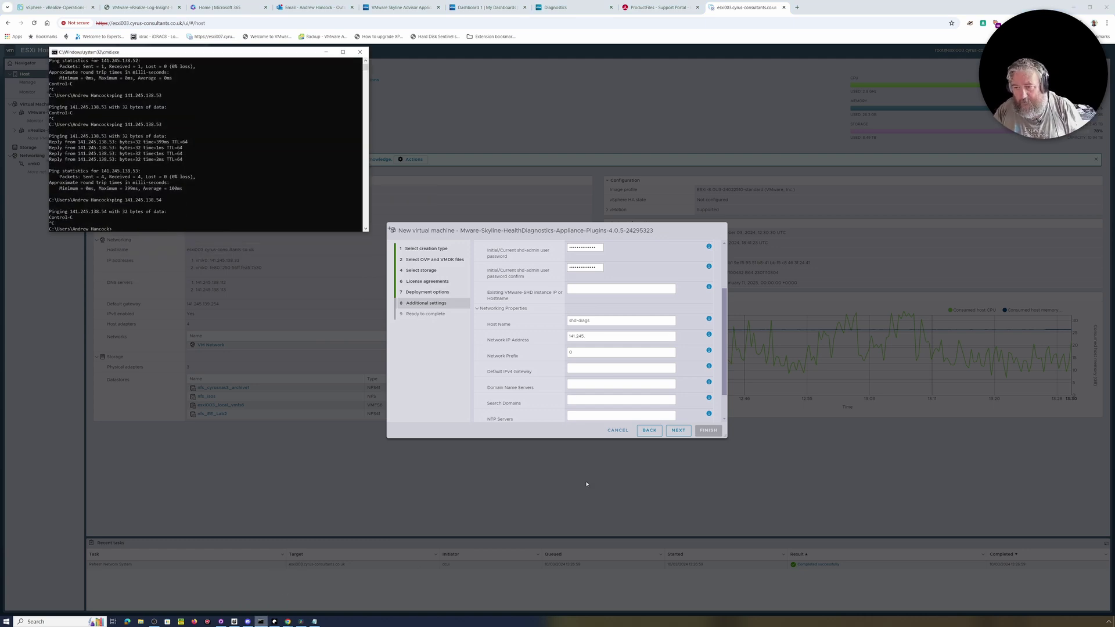
{"action": "left_click", "coordinate": [592, 335]}
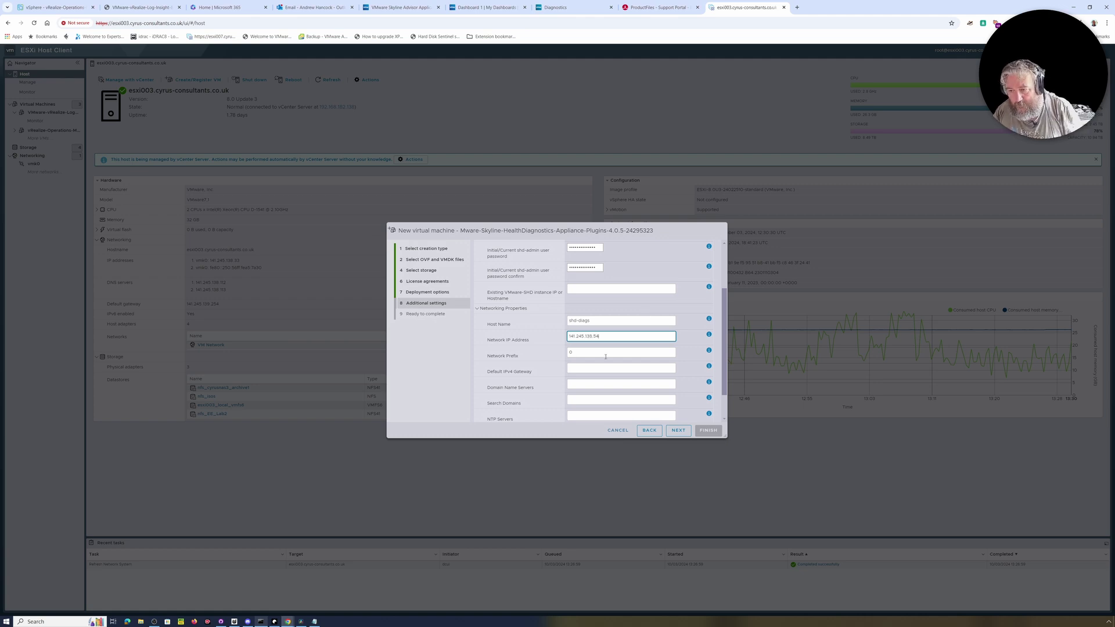
Enter prefix 24, gateway 141.245.138.254, DNS servers, search domain cyrus-consultants.co.uk and NTP servers.
{"action": "left_click", "coordinate": [583, 353]}
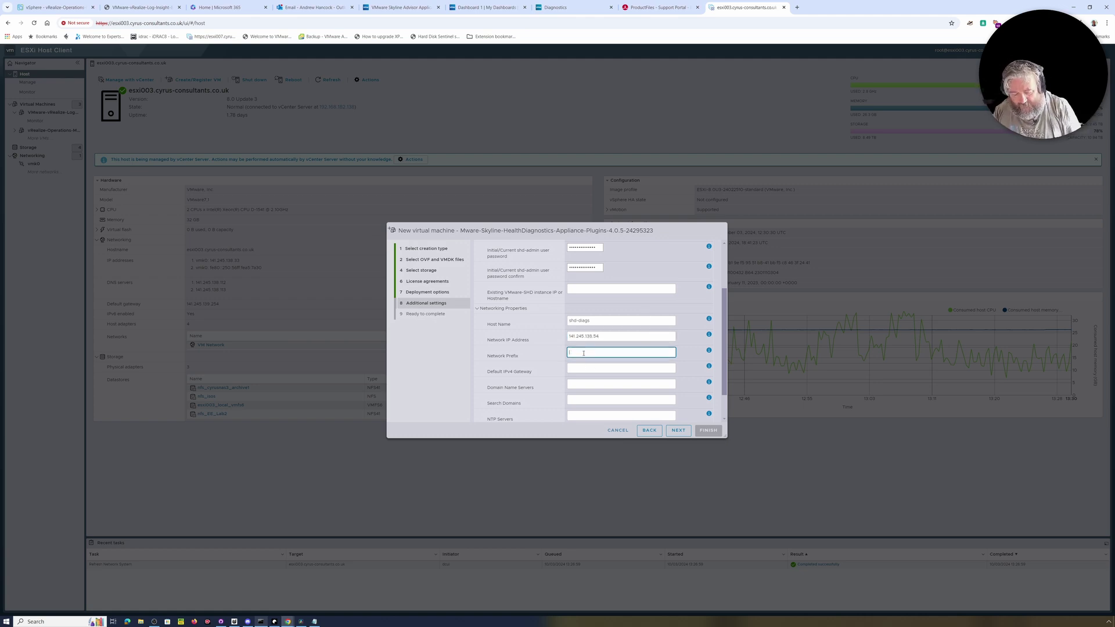
{"action": "left_click", "coordinate": [577, 367]}
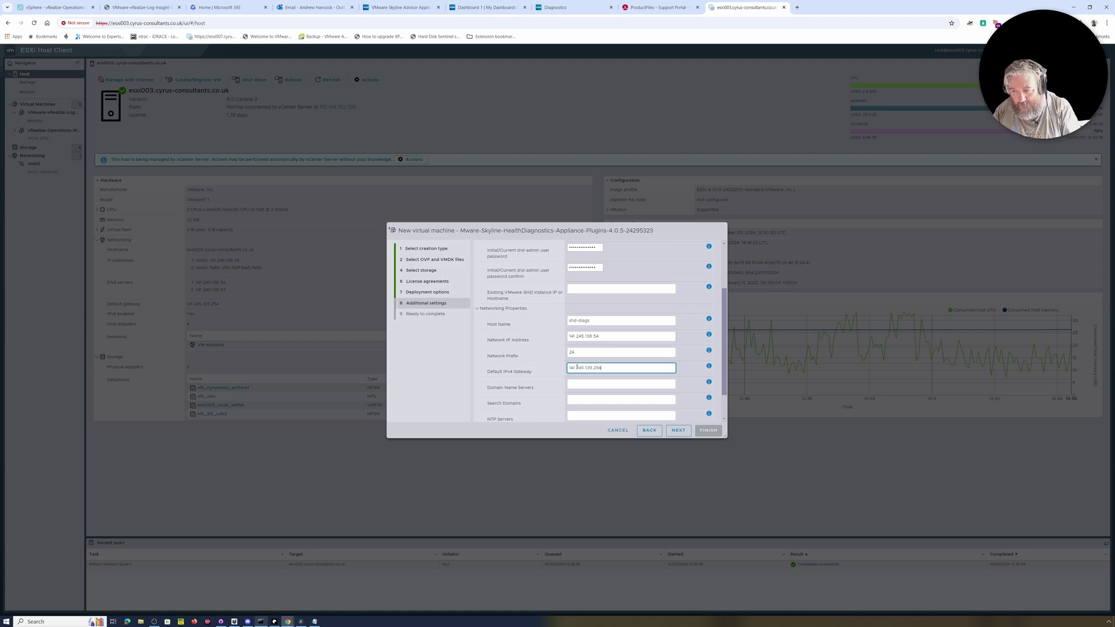
{"action": "left_click", "coordinate": [580, 386]}
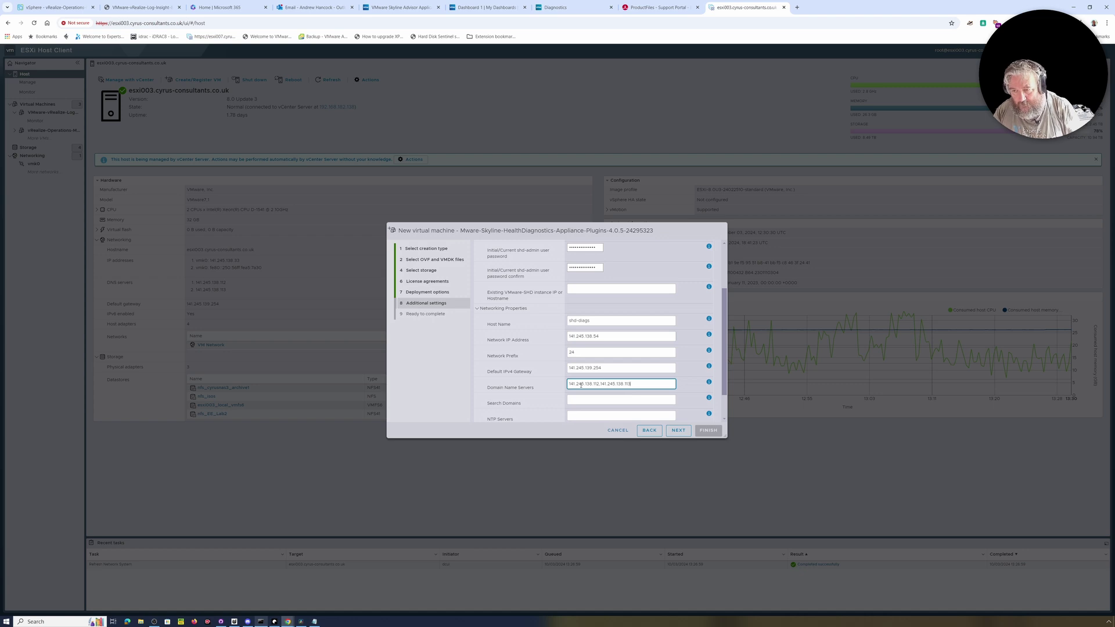
{"action": "left_click", "coordinate": [587, 398]}
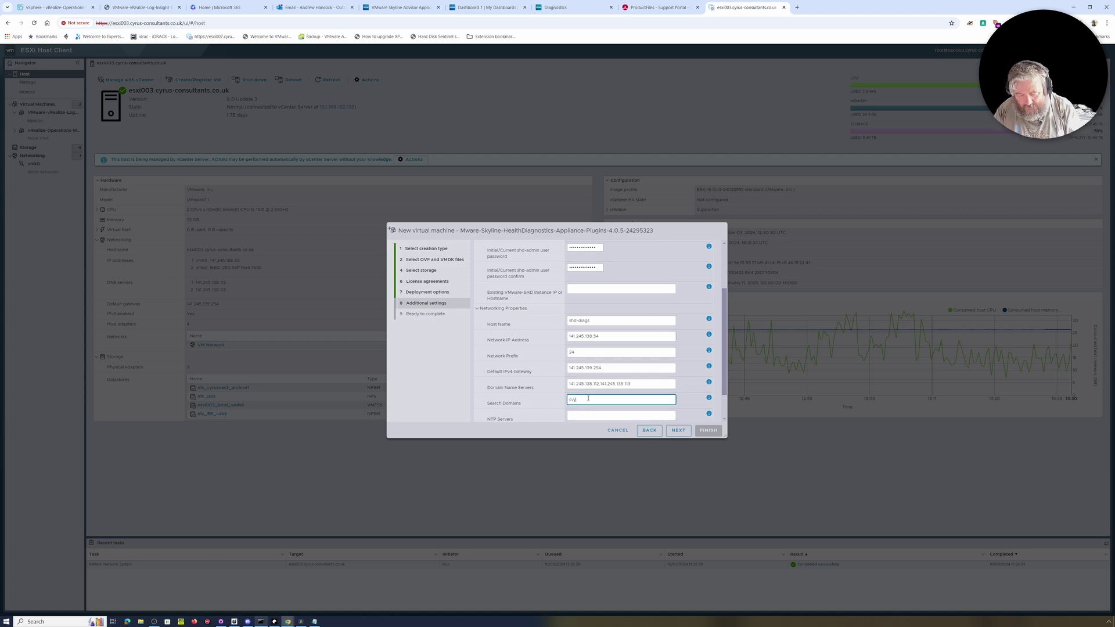
{"action": "key", "text": "BackSpace"}
{"action": "key", "text": "BackSpace"}
{"action": "key", "text": "BackSpace"}
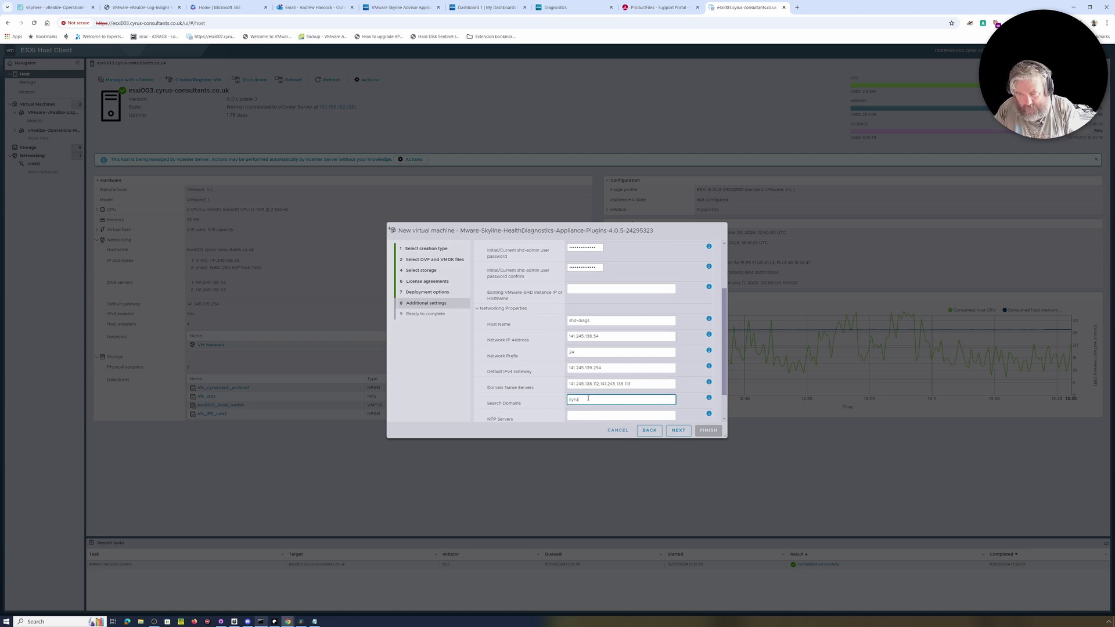
{"action": "type", "text": "yrus-consultants.co.uk"}
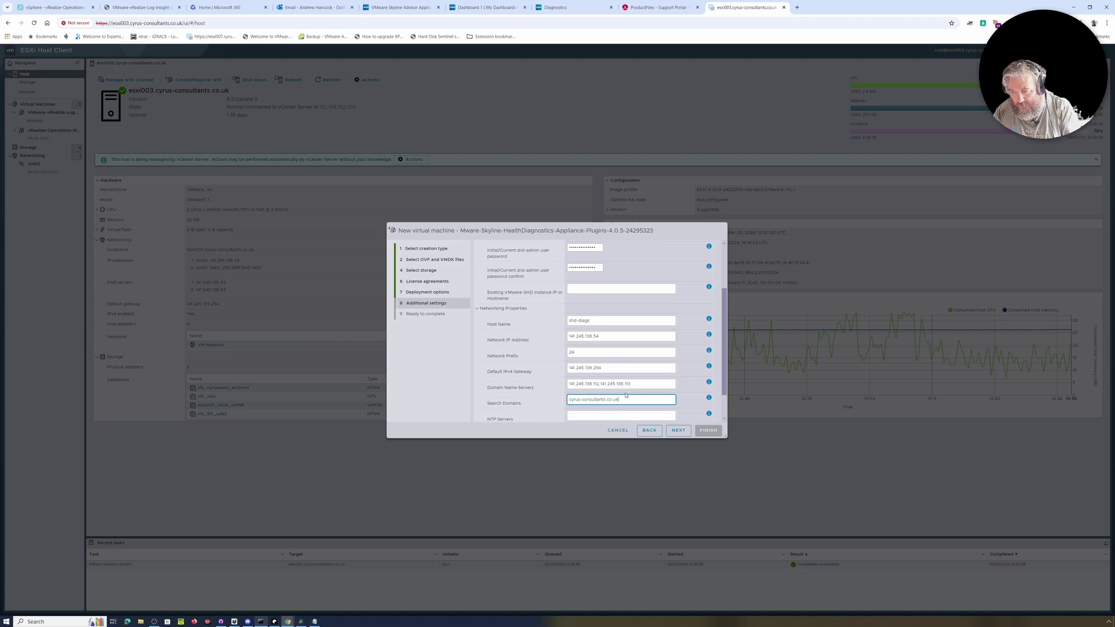
{"action": "scroll", "coordinate": [624, 394], "scroll_direction": "down", "scroll_amount": 1}
{"action": "left_click", "coordinate": [598, 381]}
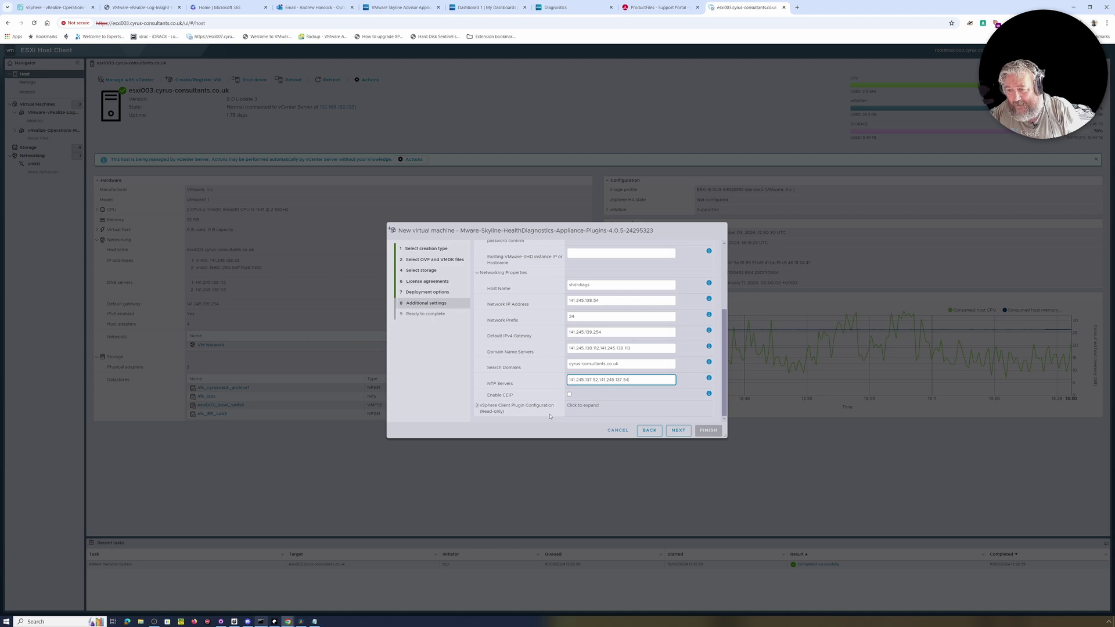
Expand vSphere Client Plugin Configuration, keep Single vCenter registration, and check the Solution and Plugin IDs.
{"action": "left_click", "coordinate": [476, 406]}
{"action": "scroll", "coordinate": [520, 408], "scroll_direction": "down", "scroll_amount": 1}
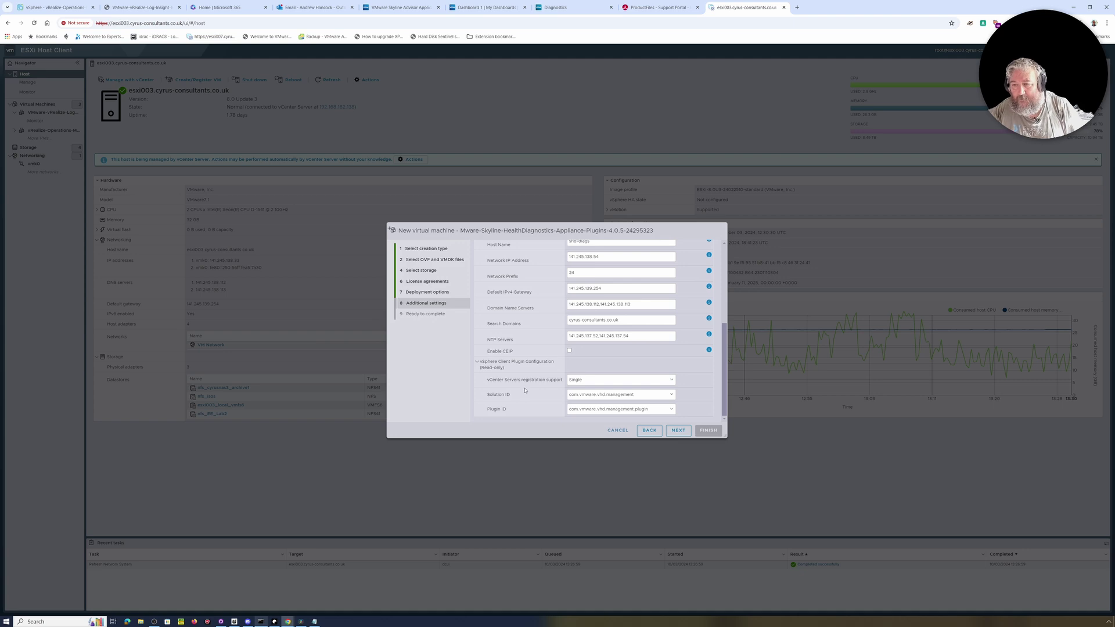
{"action": "left_click", "coordinate": [583, 380]}
{"action": "left_click", "coordinate": [583, 387]}
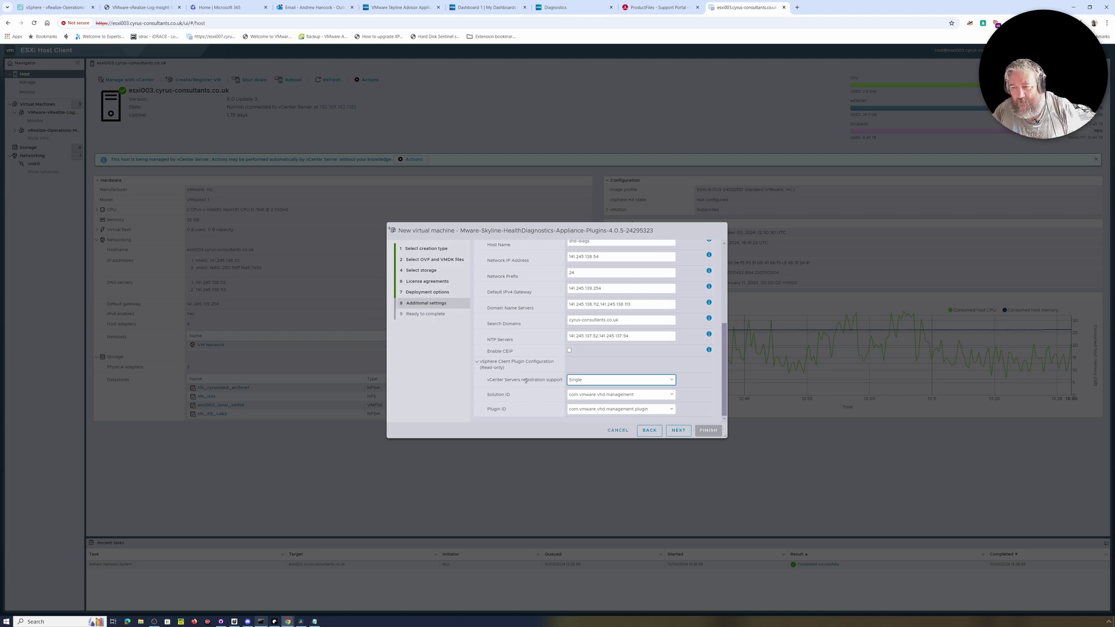
{"action": "left_click", "coordinate": [604, 382]}
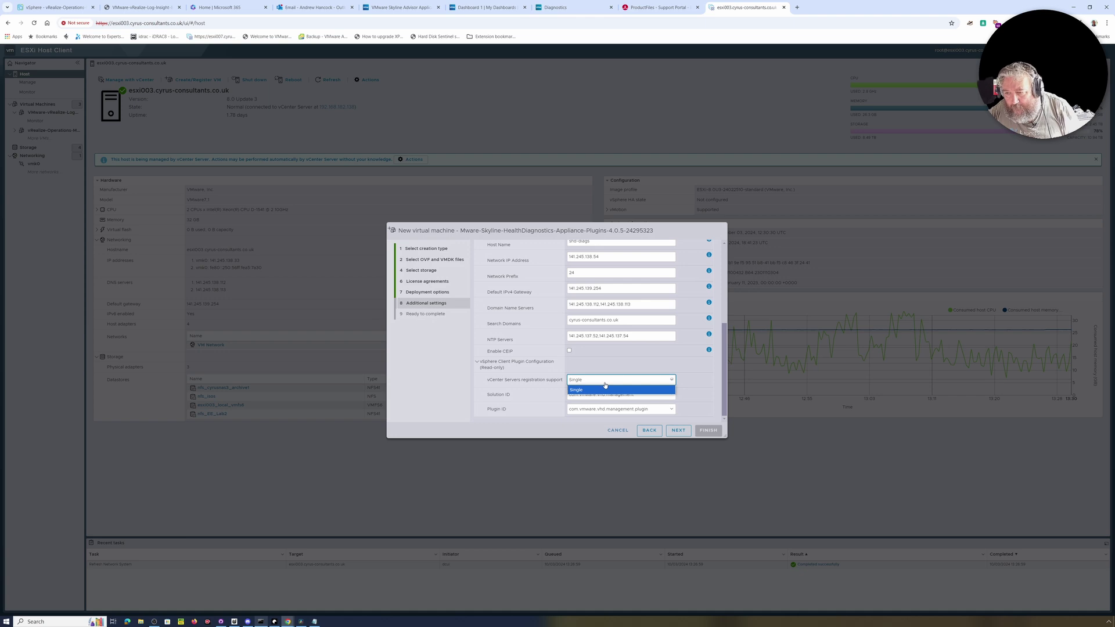
{"action": "left_click", "coordinate": [604, 384]}
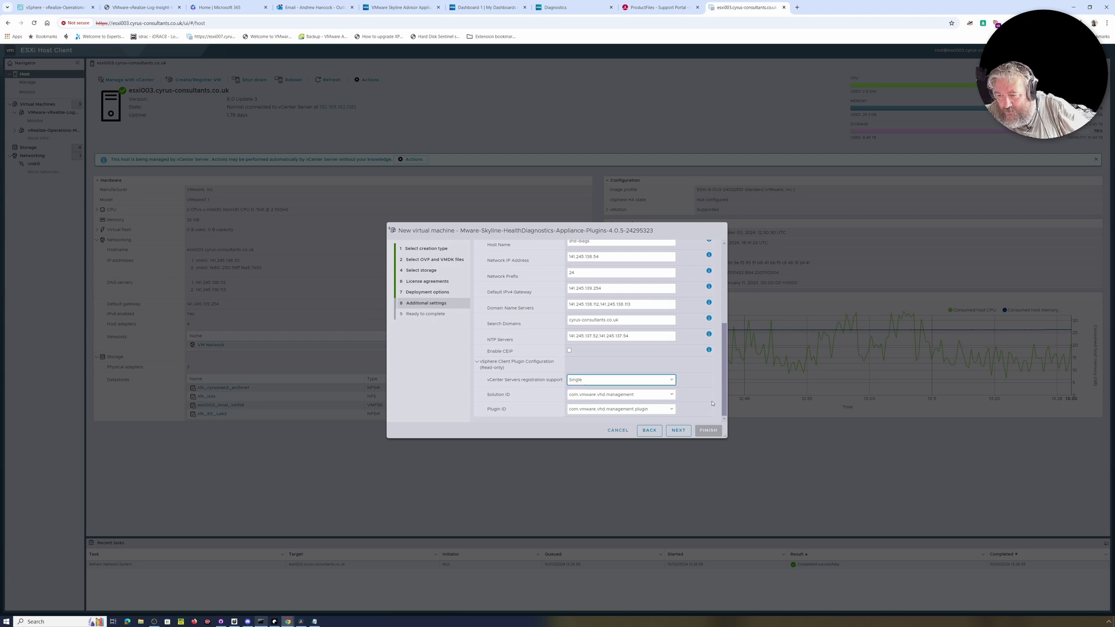
{"action": "left_click", "coordinate": [671, 395]}
{"action": "left_click", "coordinate": [671, 395]}
{"action": "left_click", "coordinate": [672, 409]}
{"action": "left_click", "coordinate": [671, 409]}
Scroll through the additional settings to review the entered networking and plugin values.
{"action": "scroll", "coordinate": [565, 389], "scroll_direction": "up", "scroll_amount": 5}
{"action": "scroll", "coordinate": [564, 388], "scroll_direction": "up", "scroll_amount": 1}
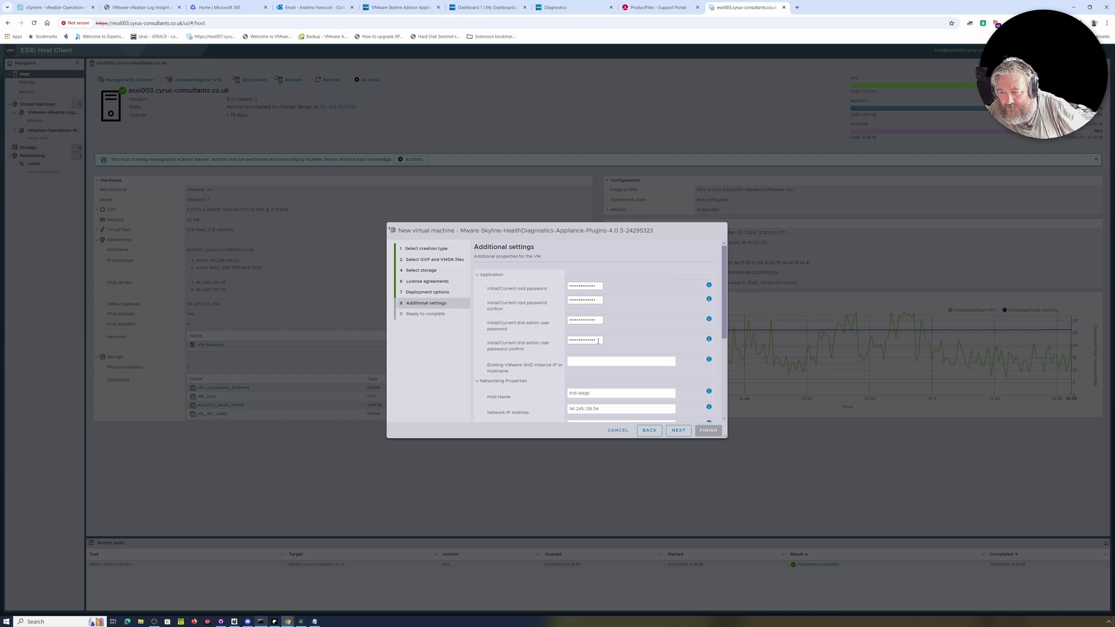
{"action": "scroll", "coordinate": [568, 300], "scroll_direction": "down", "scroll_amount": 3}
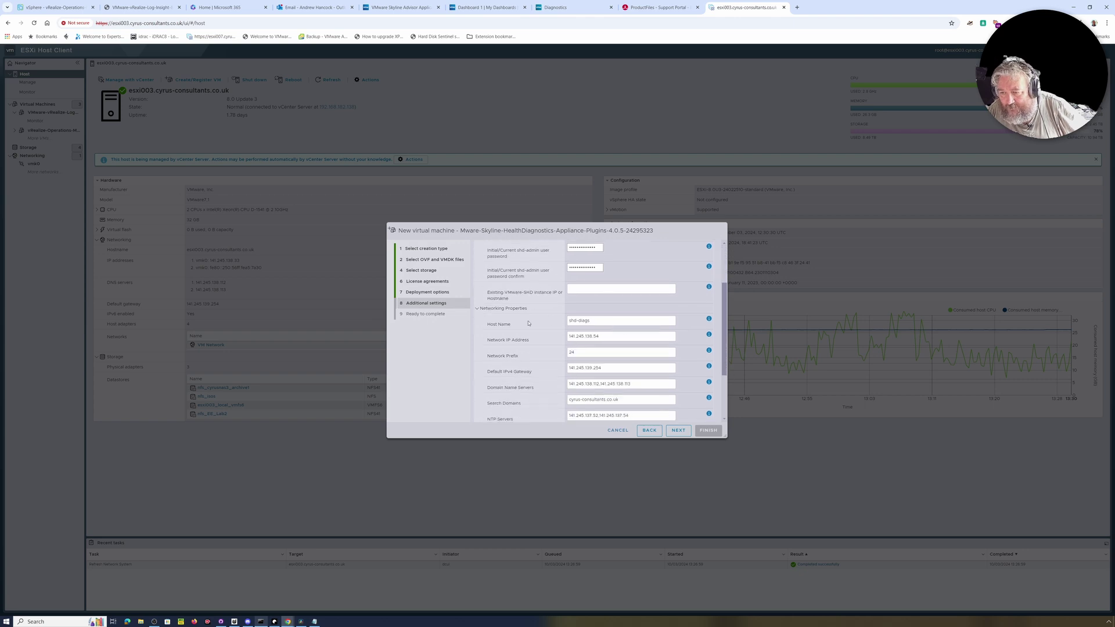
{"action": "scroll", "coordinate": [569, 327], "scroll_direction": "down", "scroll_amount": 1}
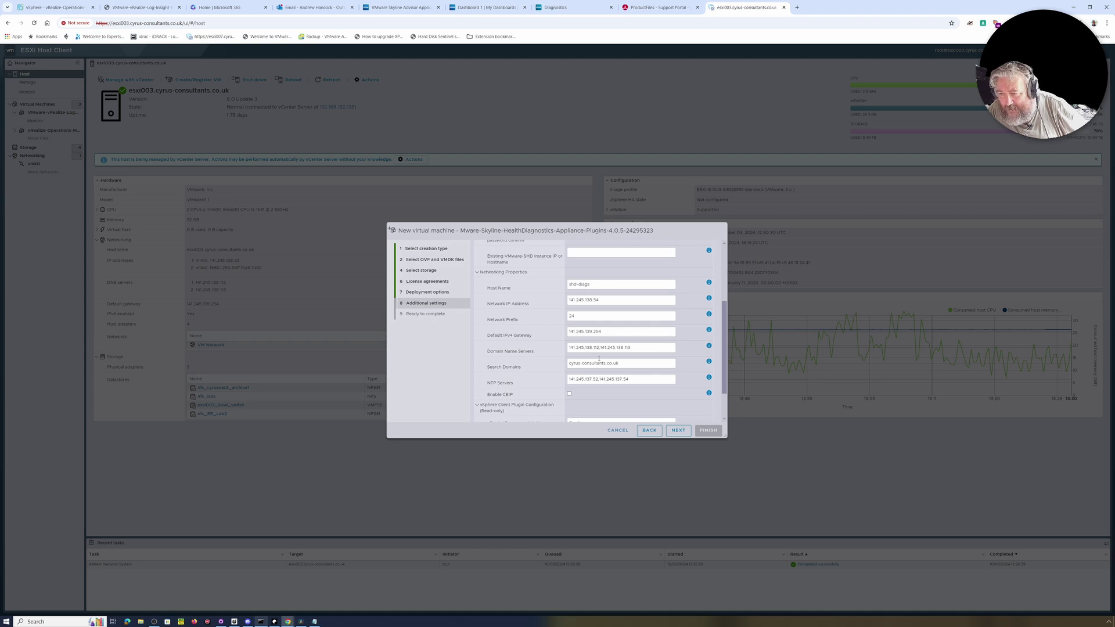
{"action": "scroll", "coordinate": [577, 352], "scroll_direction": "down", "scroll_amount": 1}
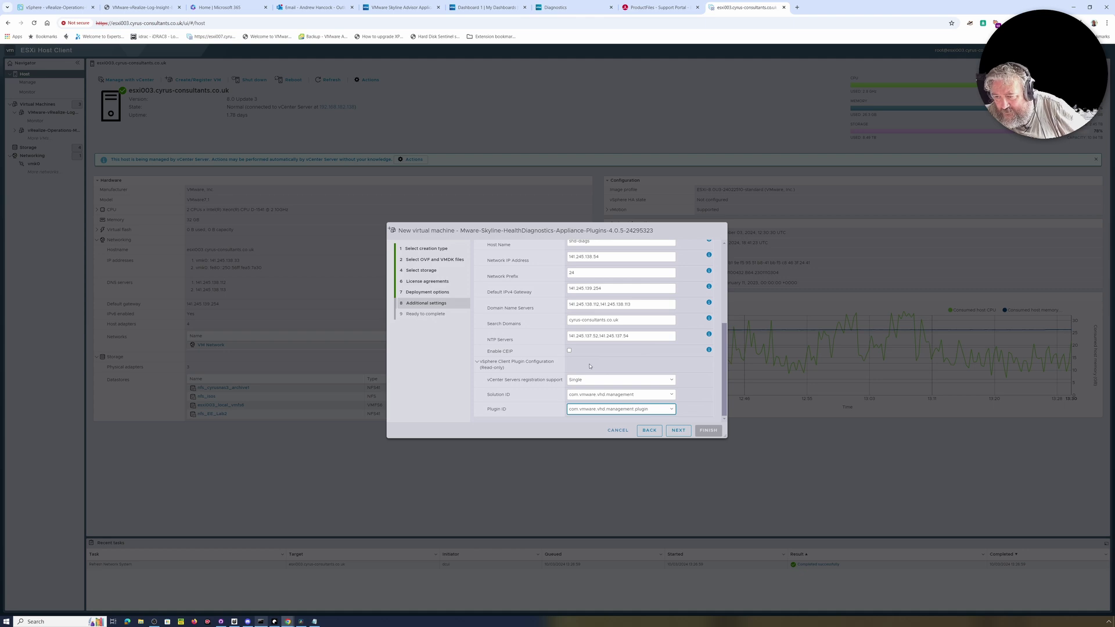
{"action": "scroll", "coordinate": [622, 375], "scroll_direction": "up", "scroll_amount": 4}
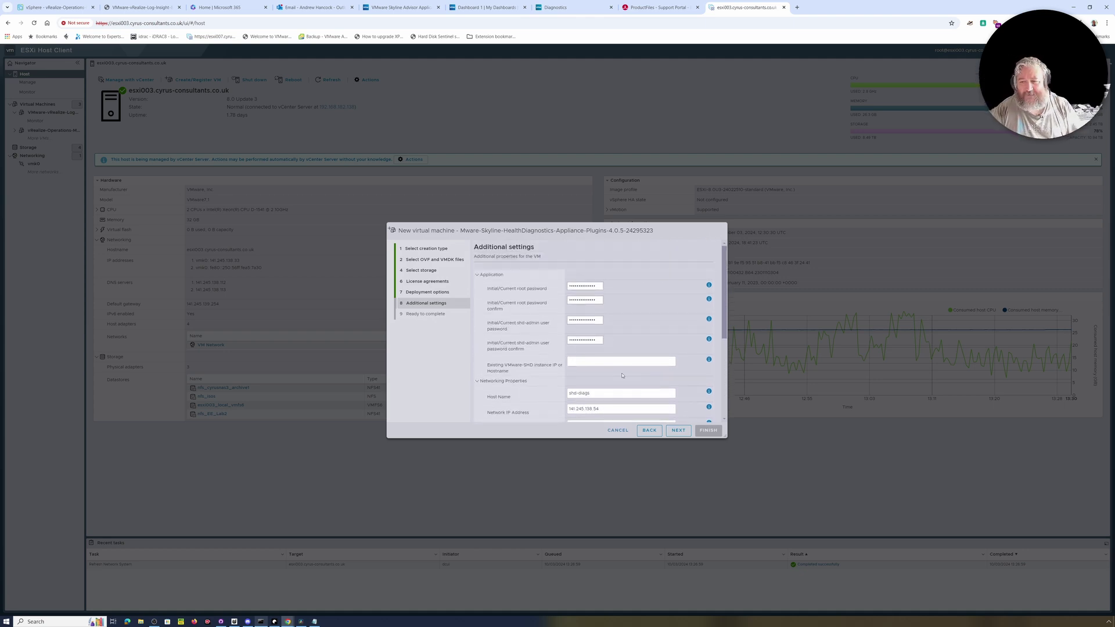
{"action": "scroll", "coordinate": [621, 375], "scroll_direction": "down", "scroll_amount": 4}
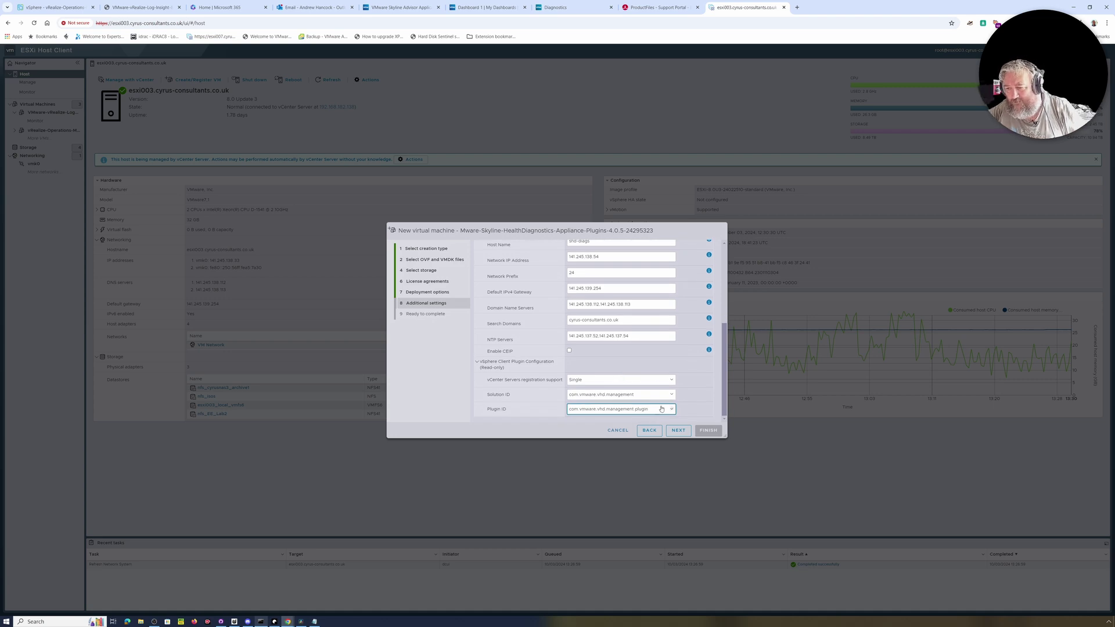
{"action": "scroll", "coordinate": [658, 384], "scroll_direction": "up", "scroll_amount": 4}
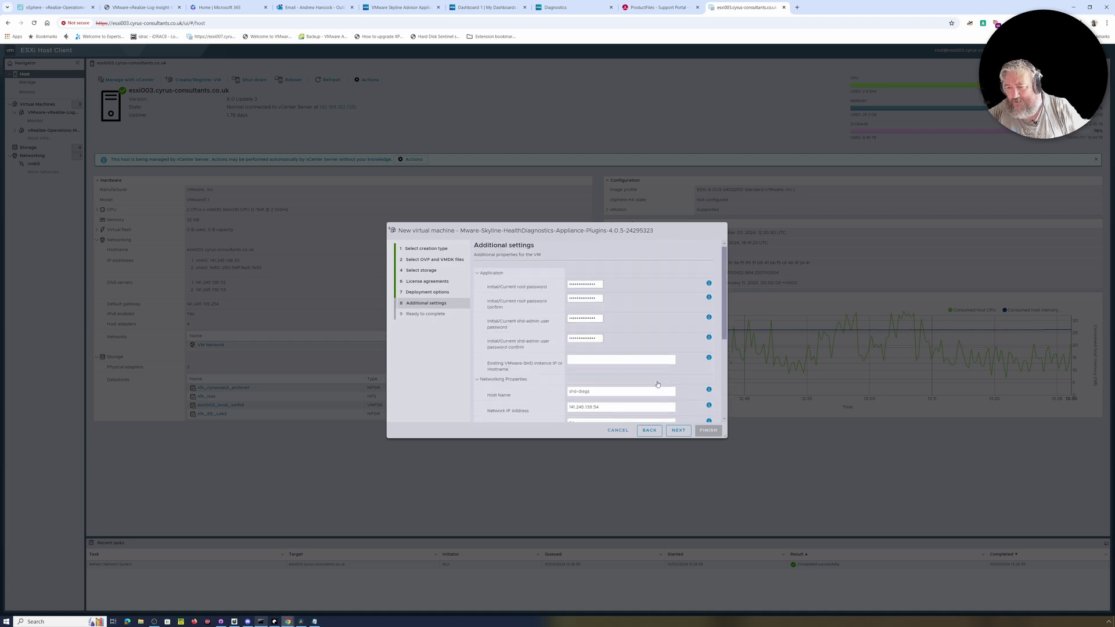
Review the Ready to complete summary and finish the appliance deployment.
{"action": "left_click", "coordinate": [681, 432]}
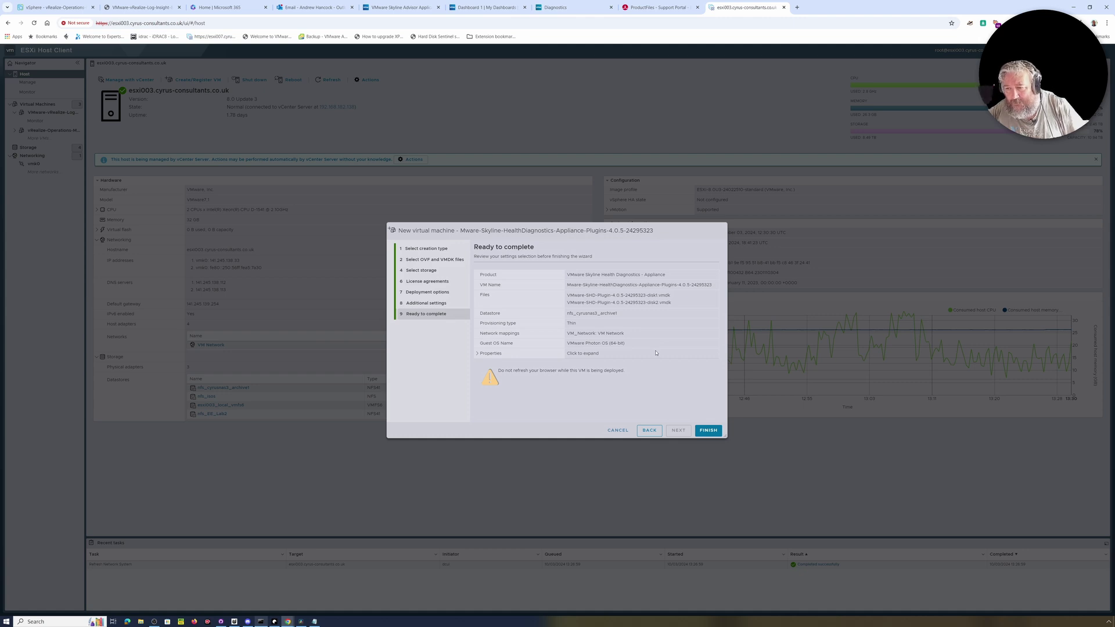
{"action": "left_click", "coordinate": [707, 430]}
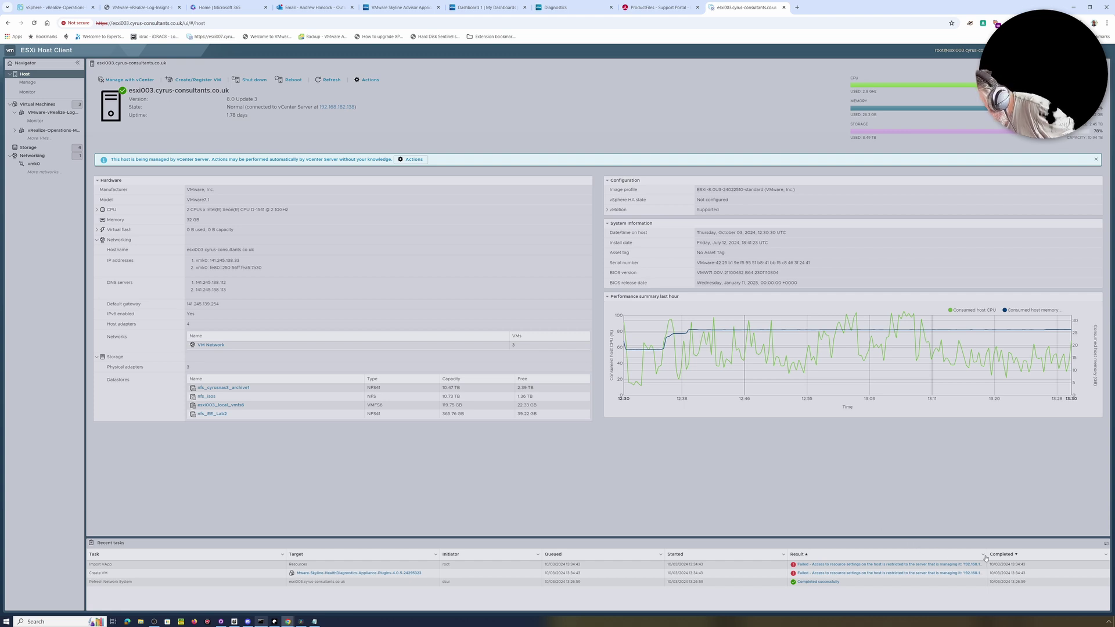
Widen the Recent tasks Result column to read the failure, then return to vSphere Client.
{"action": "left_click_drag", "start_coordinate": [987, 556], "coordinate": [1043, 555]}
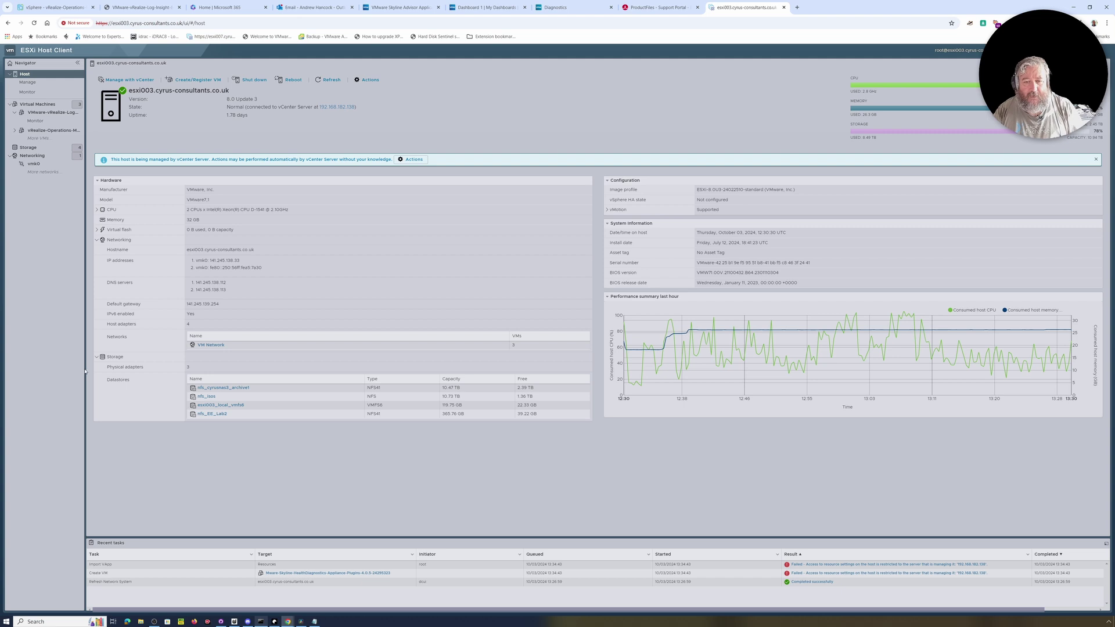
{"action": "left_click_drag", "start_coordinate": [86, 370], "coordinate": [95, 371]}
{"action": "left_click", "coordinate": [41, 380]}
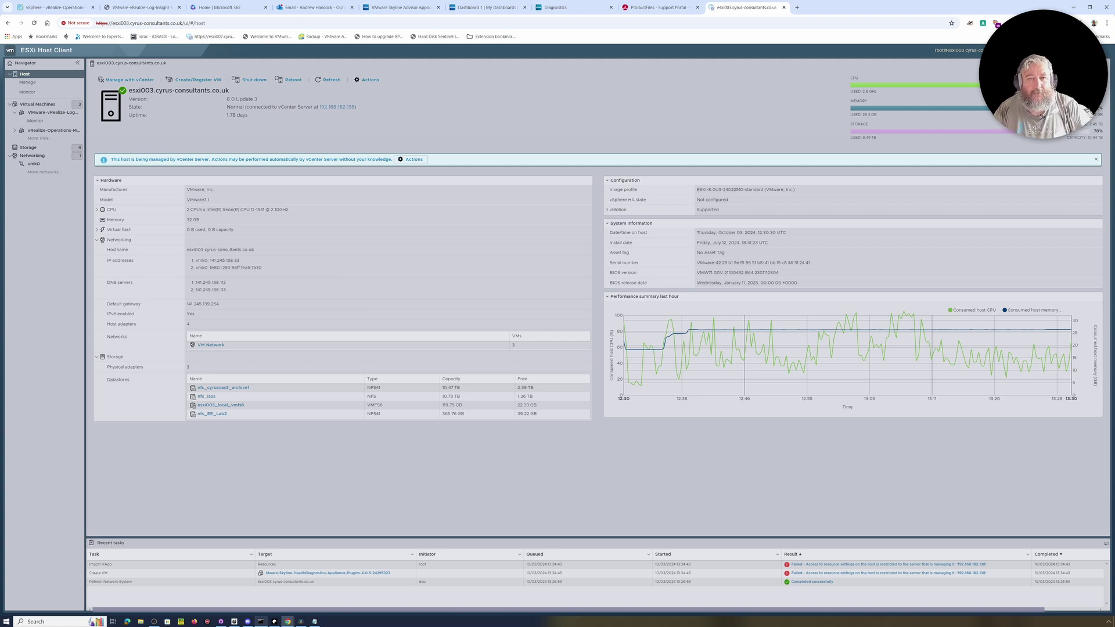
{"action": "left_click", "coordinate": [61, 7]}
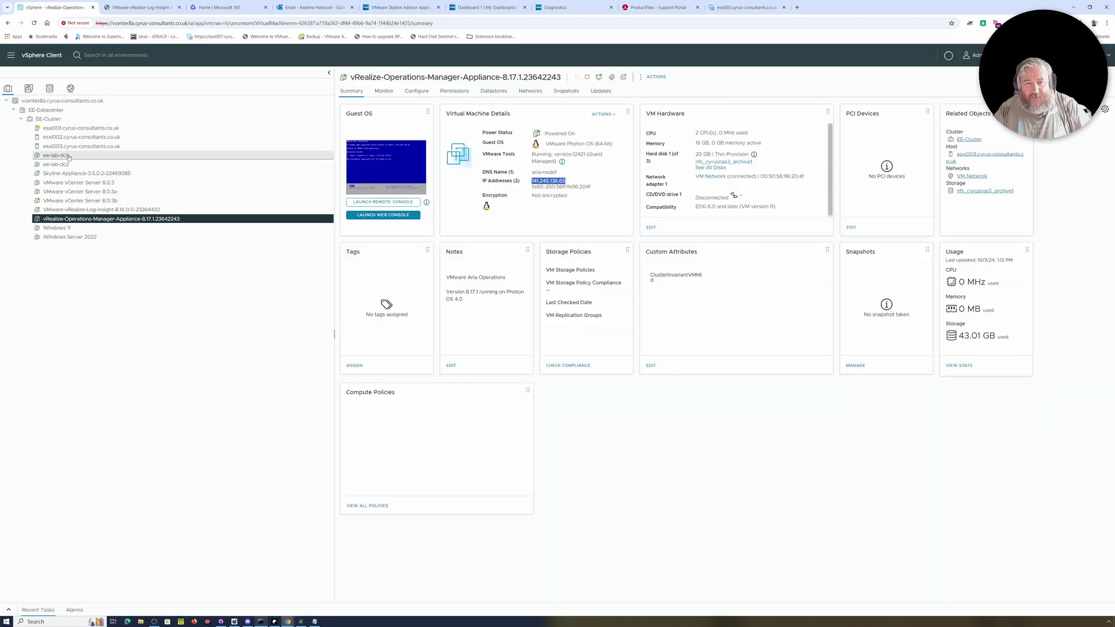
Start Deploy OVF Template on EE-Datacenter with the local SHD plugin OVA, reaching VM naming.
{"action": "right_click", "coordinate": [65, 121]}
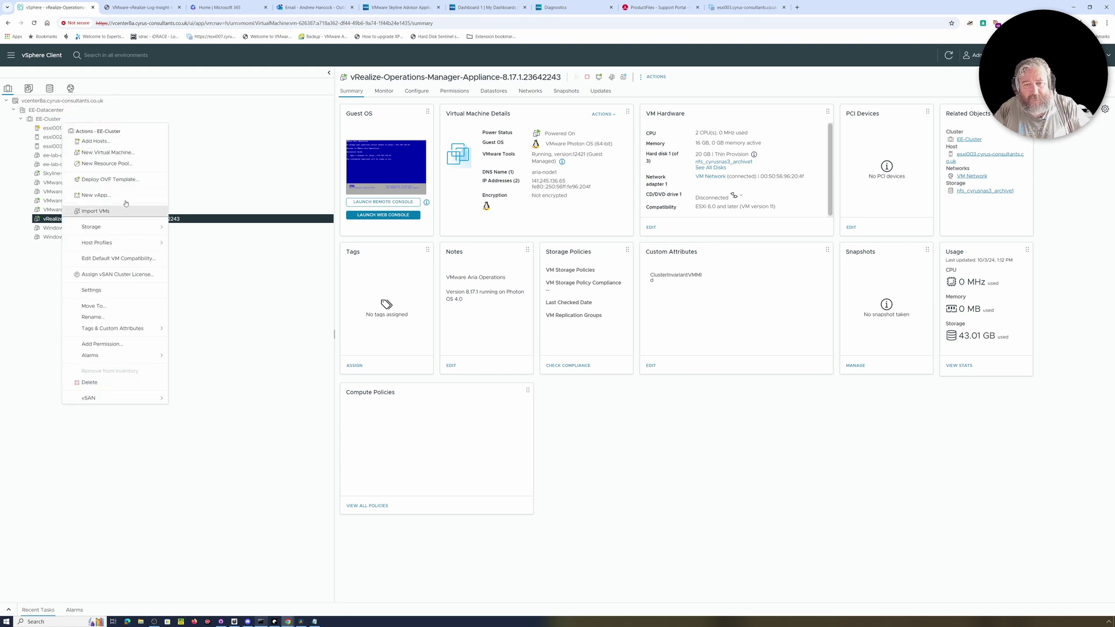
{"action": "right_click", "coordinate": [57, 111]}
{"action": "left_click", "coordinate": [105, 186]}
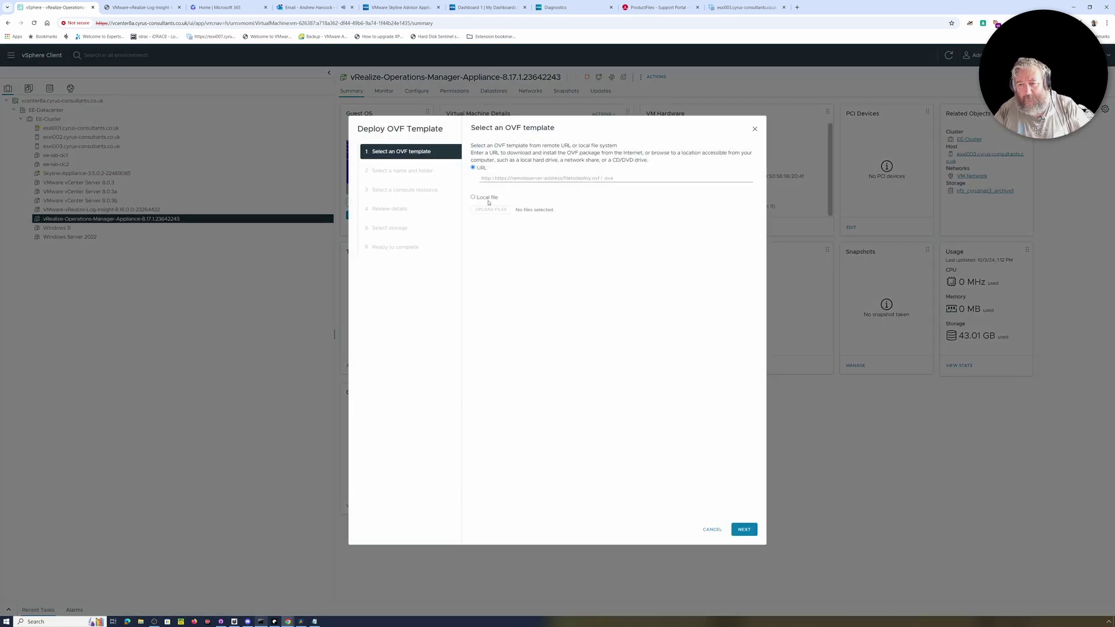
{"action": "left_click", "coordinate": [488, 200]}
{"action": "left_click", "coordinate": [498, 226]}
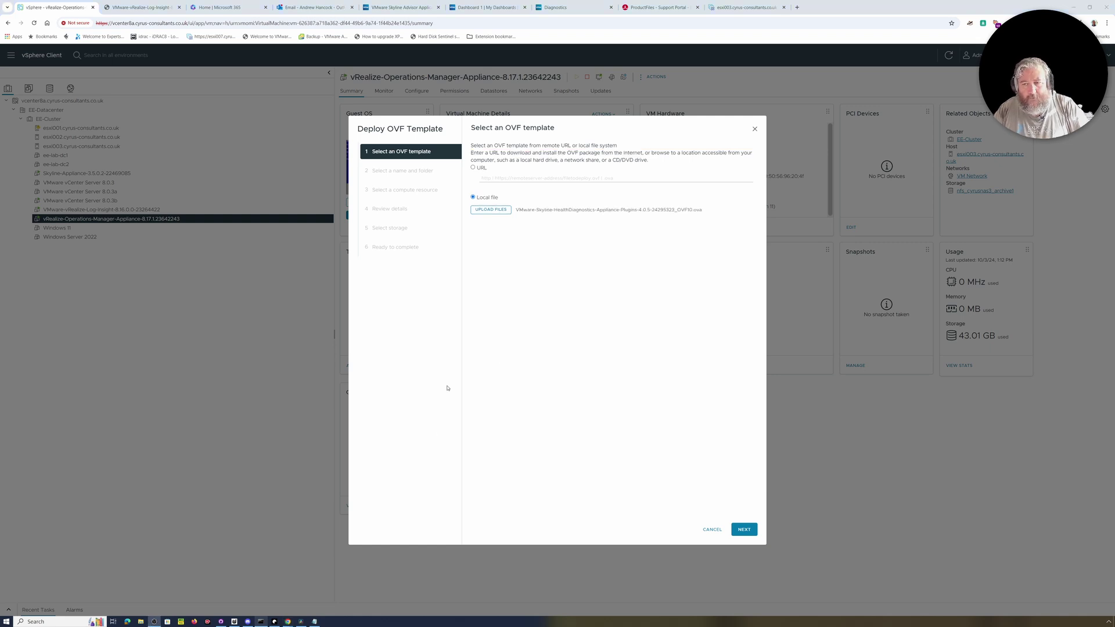
{"action": "left_click", "coordinate": [741, 529]}
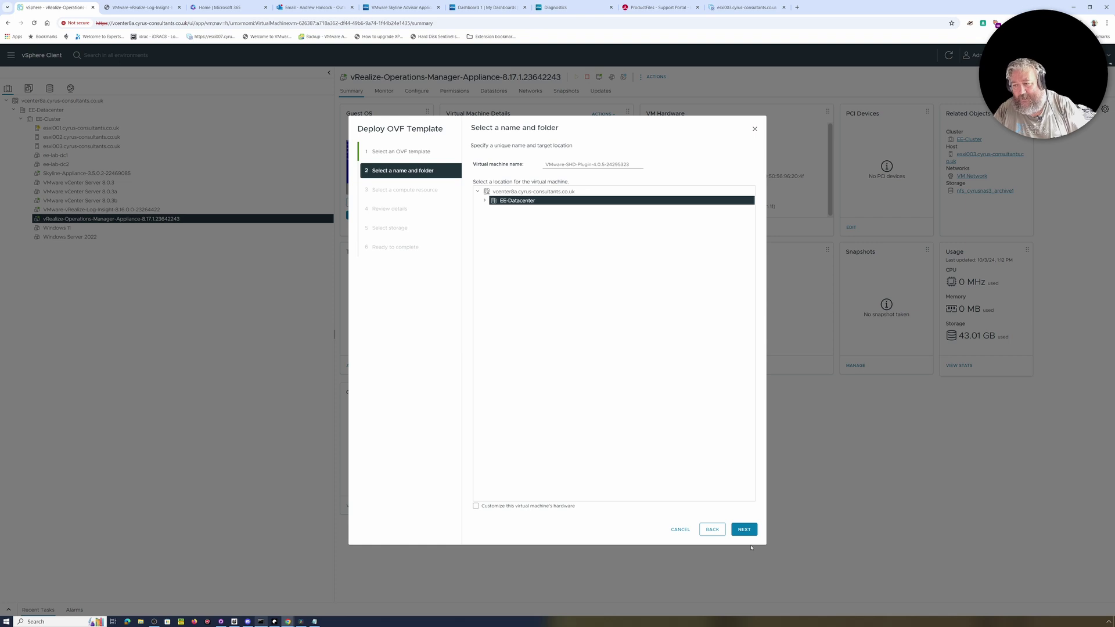
Keep the suggested name and location, and choose host esxi002 in EE-Cluster as compute resource.
{"action": "left_click", "coordinate": [742, 530]}
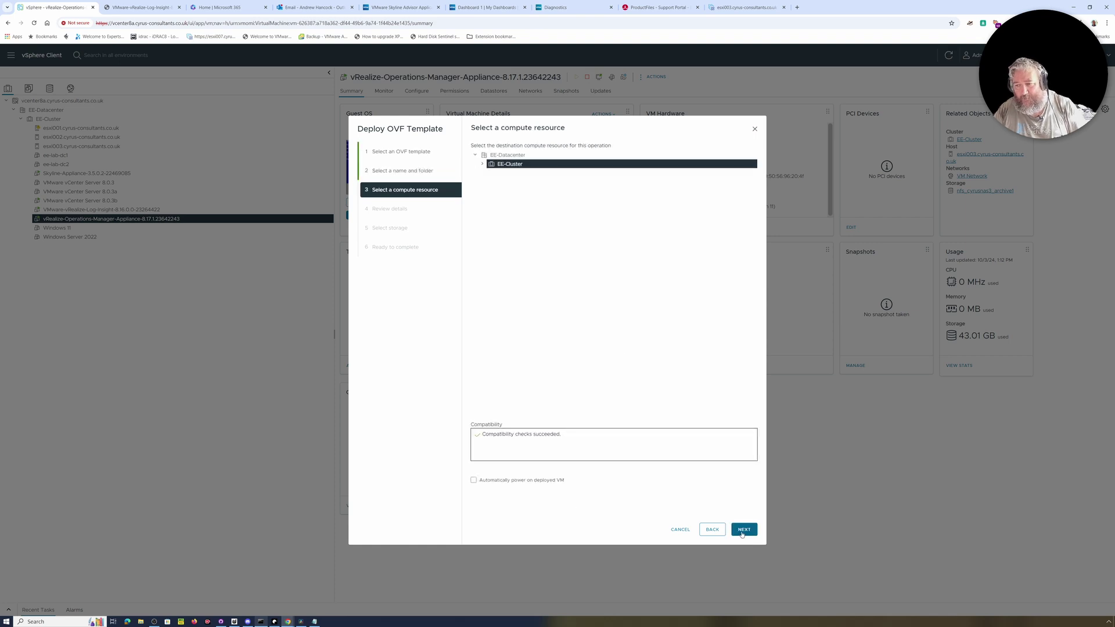
{"action": "left_click", "coordinate": [741, 532]}
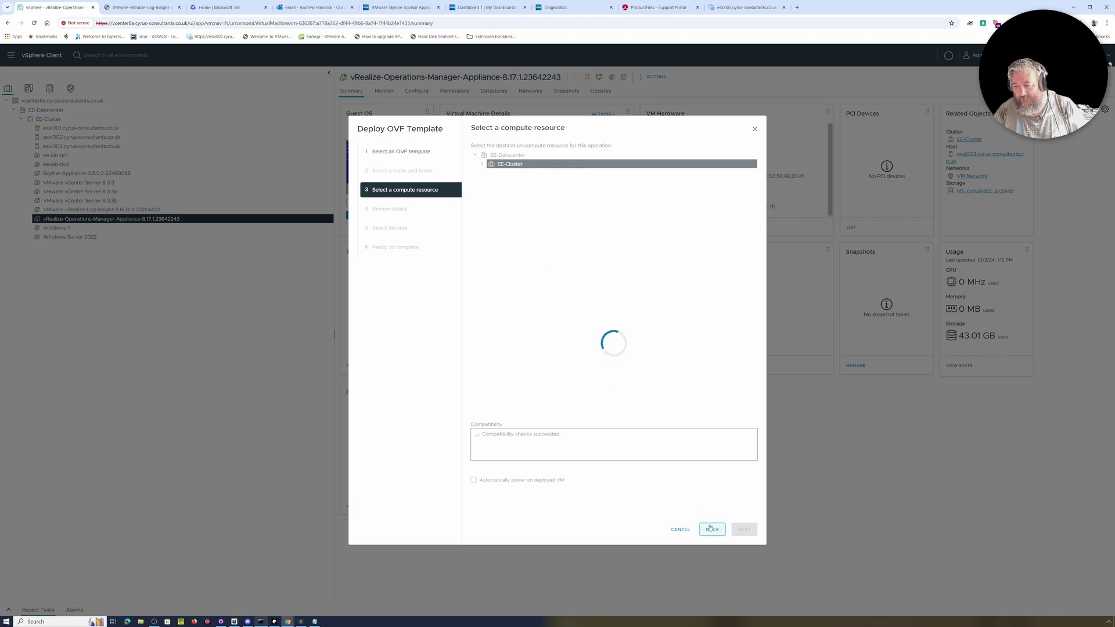
{"action": "left_click", "coordinate": [483, 164]}
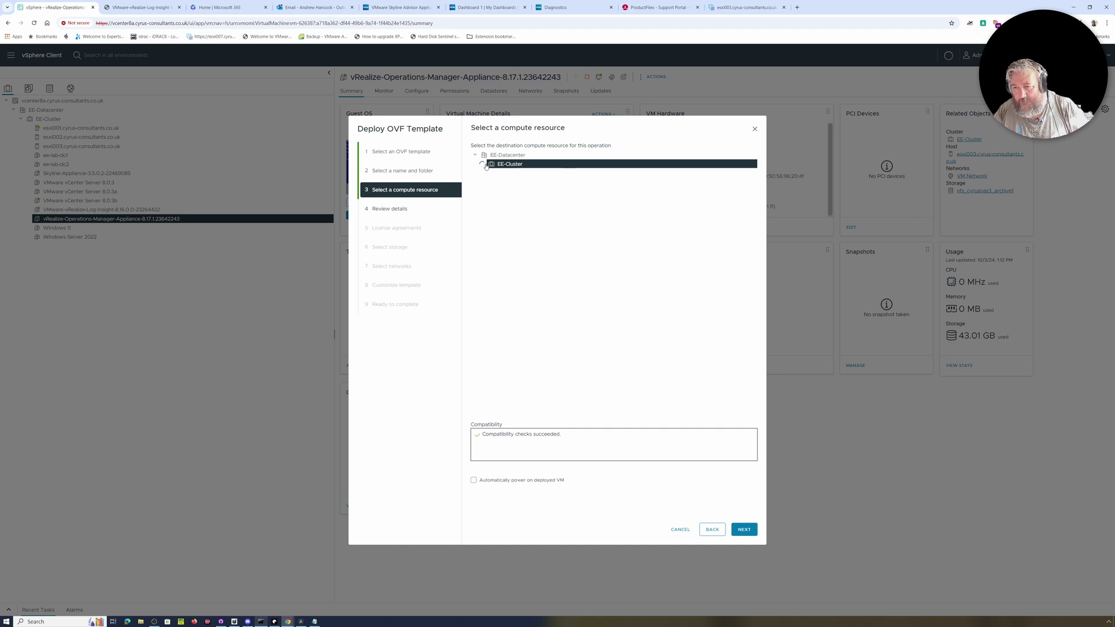
{"action": "left_click", "coordinate": [543, 181]}
{"action": "left_click", "coordinate": [745, 531]}
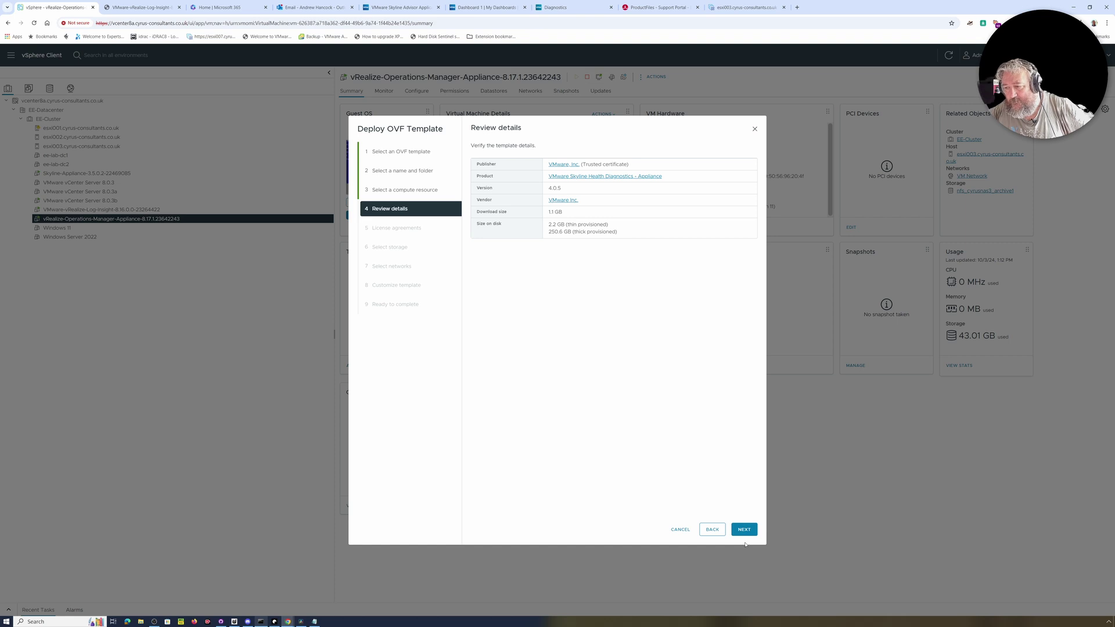
Accept the licence agreements, store the appliance on nfs_cyrusnas3_archive1, and keep VM Network.
{"action": "left_click", "coordinate": [742, 529]}
{"action": "left_click", "coordinate": [532, 292]}
{"action": "left_click", "coordinate": [743, 529]}
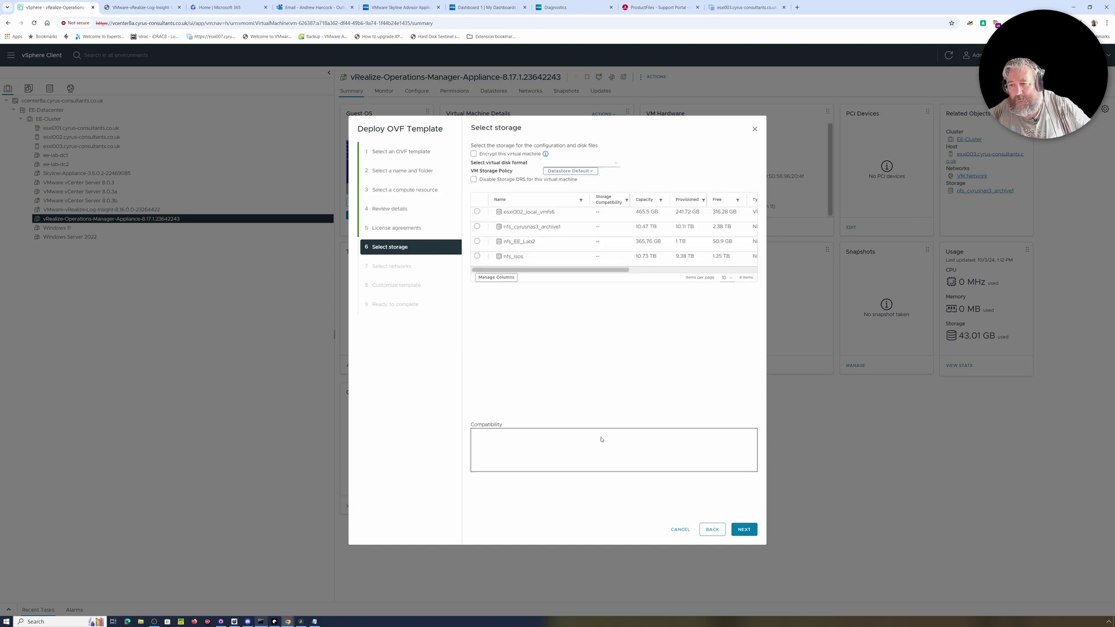
{"action": "left_click", "coordinate": [477, 227]}
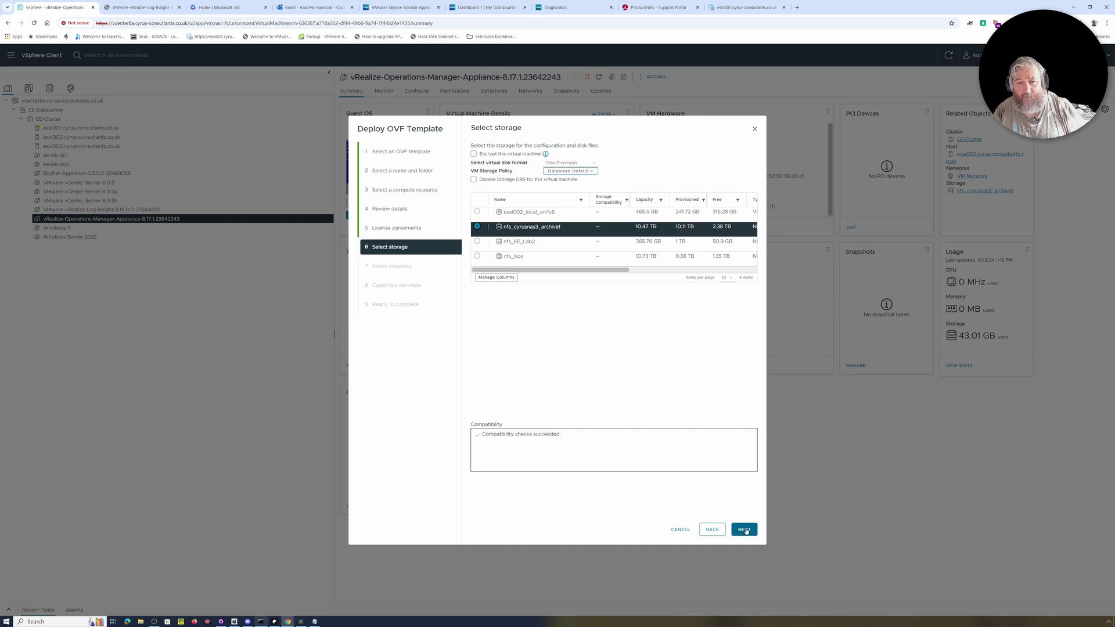
{"action": "left_click", "coordinate": [743, 529]}
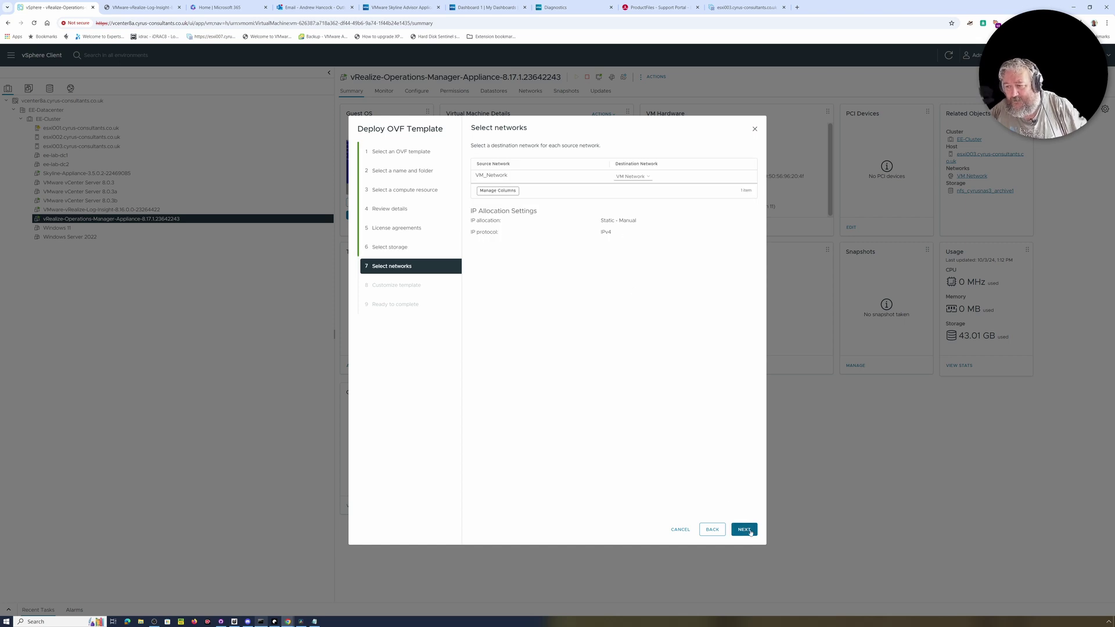
{"action": "left_click", "coordinate": [749, 529]}
{"action": "left_click", "coordinate": [662, 259]}
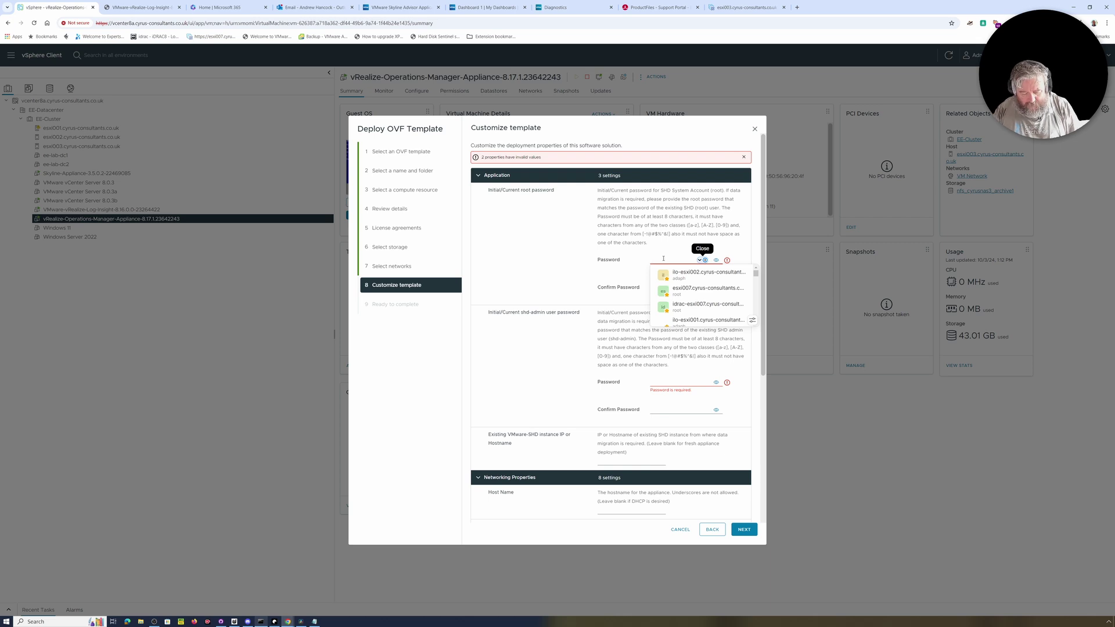
Enter and confirm the appliance's root password.
{"action": "type", "text": "••••••"}
{"action": "key", "text": "Tab"}
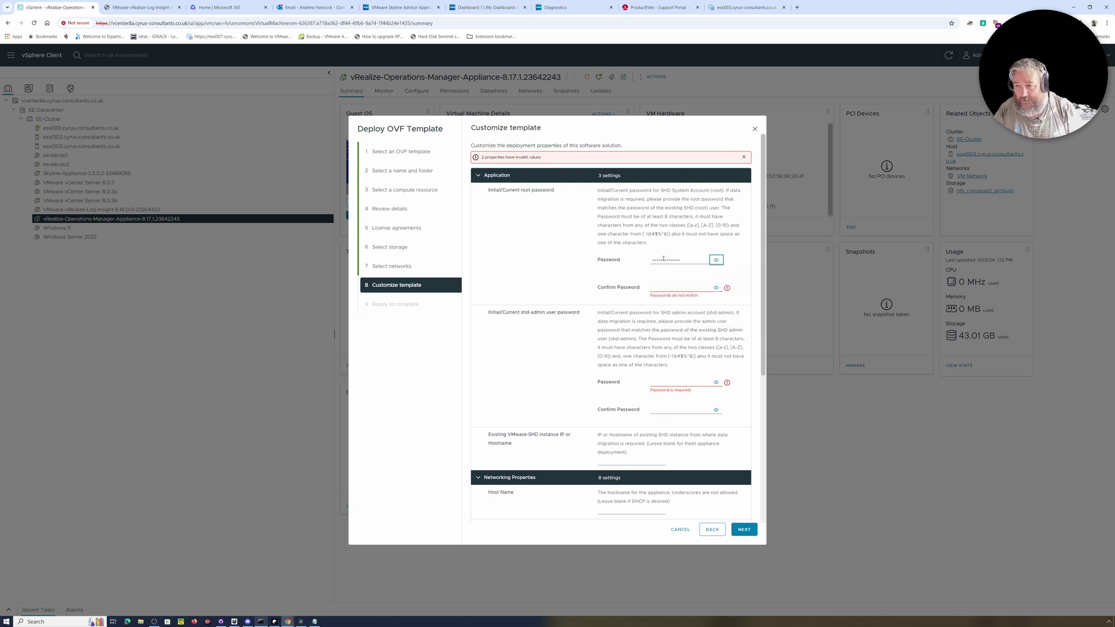
{"action": "left_click", "coordinate": [665, 287]}
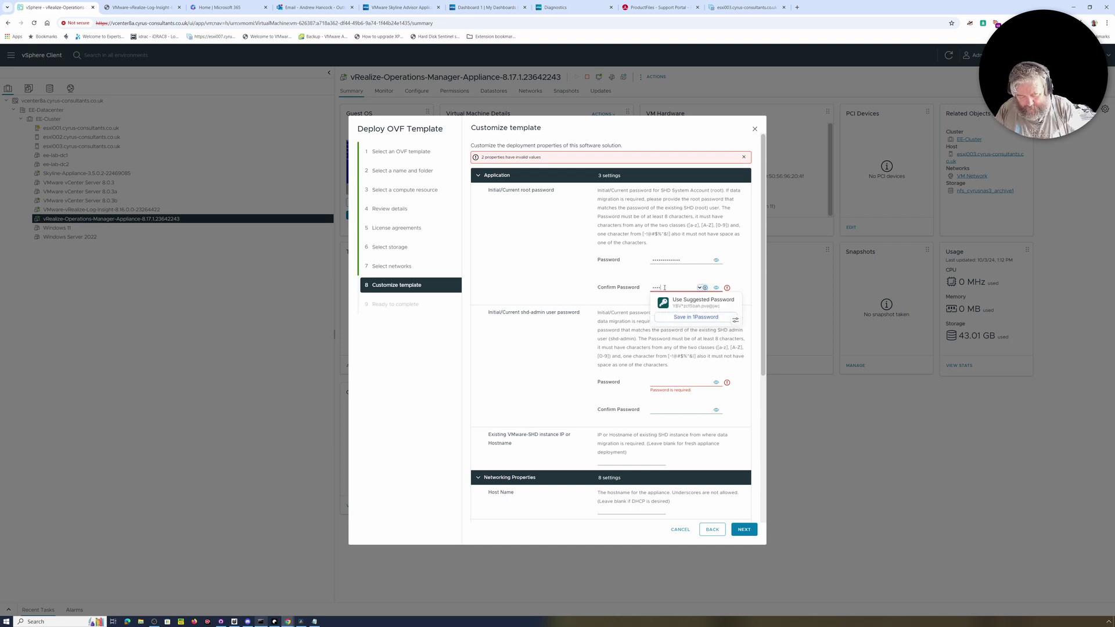
{"action": "type", "text": "••••••••••••••"}
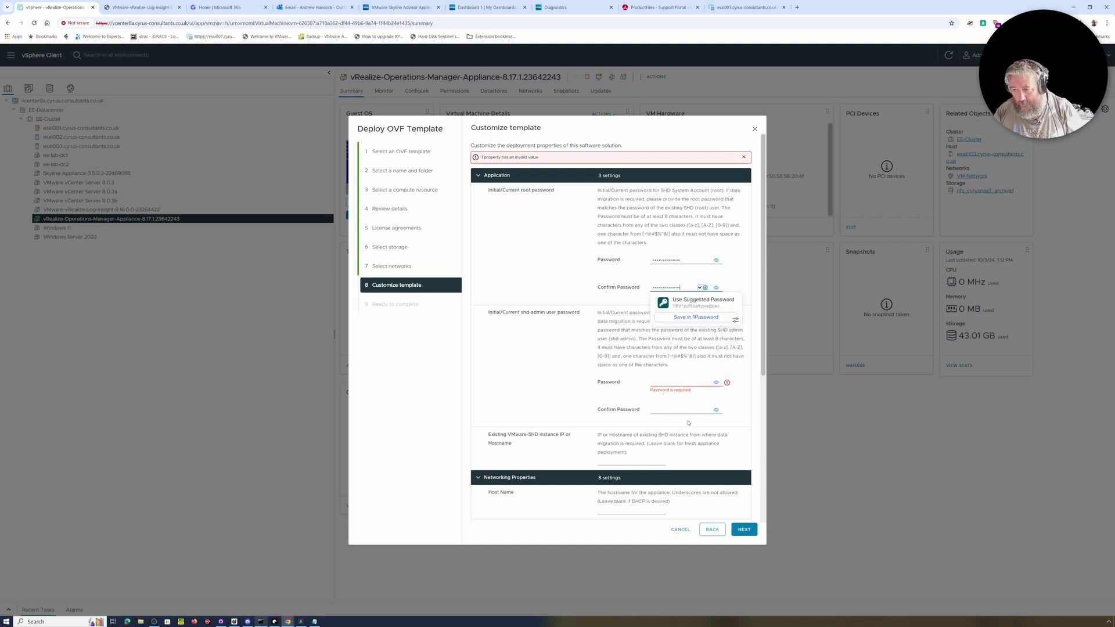
Enter and confirm the shd-admin password, dismissing the suggested-password popup.
{"action": "left_click", "coordinate": [665, 383]}
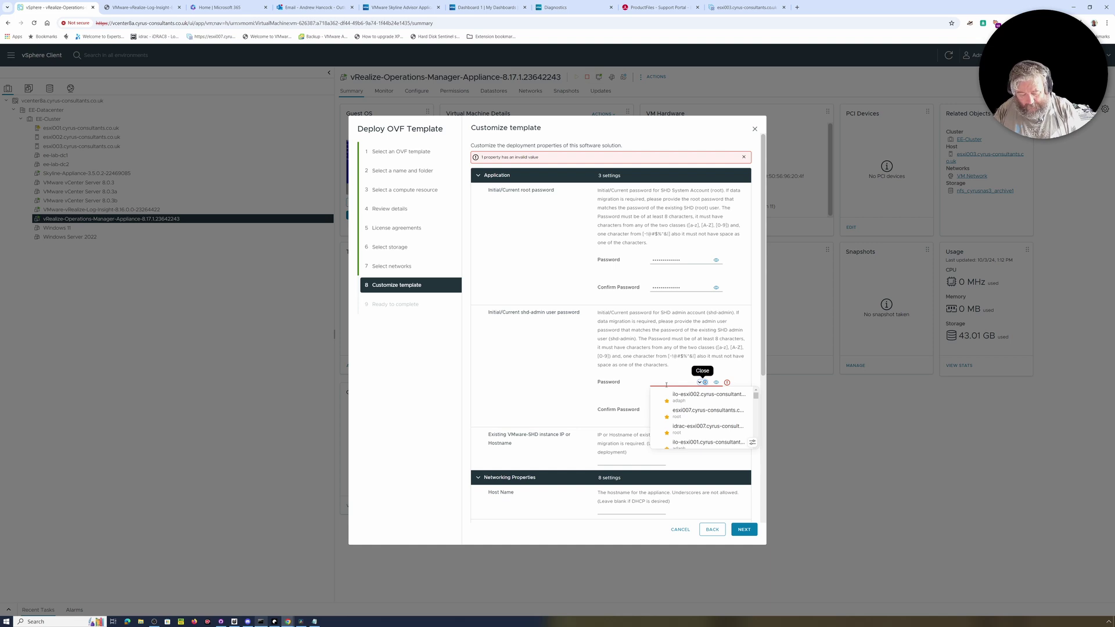
{"action": "type", "text": "••••••"}
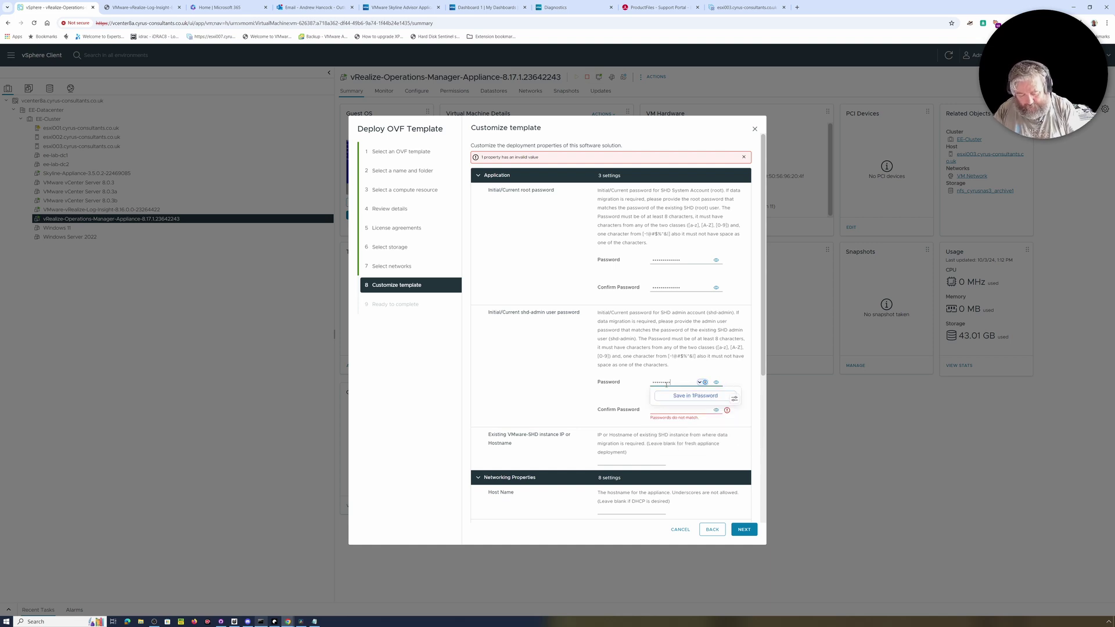
{"action": "left_click", "coordinate": [652, 411]}
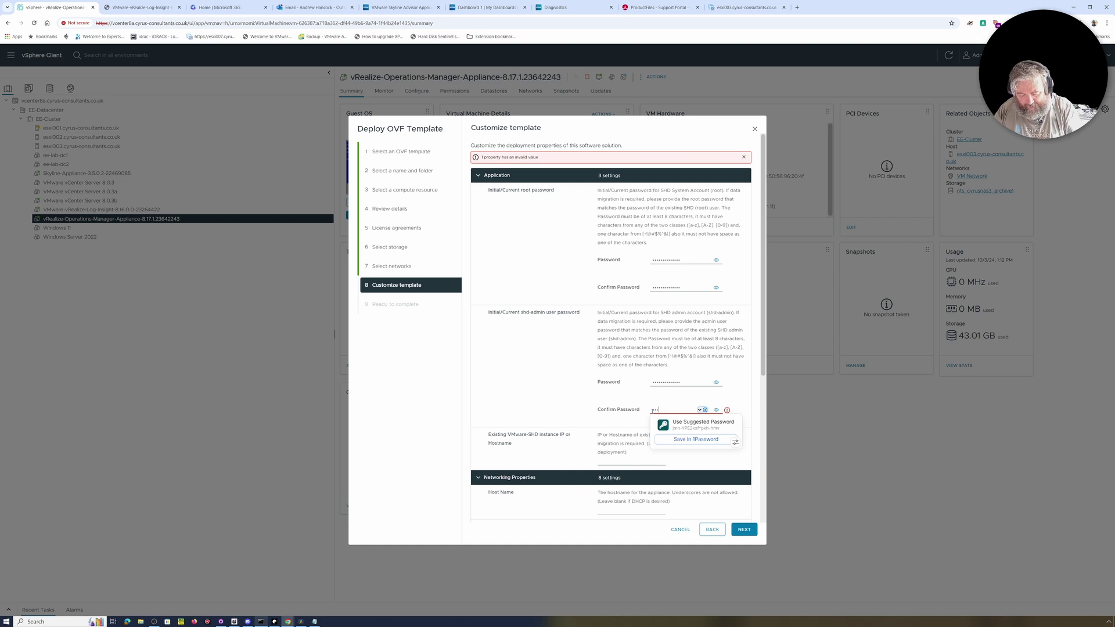
{"action": "type", "text": "••••••••••••••"}
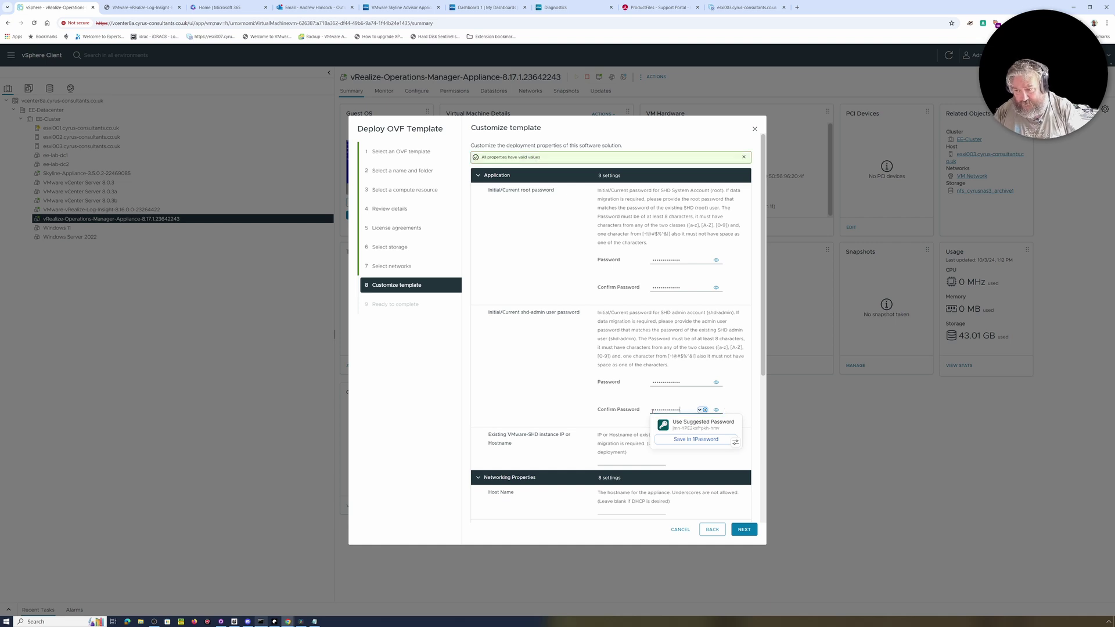
{"action": "left_click", "coordinate": [575, 387]}
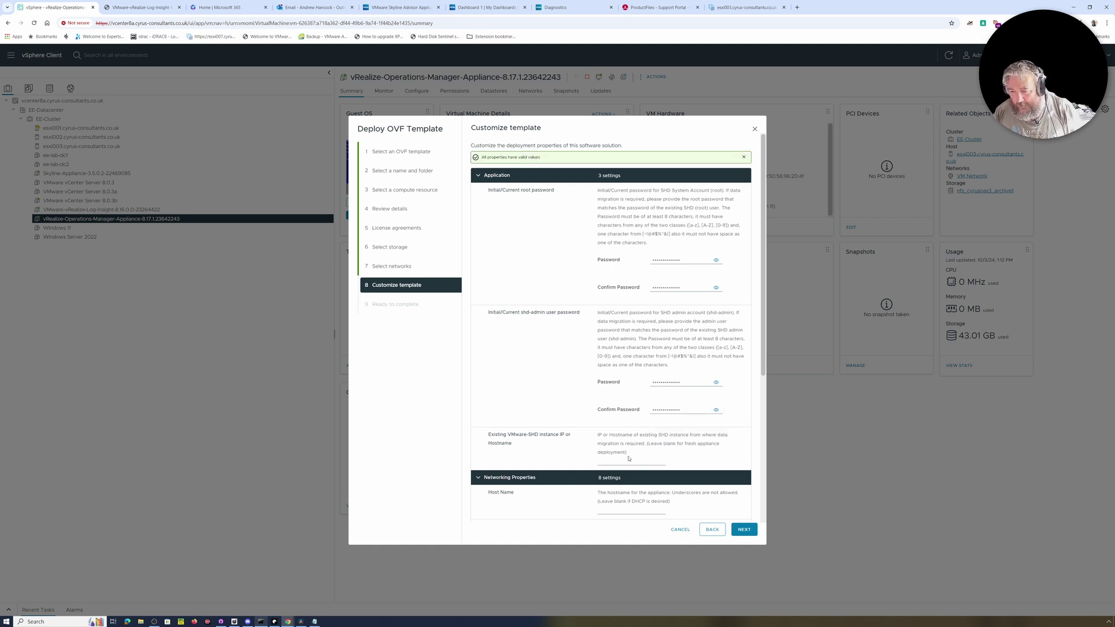
{"action": "scroll", "coordinate": [628, 457], "scroll_direction": "down", "scroll_amount": 2}
Move shd-diags out of the Existing SHD instance field into the Host Name field.
{"action": "left_click", "coordinate": [614, 353]}
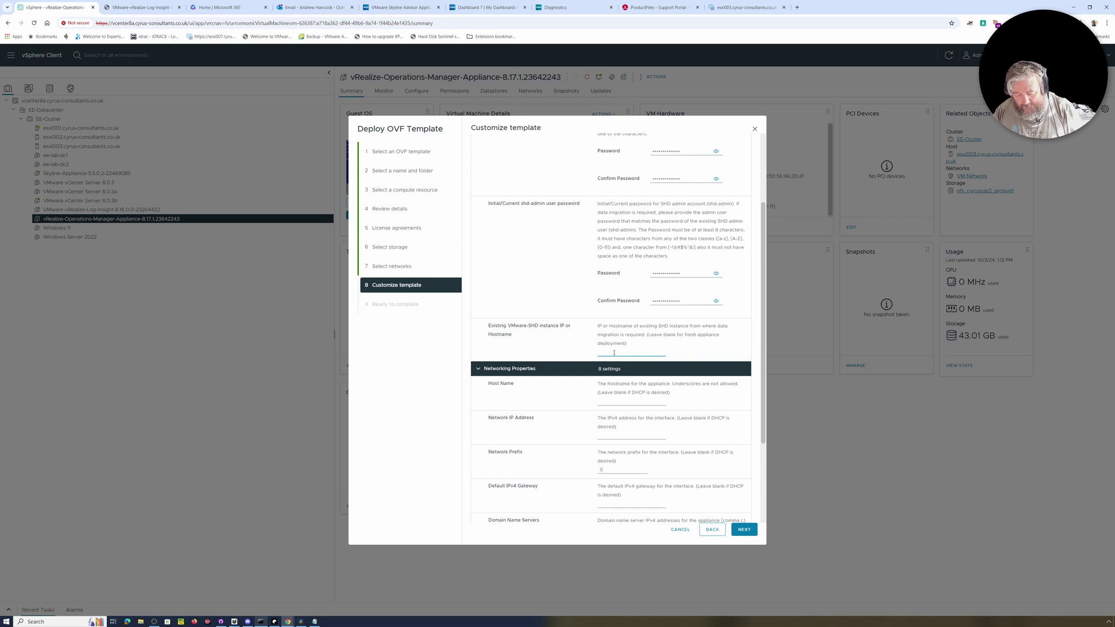
{"action": "type", "text": "shd-dhgs"}
{"action": "key", "text": "ctrl+a"}
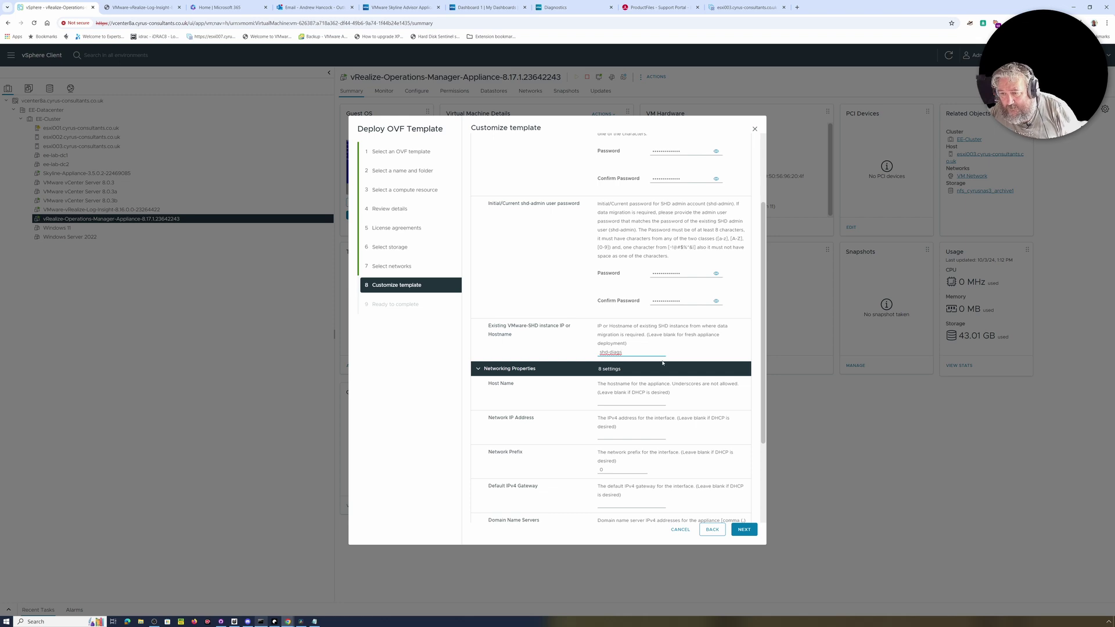
{"action": "left_click_drag", "start_coordinate": [637, 353], "coordinate": [592, 359]}
{"action": "key", "text": "ctrl+c"}
{"action": "key", "text": "Delete"}
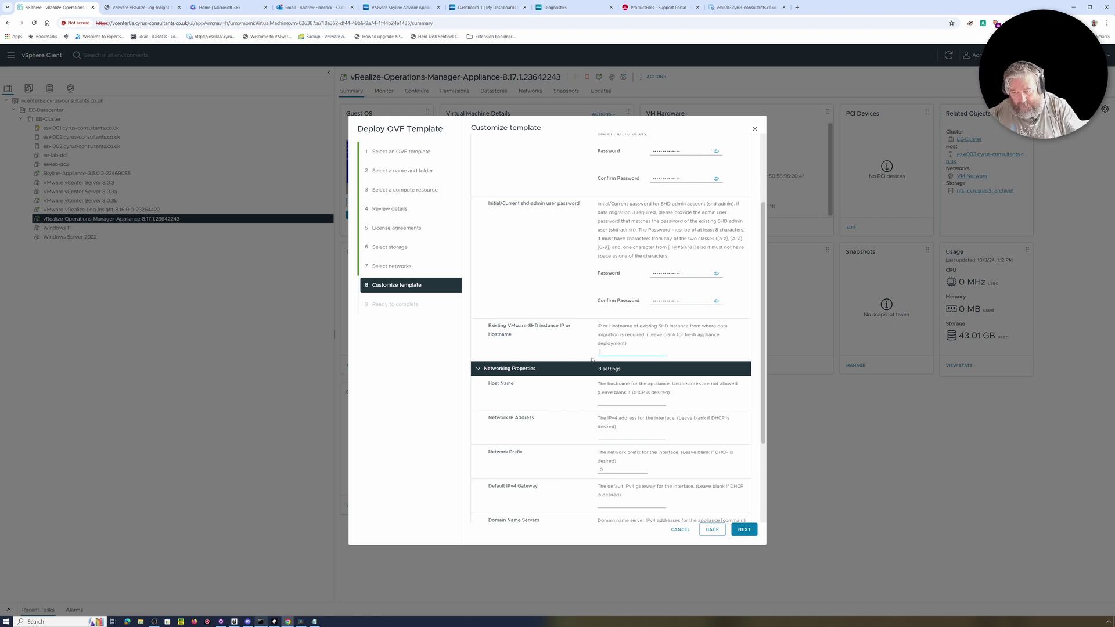
{"action": "left_click", "coordinate": [609, 402]}
{"action": "key", "text": "ctrl+v"}
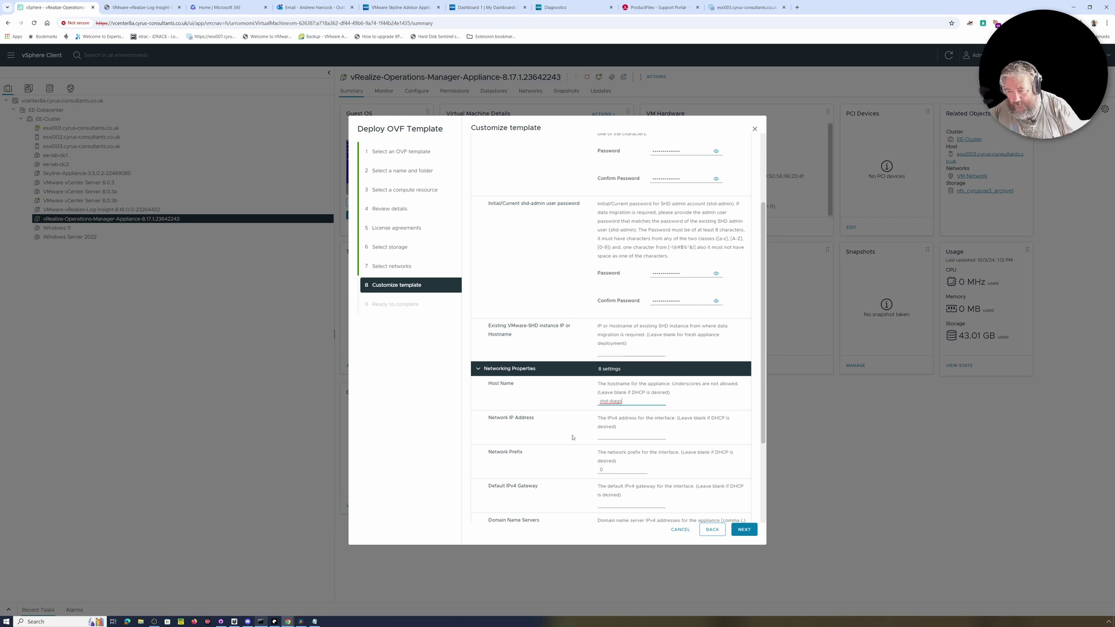
Enter NTP servers 141.245.137.52,141.245.137.54.
{"action": "scroll", "coordinate": [571, 439], "scroll_direction": "down", "scroll_amount": 3}
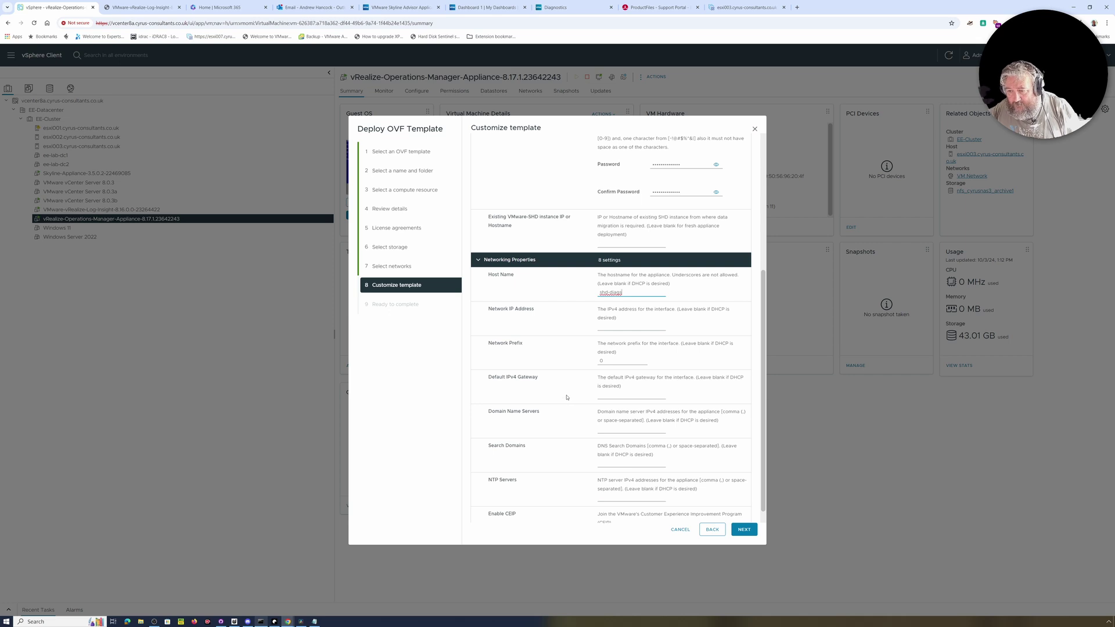
{"action": "scroll", "coordinate": [581, 398], "scroll_direction": "down", "scroll_amount": 1}
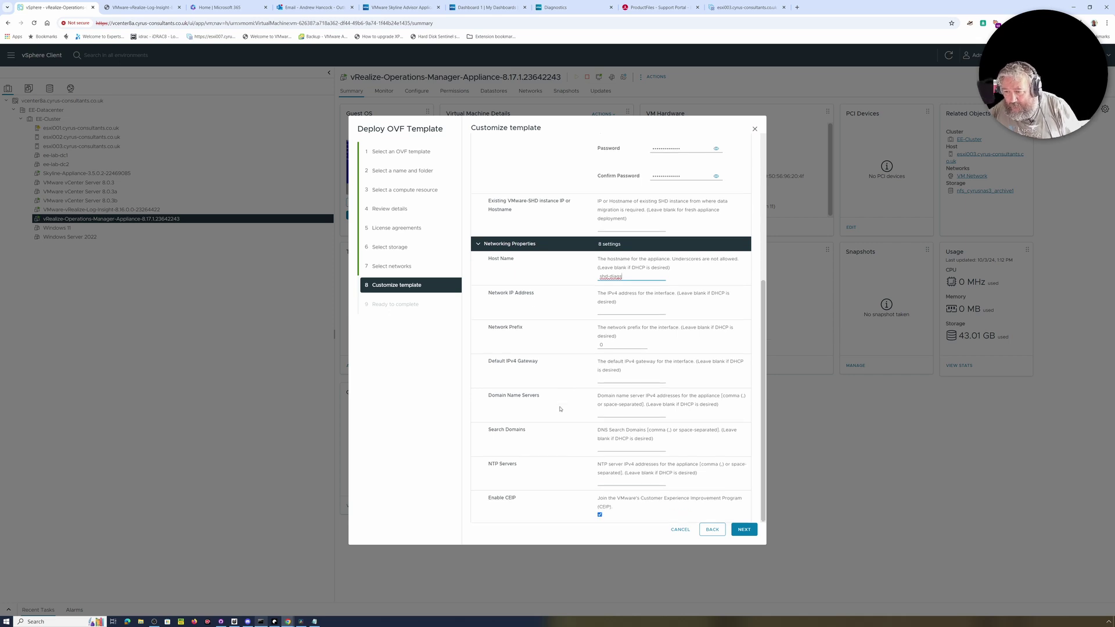
{"action": "left_click", "coordinate": [610, 482]}
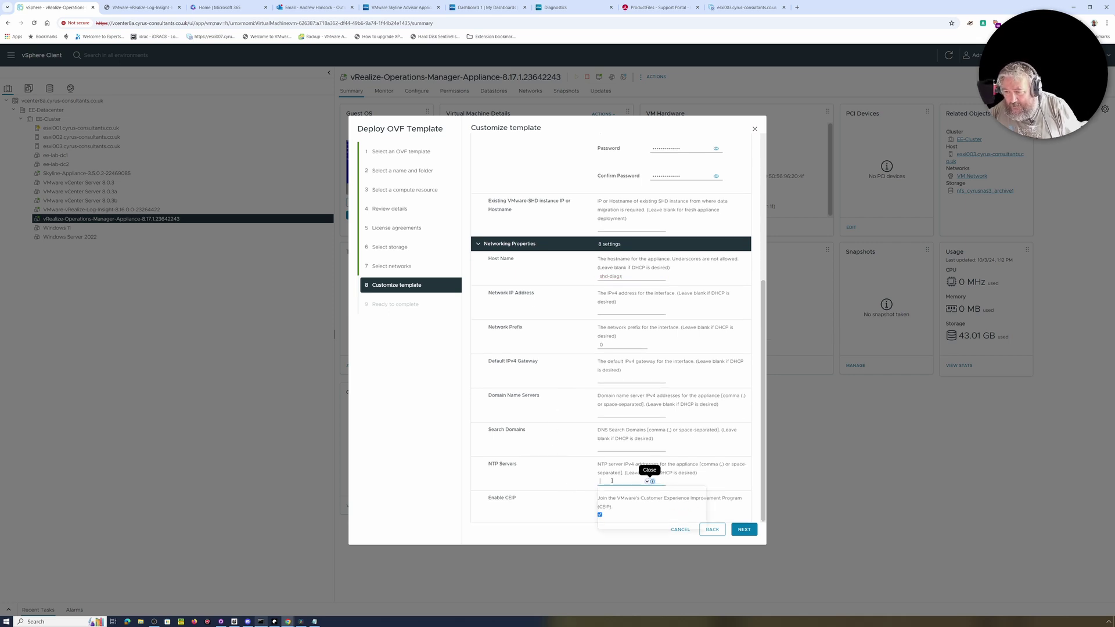
{"action": "type", "text": "141.245.137.52,141.24"}
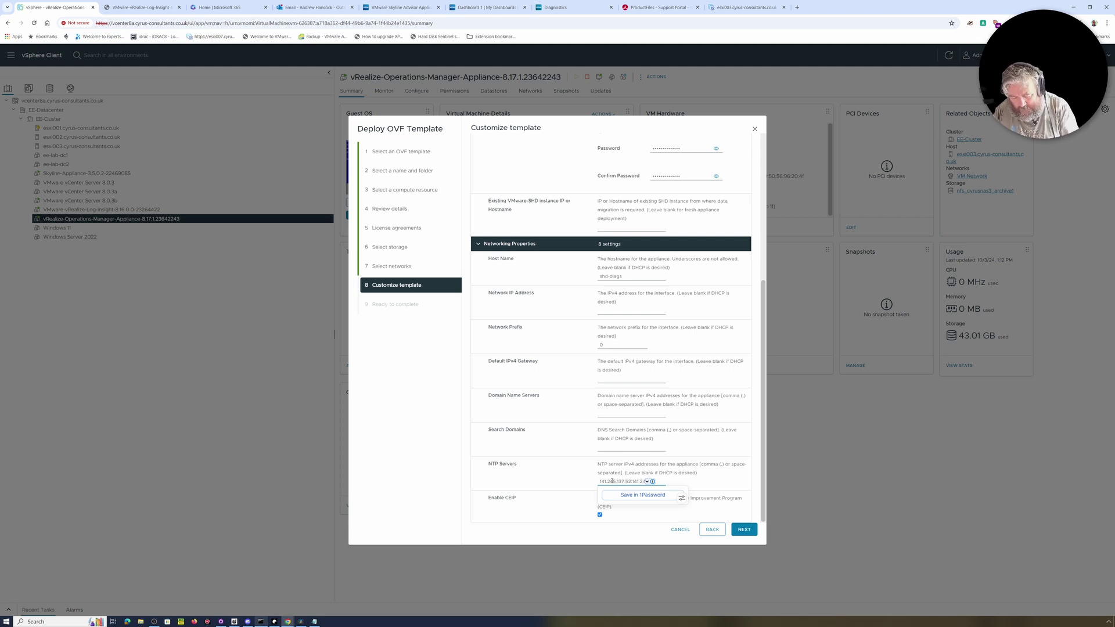
{"action": "type", "text": "5.137."}
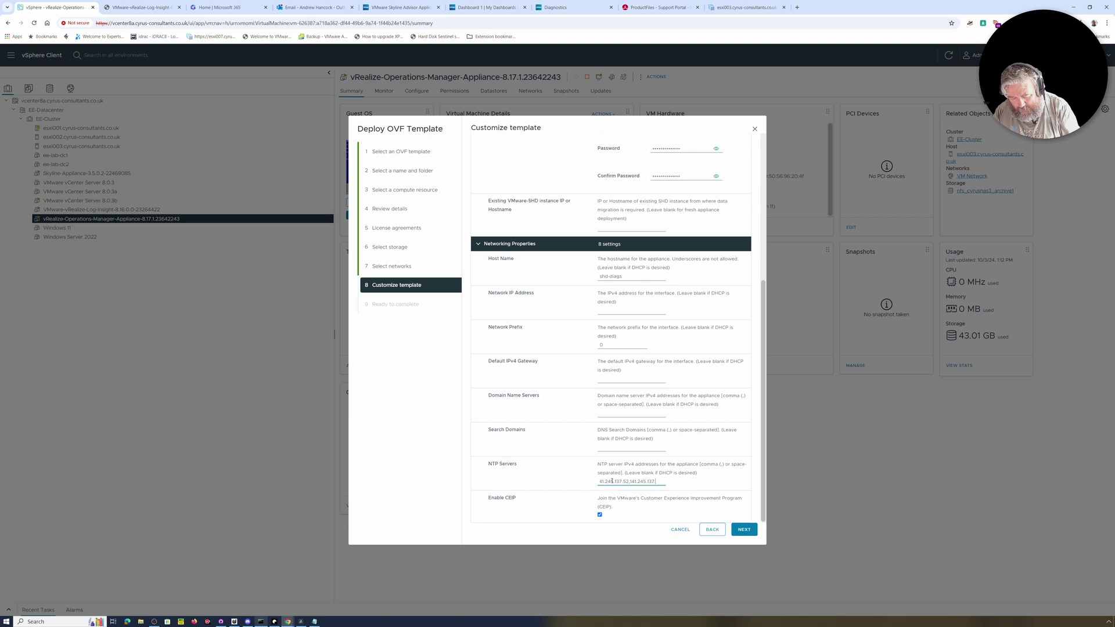
{"action": "type", "text": "54"}
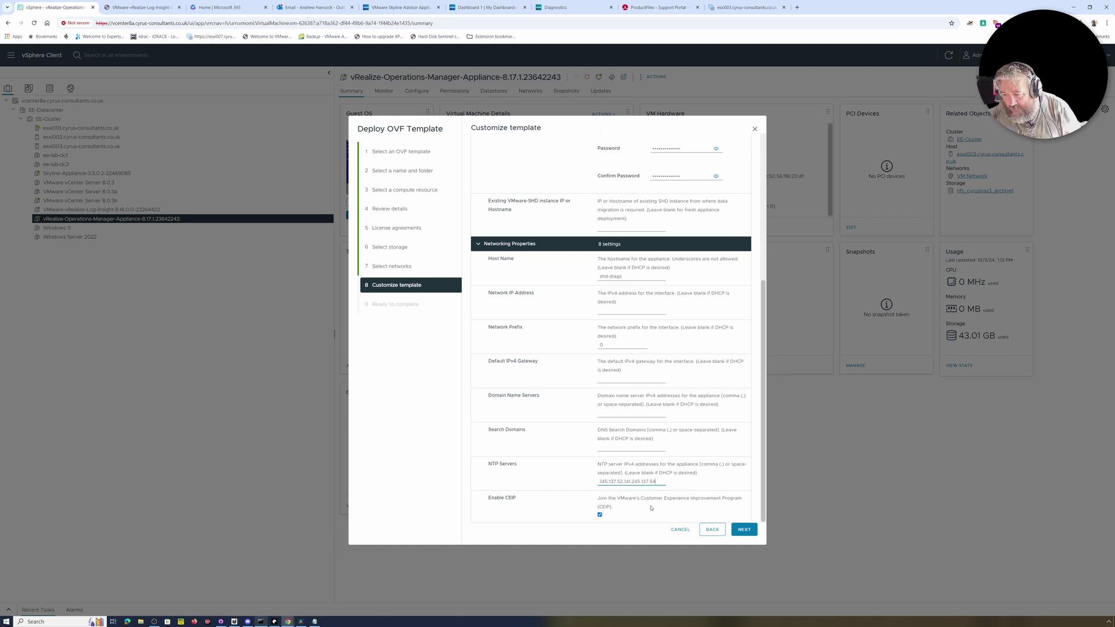
Advance to Ready to complete and finish deploying the SHD plugin appliance.
{"action": "left_click", "coordinate": [745, 529]}
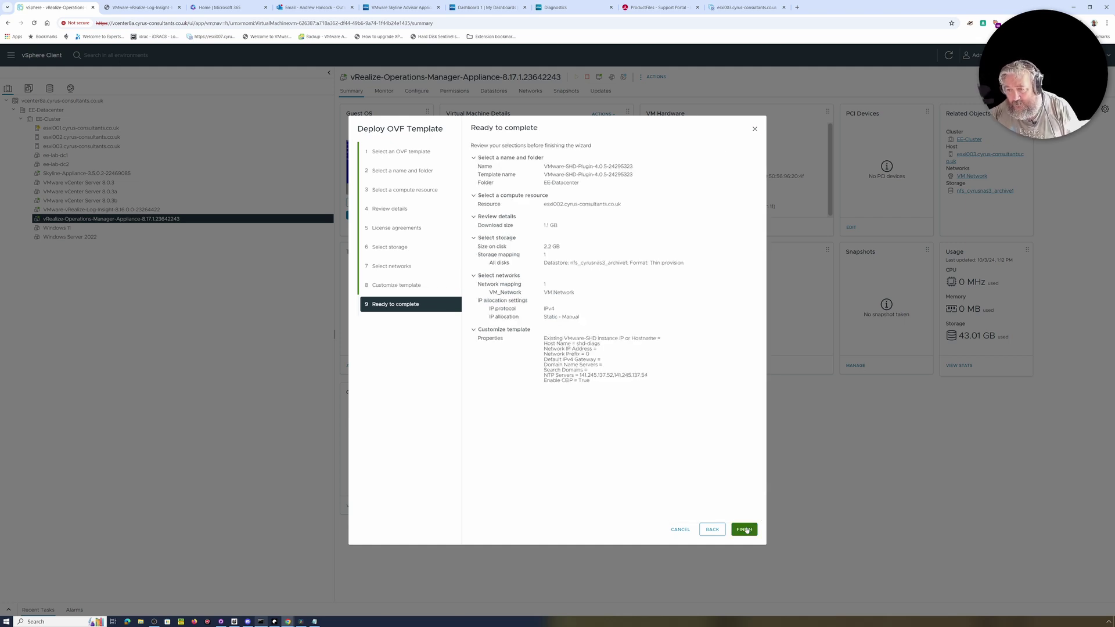
{"action": "left_click", "coordinate": [744, 529]}
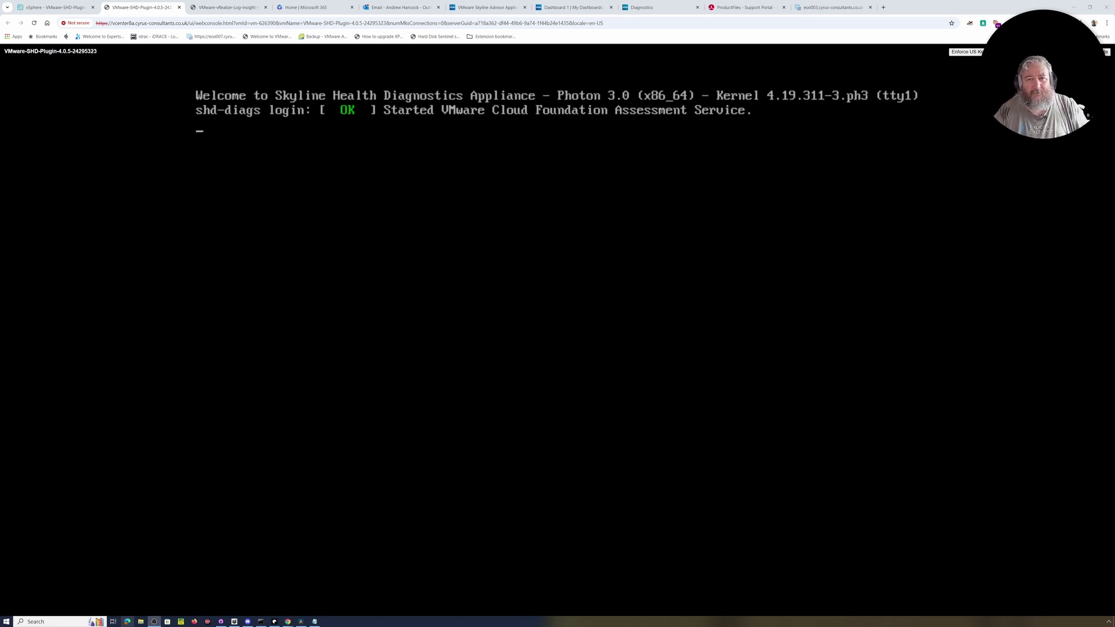
Copy the appliance's IP address 192.168.182.111 from its VM summary page.
{"action": "left_click", "coordinate": [56, 10]}
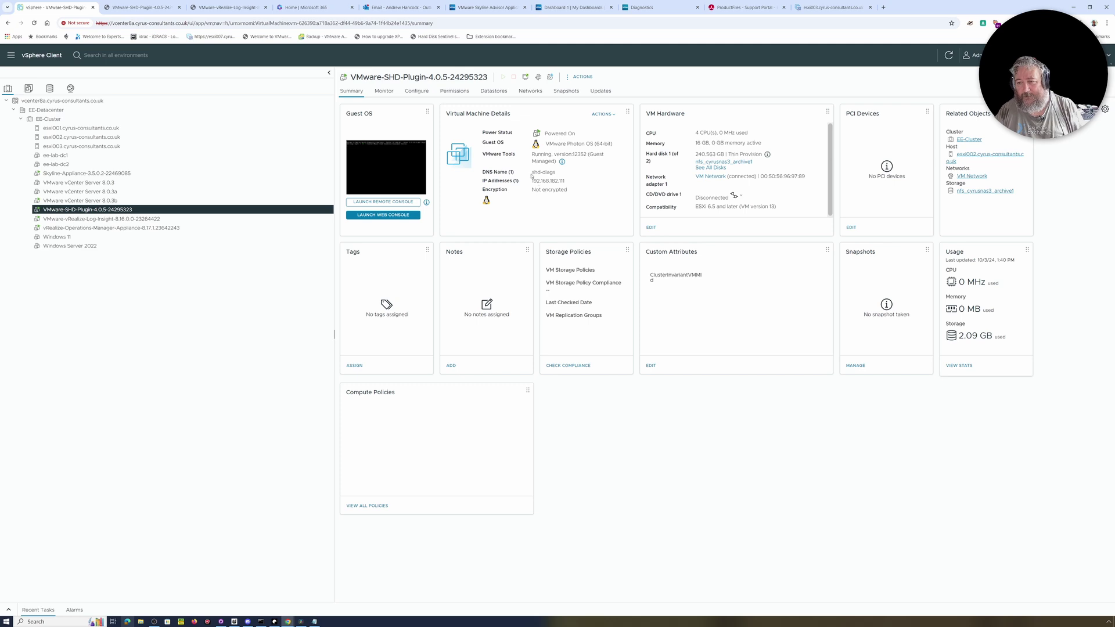
{"action": "left_click_drag", "start_coordinate": [530, 182], "coordinate": [569, 181]}
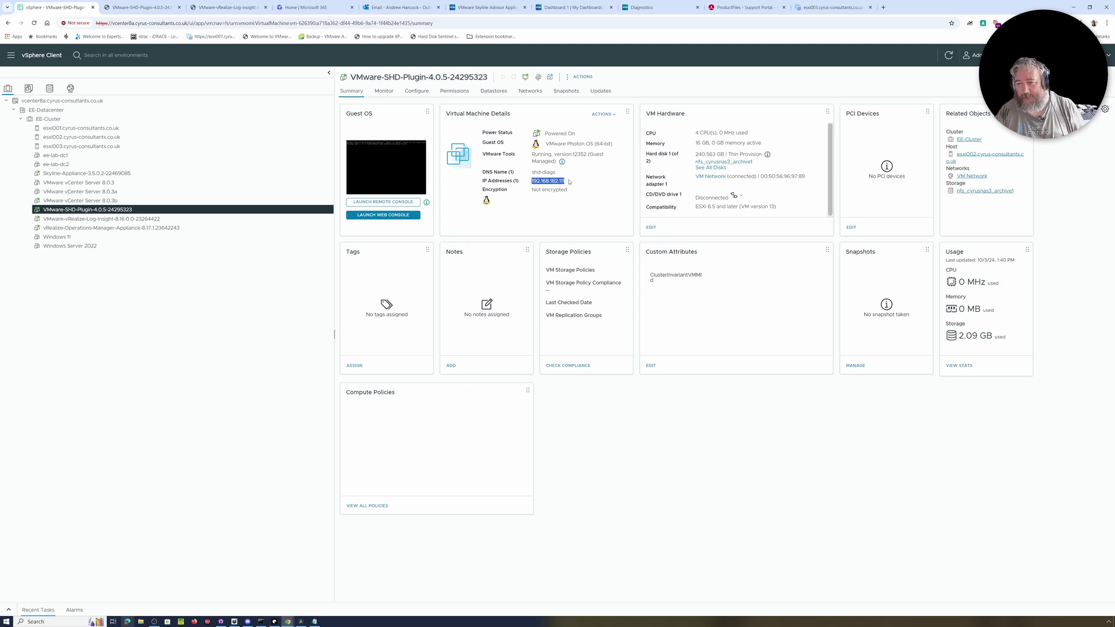
{"action": "right_click", "coordinate": [545, 180]}
{"action": "left_click", "coordinate": [561, 188]}
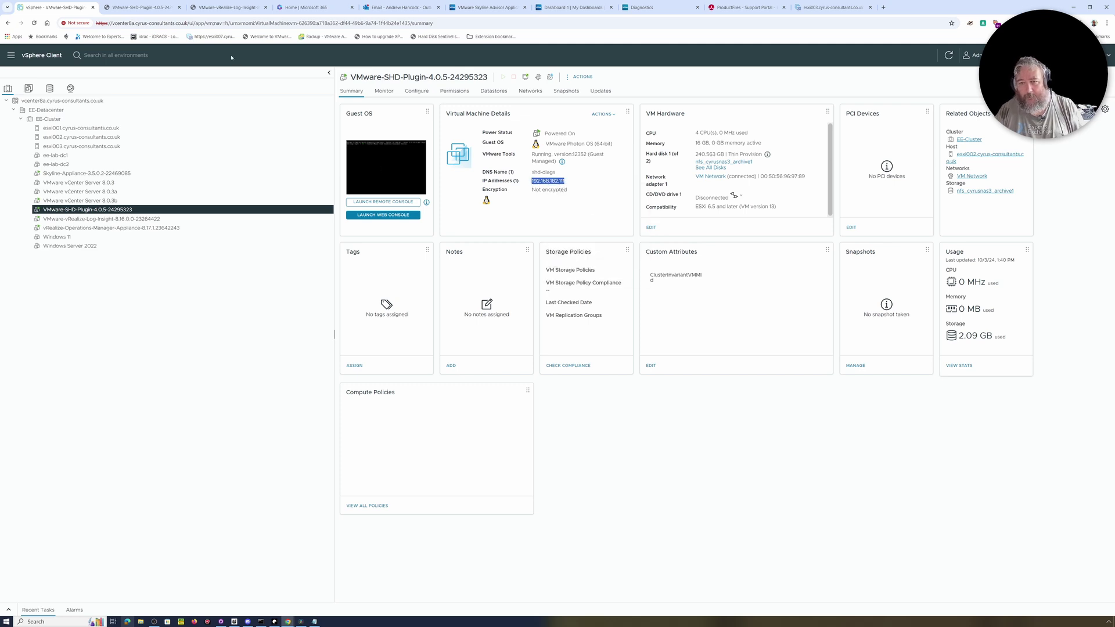
Return to the appliance web console and bring up a fresh login prompt.
{"action": "left_click", "coordinate": [131, 7]}
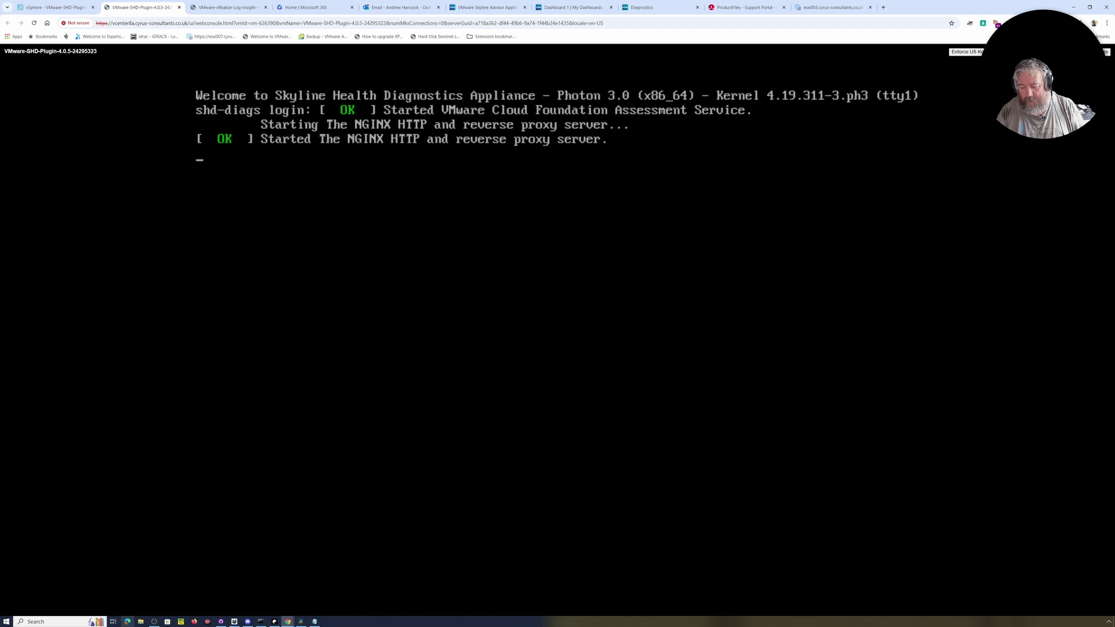
{"action": "key", "text": "Return"}
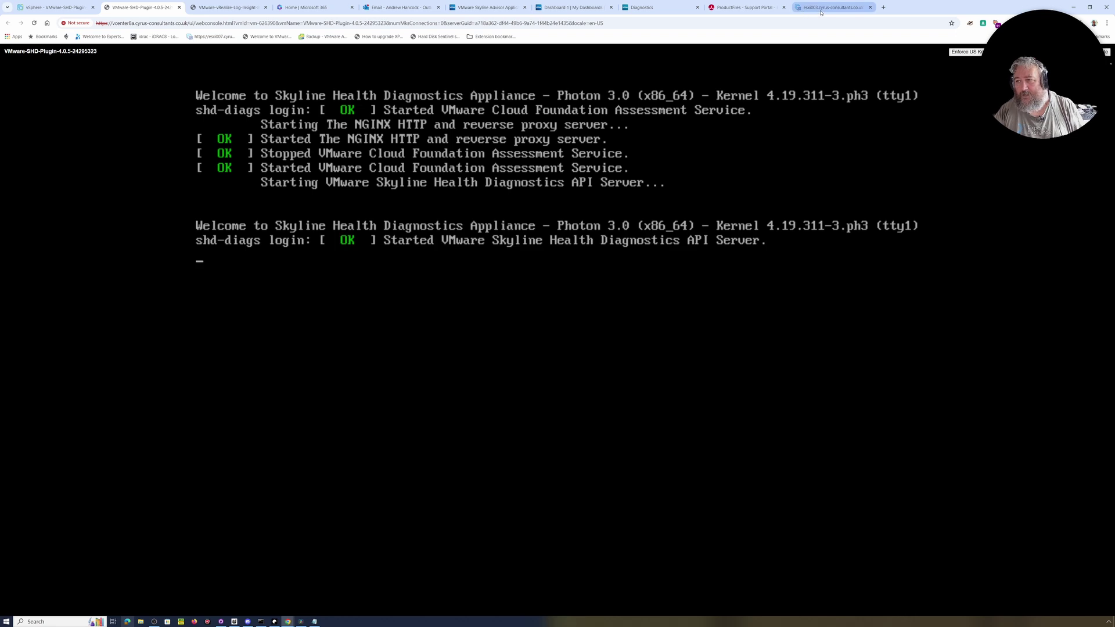
{"action": "key", "text": "Return"}
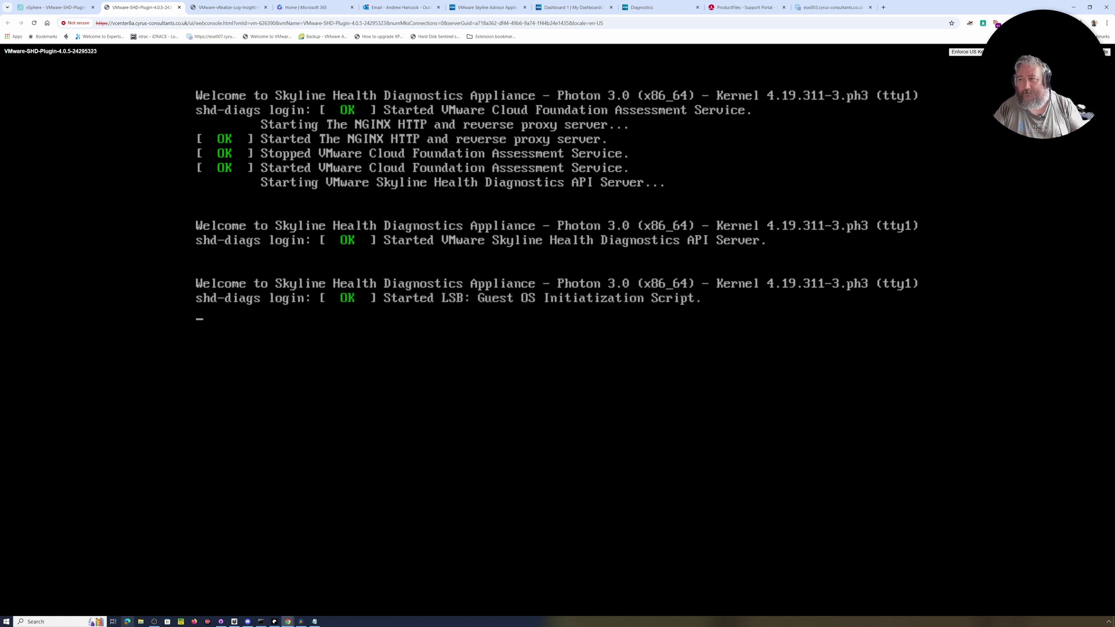
{"action": "left_click", "coordinate": [263, 622]}
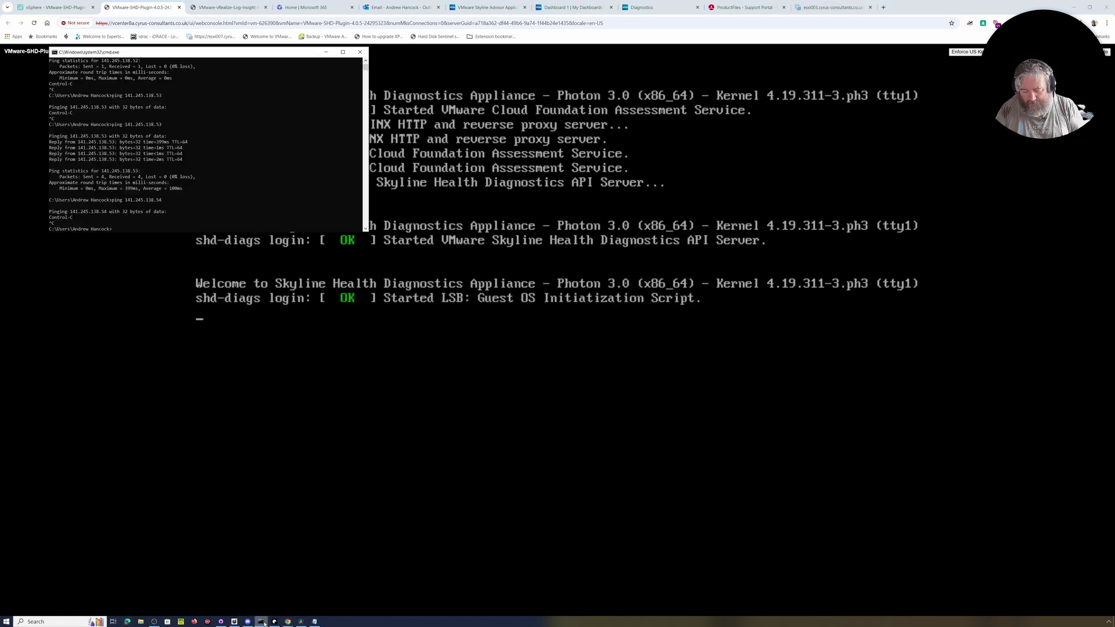
Ping 192.168.182.111 from Command Prompt, then open a new Chrome tab.
{"action": "key", "text": "ctrl+v"}
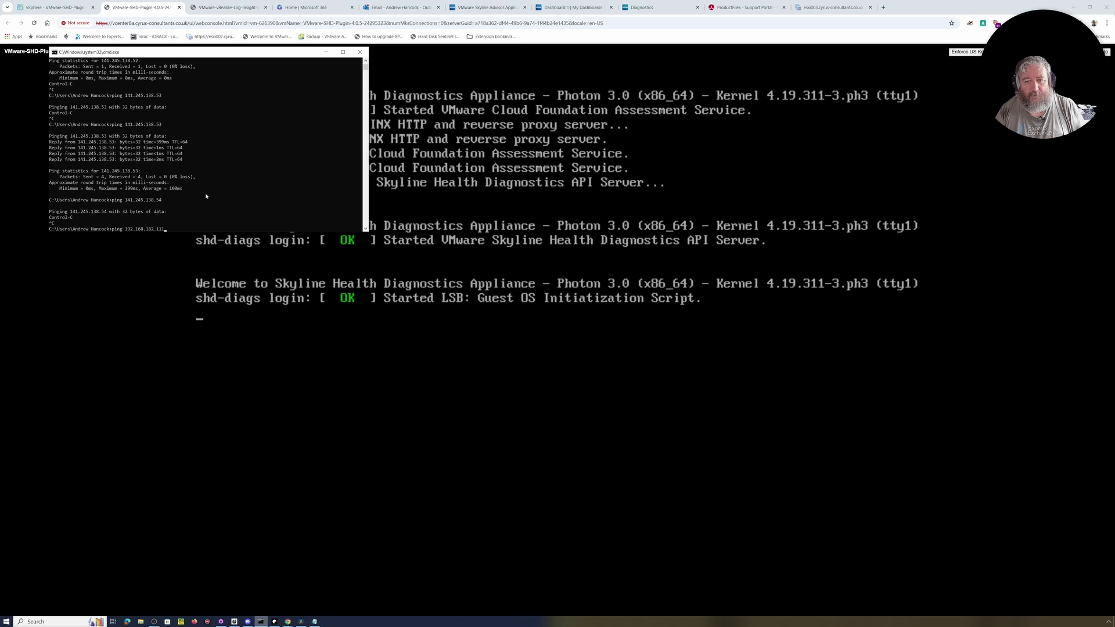
{"action": "key", "text": "Return"}
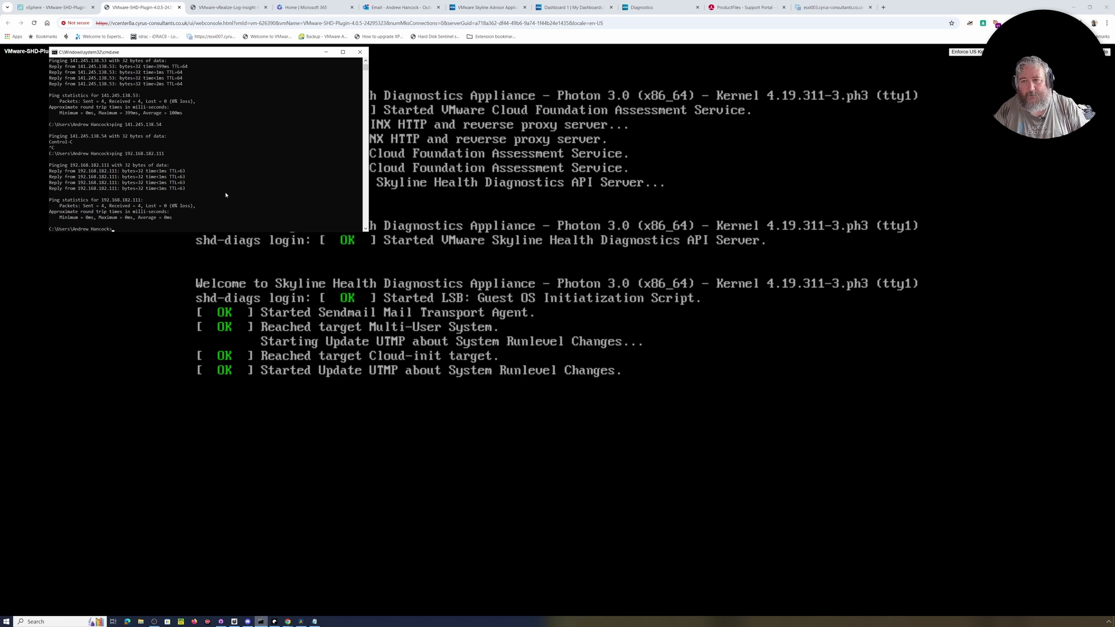
{"action": "left_click", "coordinate": [881, 7]}
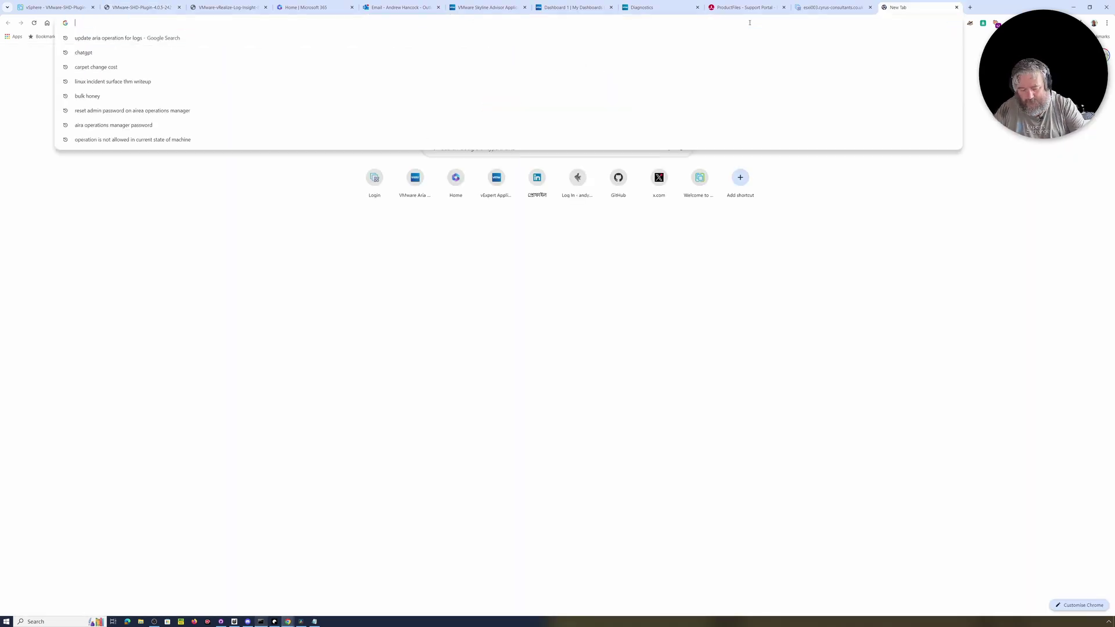
Load 192.168.182.111 in the new tab while checking the appliance console's boot progress.
{"action": "key", "text": "ctrl+v"}
{"action": "left_click", "coordinate": [145, 7]}
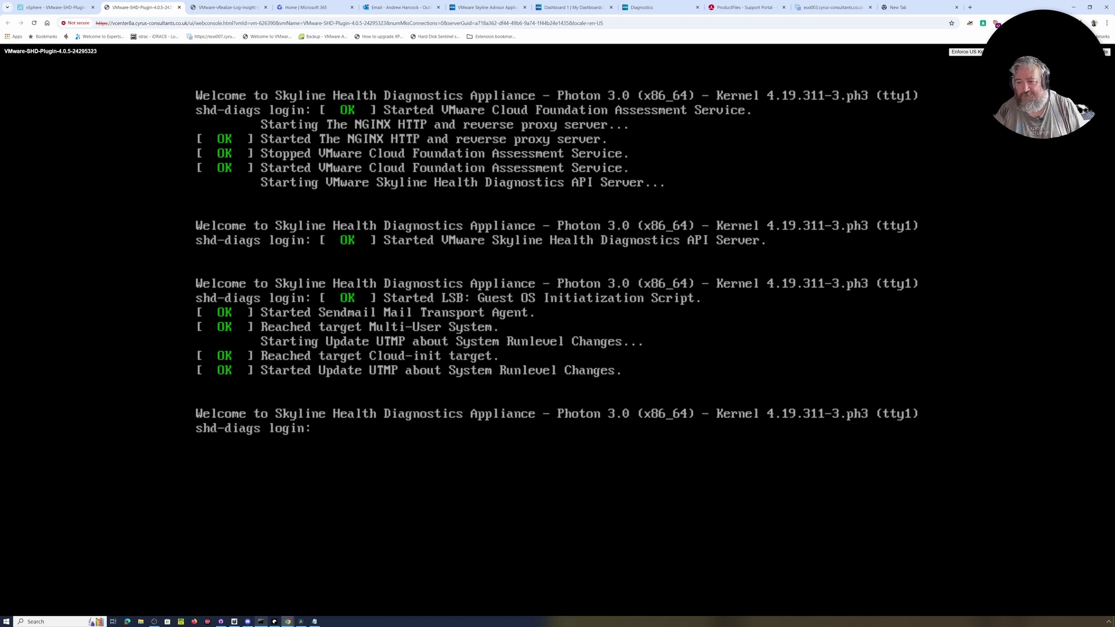
{"action": "left_click", "coordinate": [903, 11]}
{"action": "key", "text": "Return"}
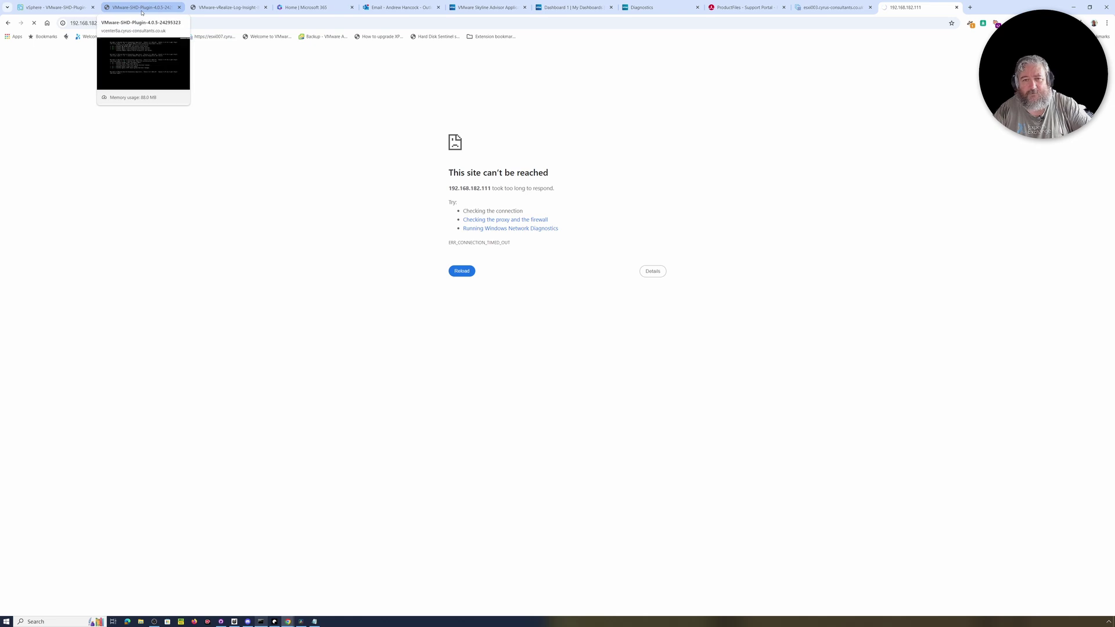
{"action": "left_click", "coordinate": [141, 13]}
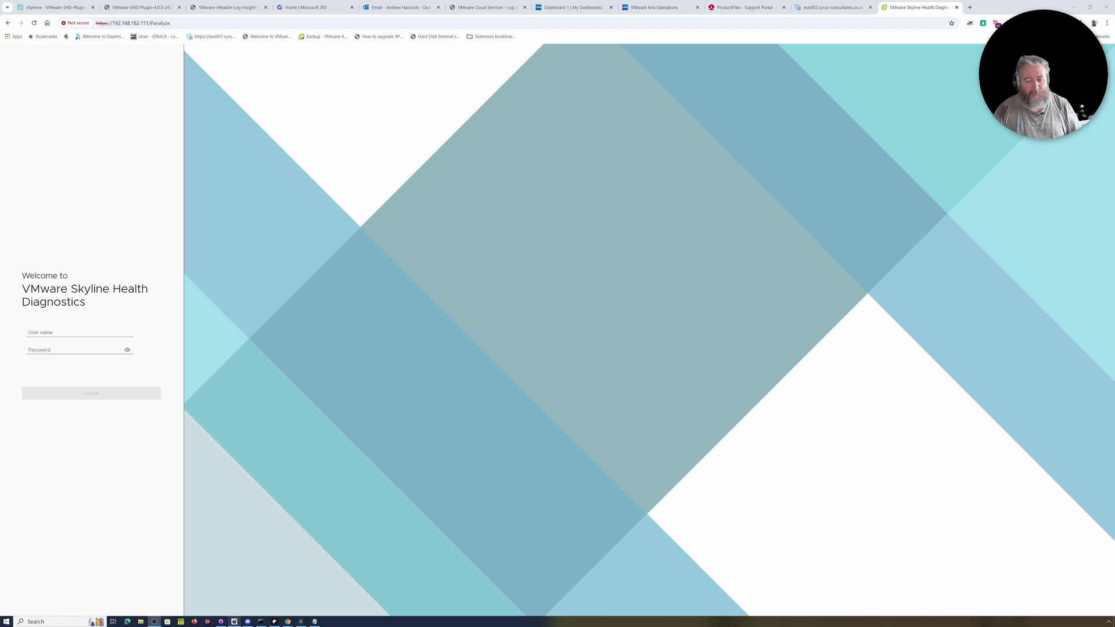
Log in to Skyline Health Diagnostics as shd-admin with the account password.
{"action": "left_click", "coordinate": [62, 332]}
{"action": "type", "text": "shd"}
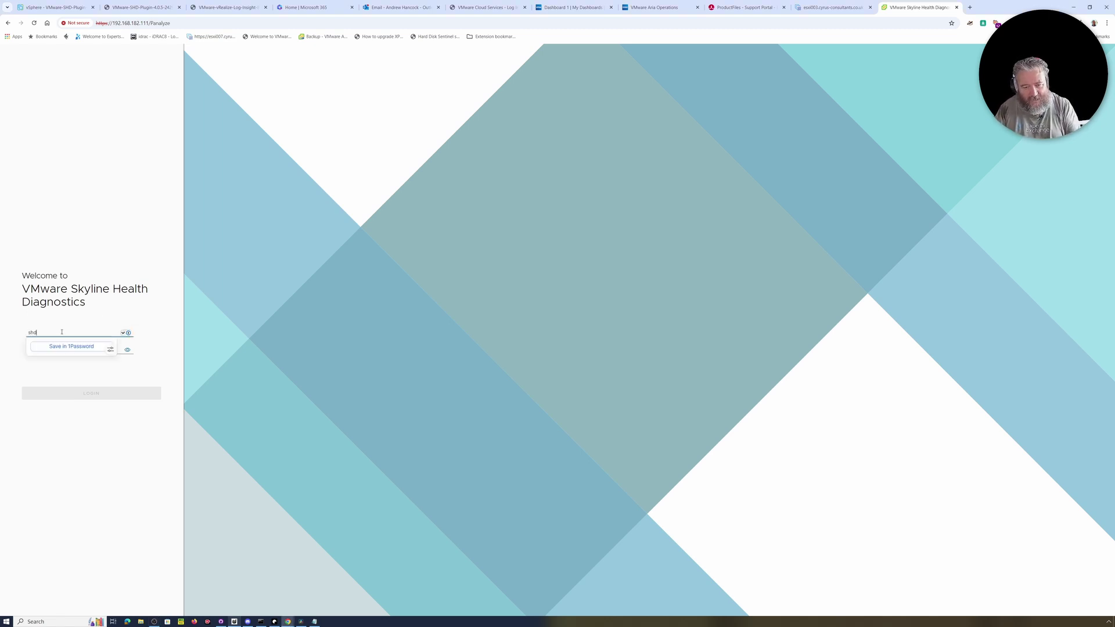
{"action": "type", "text": "-admin"}
{"action": "key", "text": "Tab"}
{"action": "type", "text": "*"}
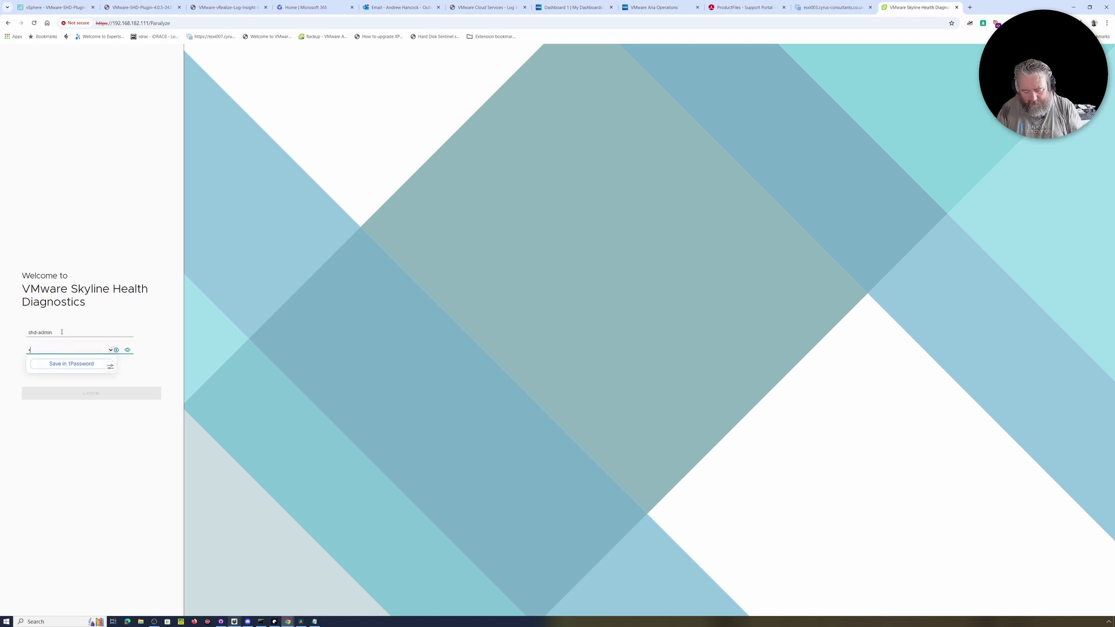
{"action": "type", "text": "********"}
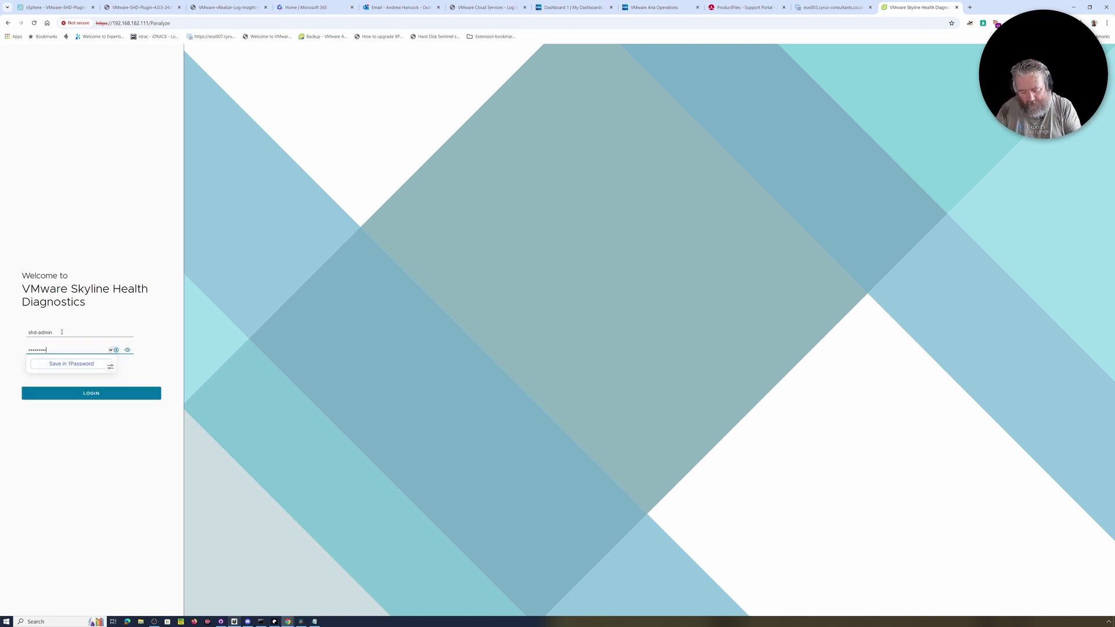
{"action": "left_click", "coordinate": [85, 394]}
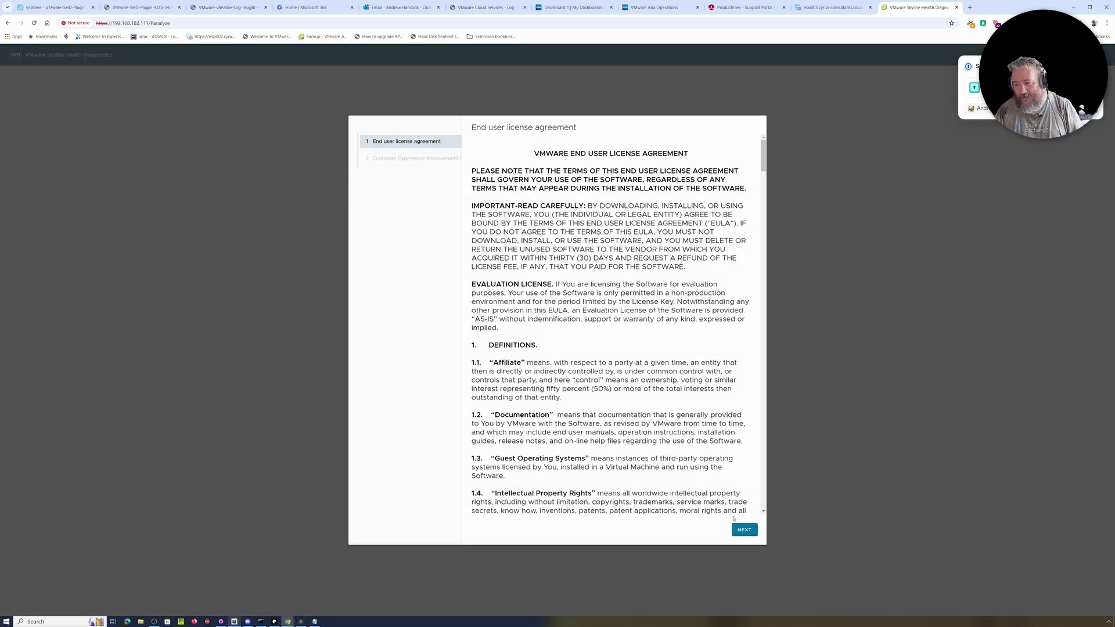
Scroll through and accept the EULA, then finish the first-run setup wizard.
{"action": "scroll", "coordinate": [648, 354], "scroll_direction": "down", "scroll_amount": 15}
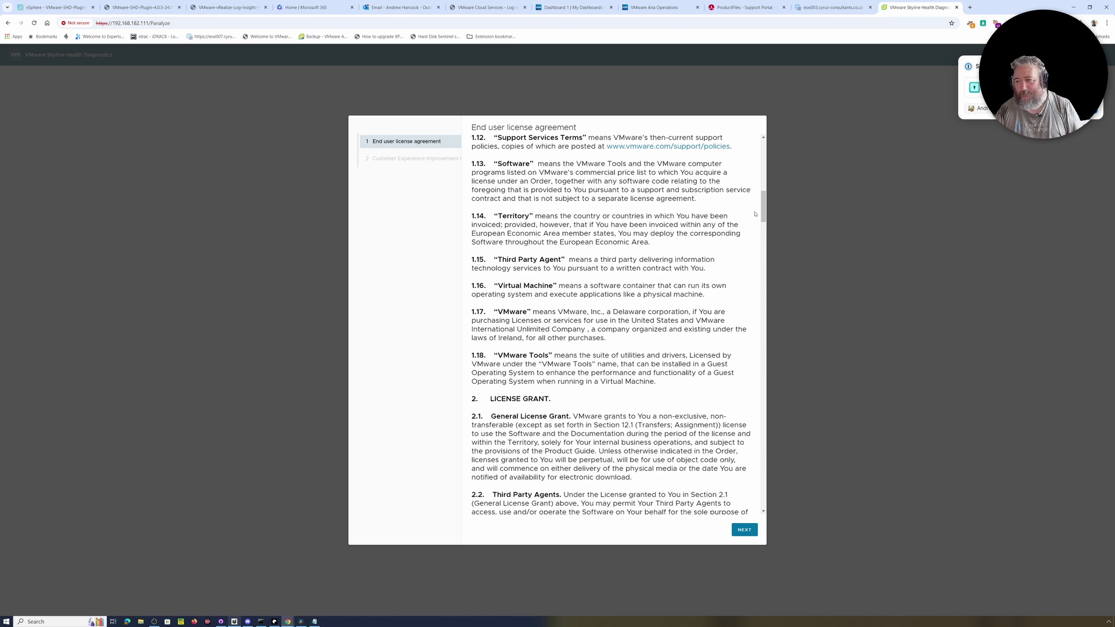
{"action": "left_click_drag", "start_coordinate": [763, 213], "coordinate": [777, 508]}
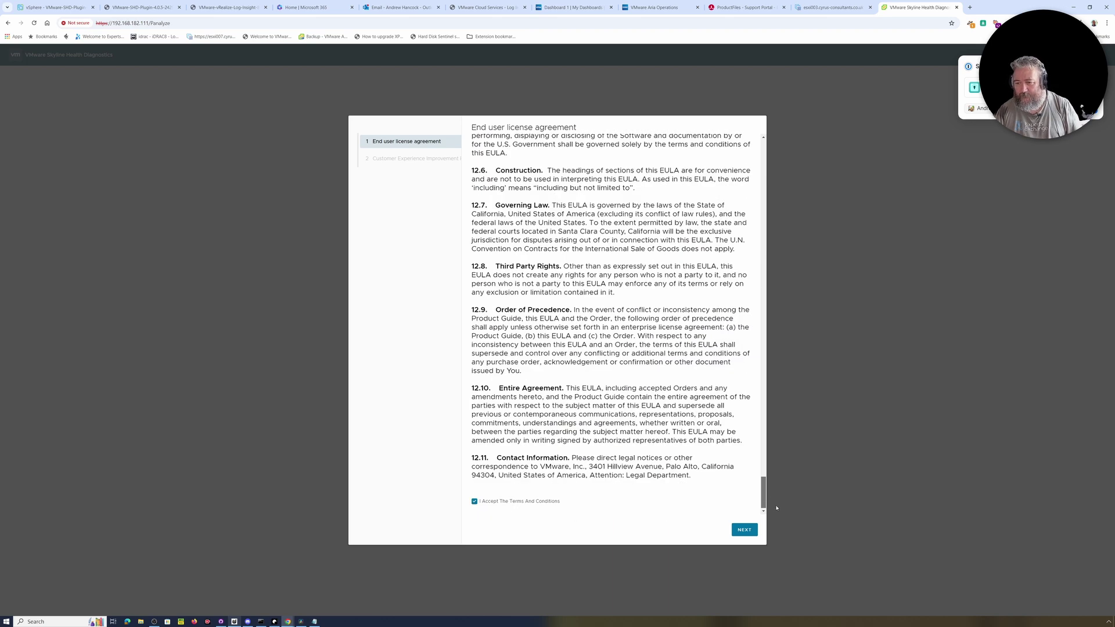
{"action": "scroll", "coordinate": [604, 275], "scroll_direction": "up", "scroll_amount": 3}
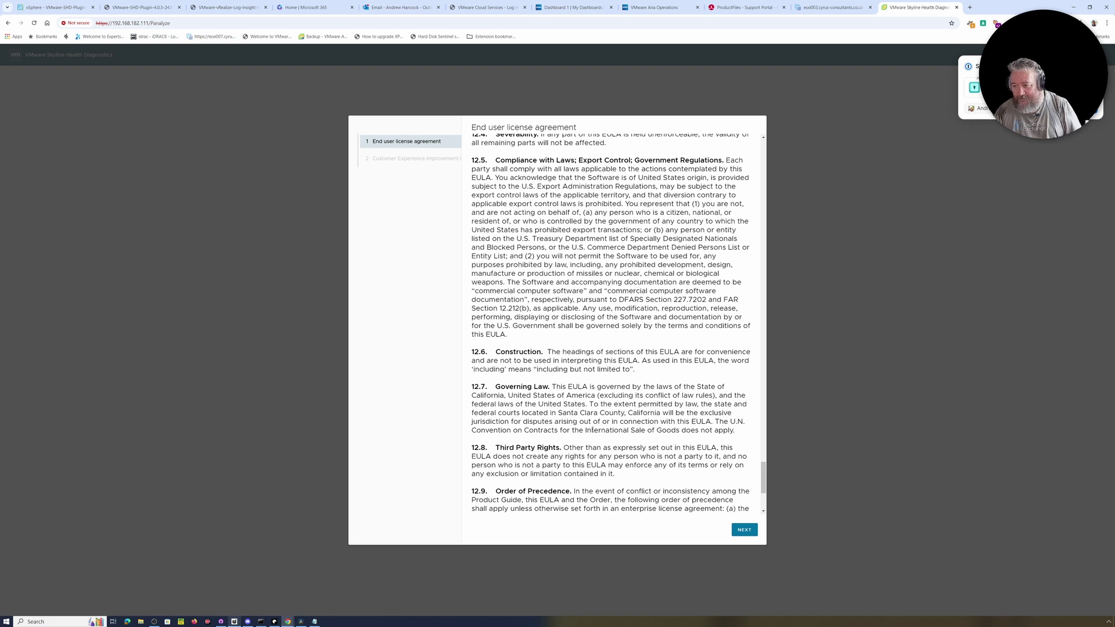
{"action": "scroll", "coordinate": [592, 429], "scroll_direction": "up", "scroll_amount": 2}
{"action": "scroll", "coordinate": [592, 328], "scroll_direction": "up", "scroll_amount": 2}
{"action": "scroll", "coordinate": [592, 325], "scroll_direction": "down", "scroll_amount": 3}
{"action": "left_click", "coordinate": [740, 530]}
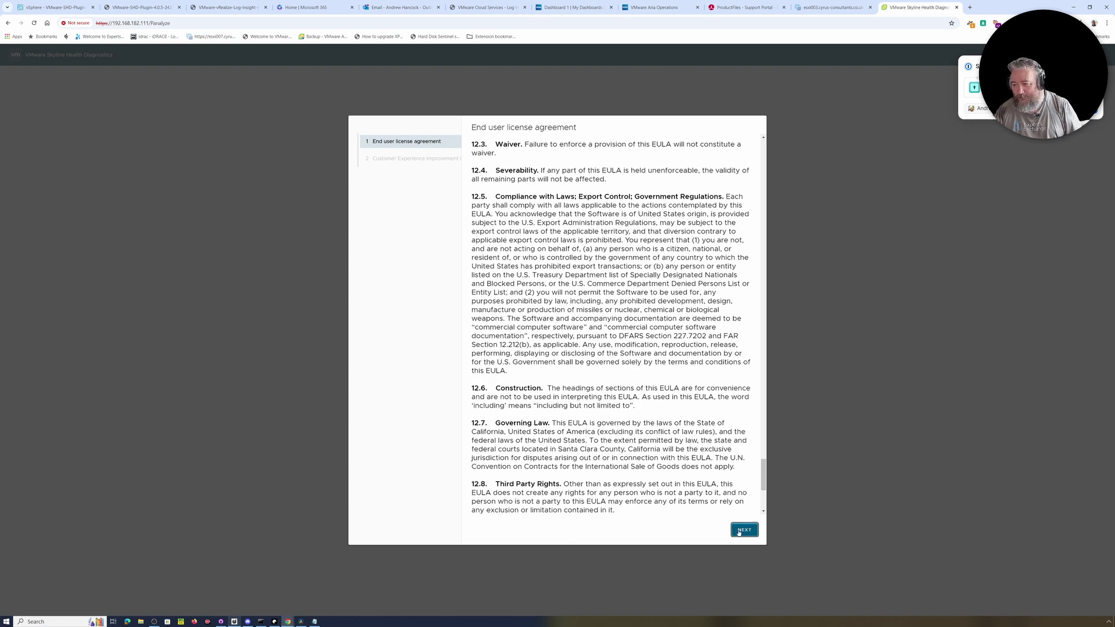
{"action": "left_click", "coordinate": [740, 530]}
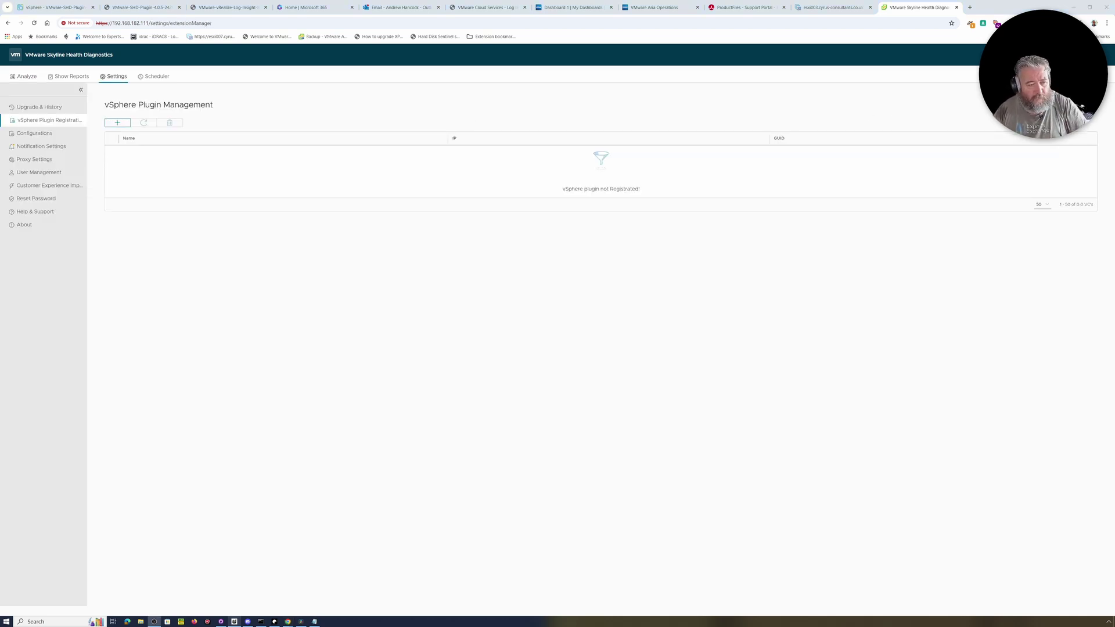
{"action": "left_click", "coordinate": [117, 123]}
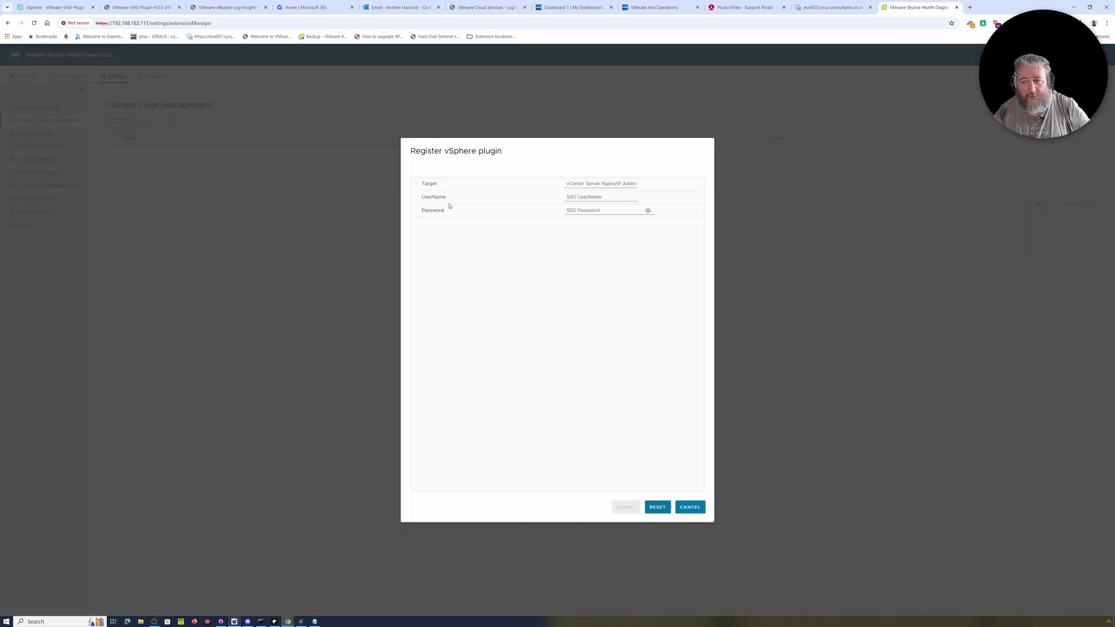
{"action": "left_click", "coordinate": [616, 184]}
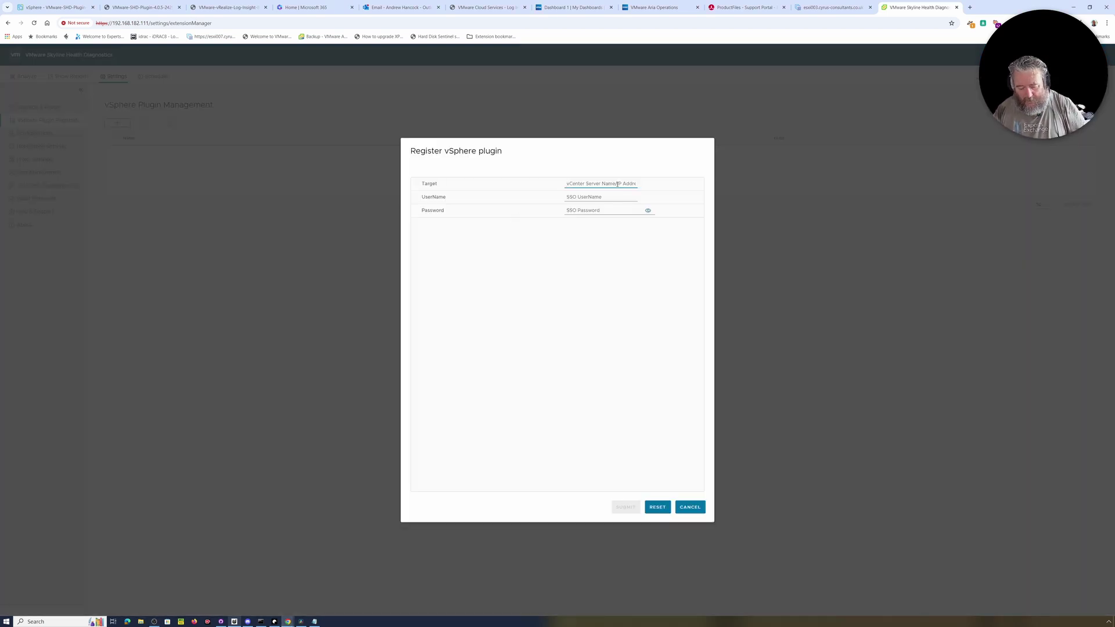
{"action": "type", "text": "vcent"}
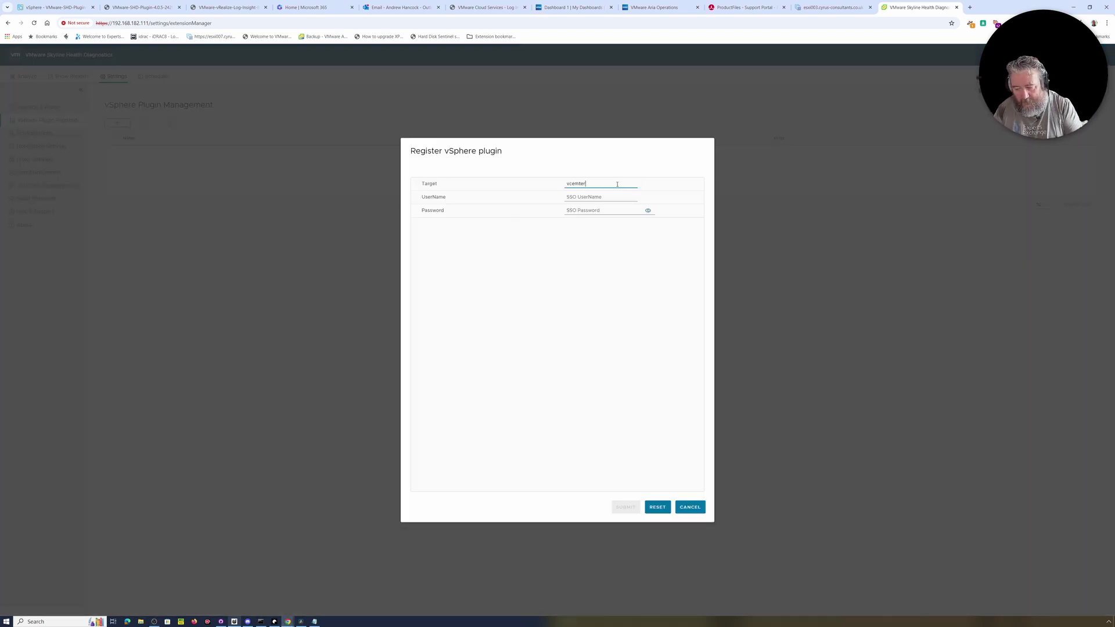
{"action": "type", "text": "er8a.cyrus-consultants.co.uk"}
{"action": "key", "text": "Tab"}
{"action": "type", "text": "Ad"}
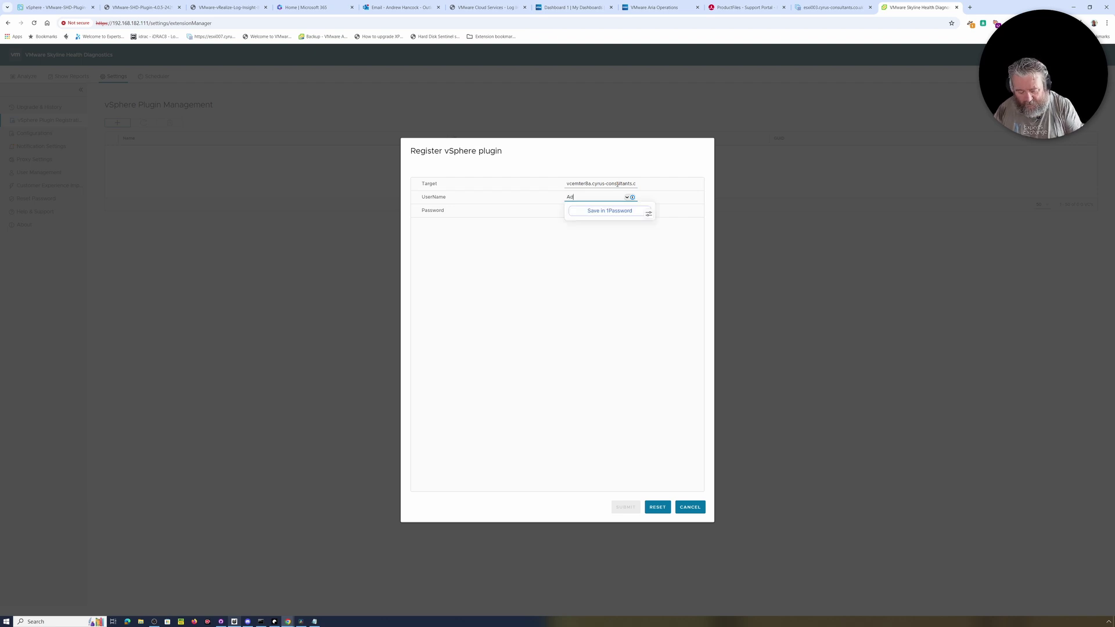
{"action": "type", "text": "ministrator@"}
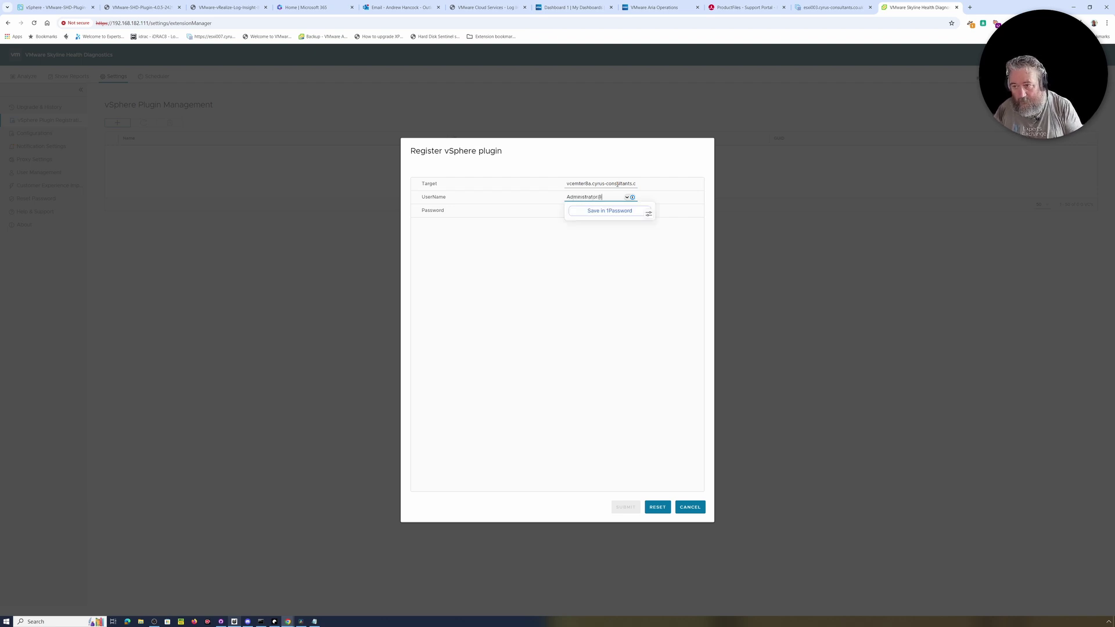
{"action": "type", "text": "vsphe"}
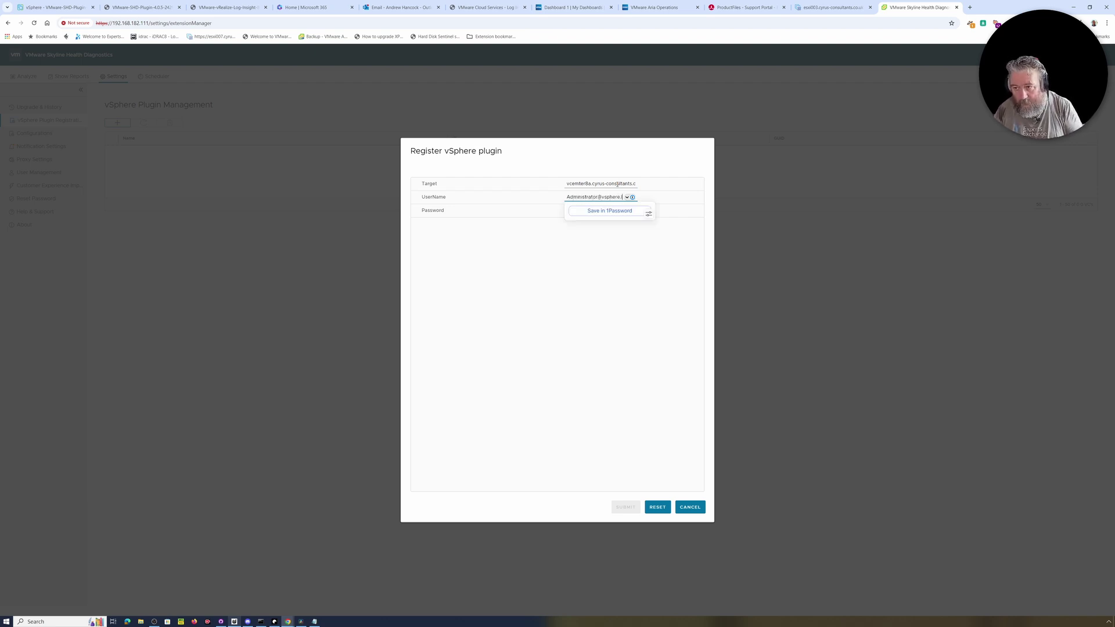
{"action": "type", "text": "re.local"}
{"action": "key", "text": "Tab"}
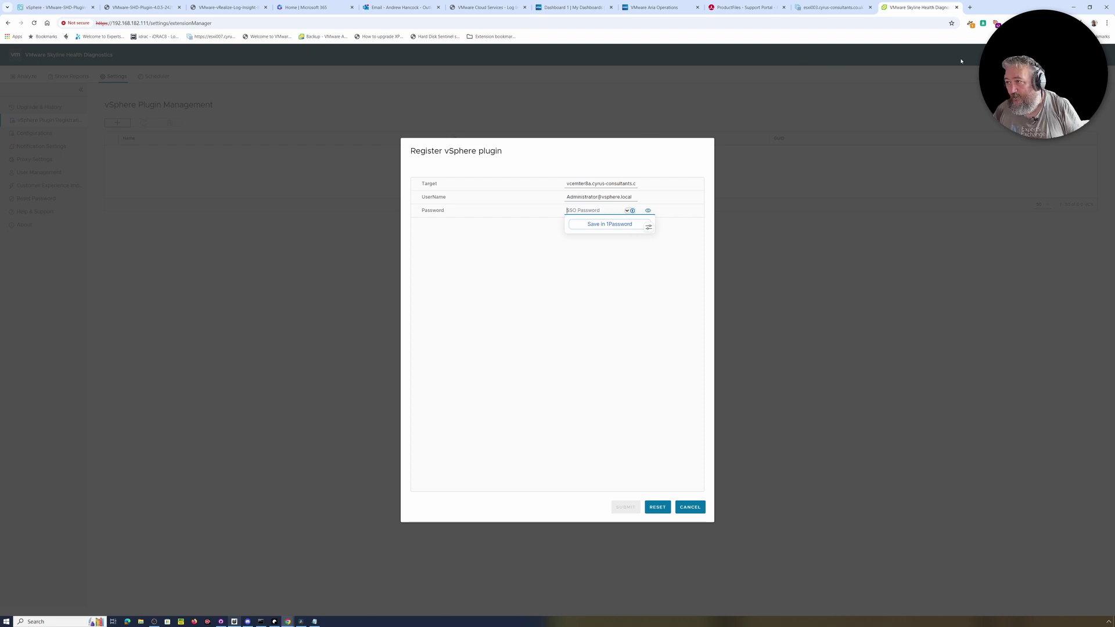
Paste the vCenter8a password copied from 1Password and submit the registration.
{"action": "left_click", "coordinate": [1034, 23]}
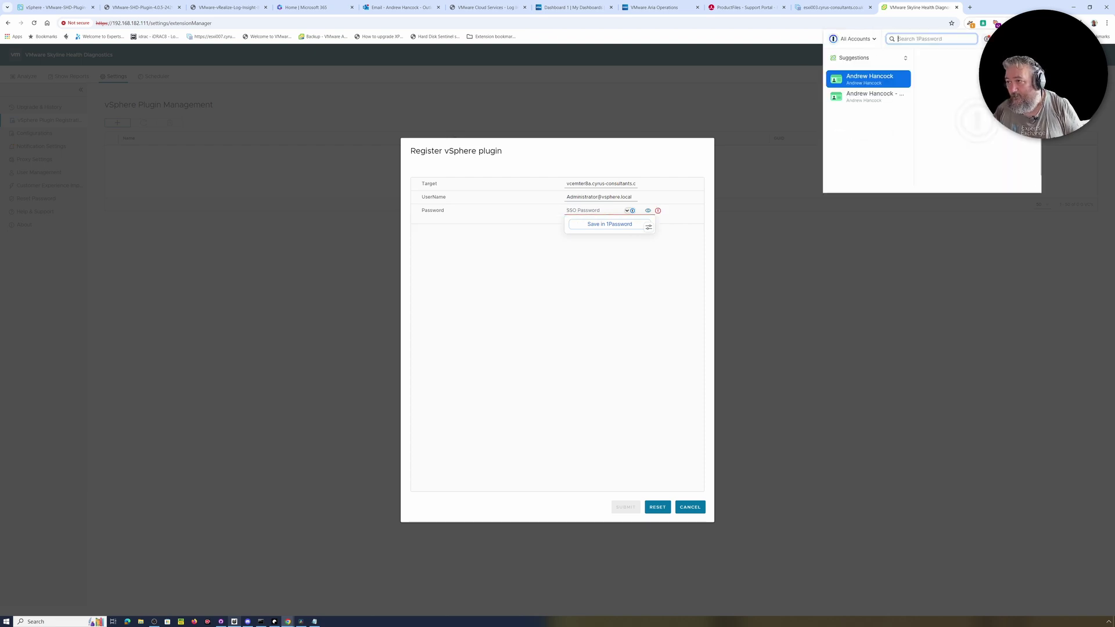
{"action": "type", "text": "ad"}
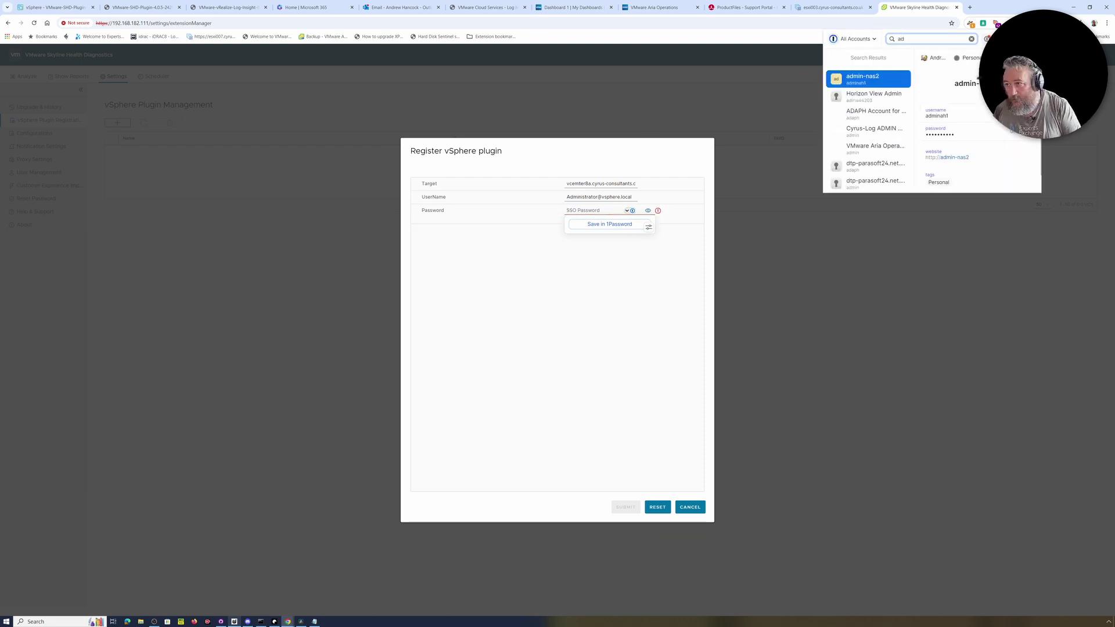
{"action": "type", "text": "m"}
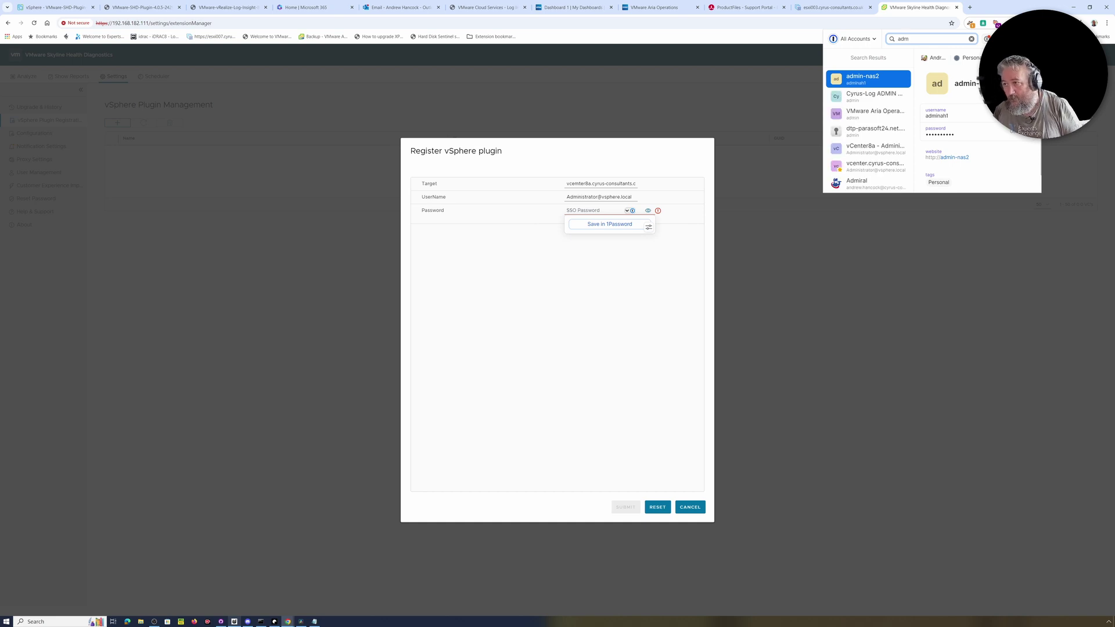
{"action": "left_click", "coordinate": [863, 155]}
{"action": "key", "text": "ctrl+shift+c"}
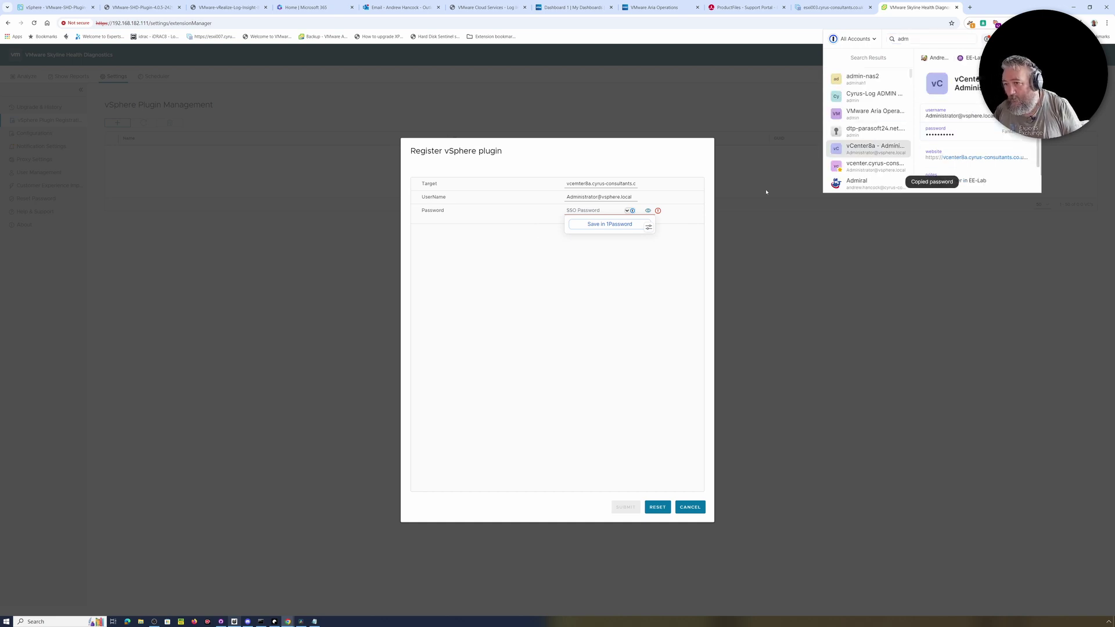
{"action": "left_click", "coordinate": [604, 211]}
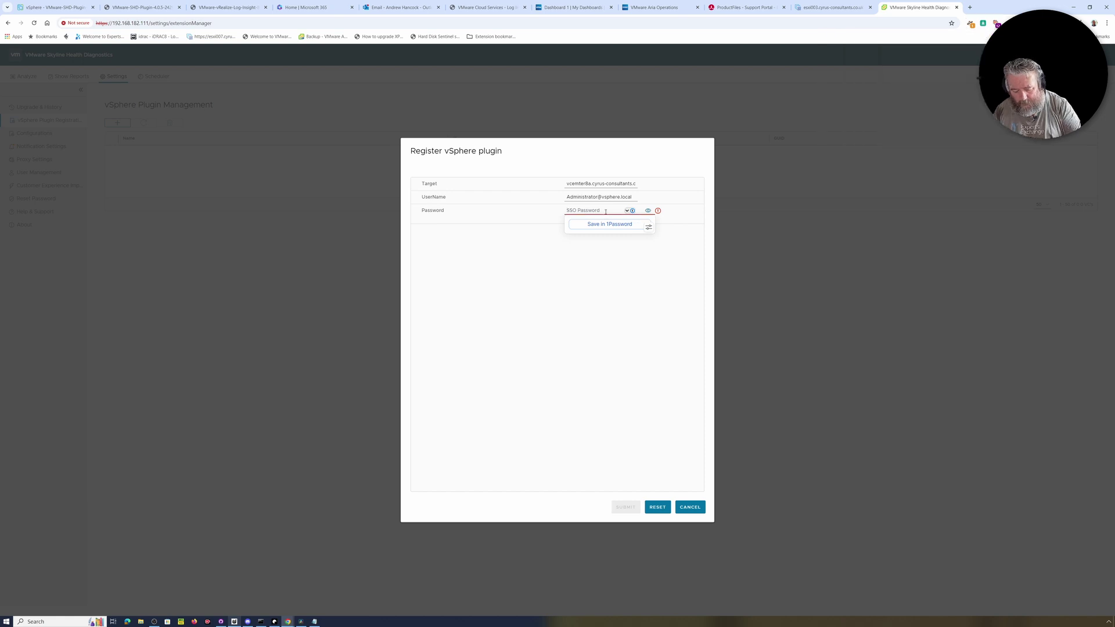
{"action": "key", "text": "ctrl+v"}
{"action": "left_click", "coordinate": [632, 508]}
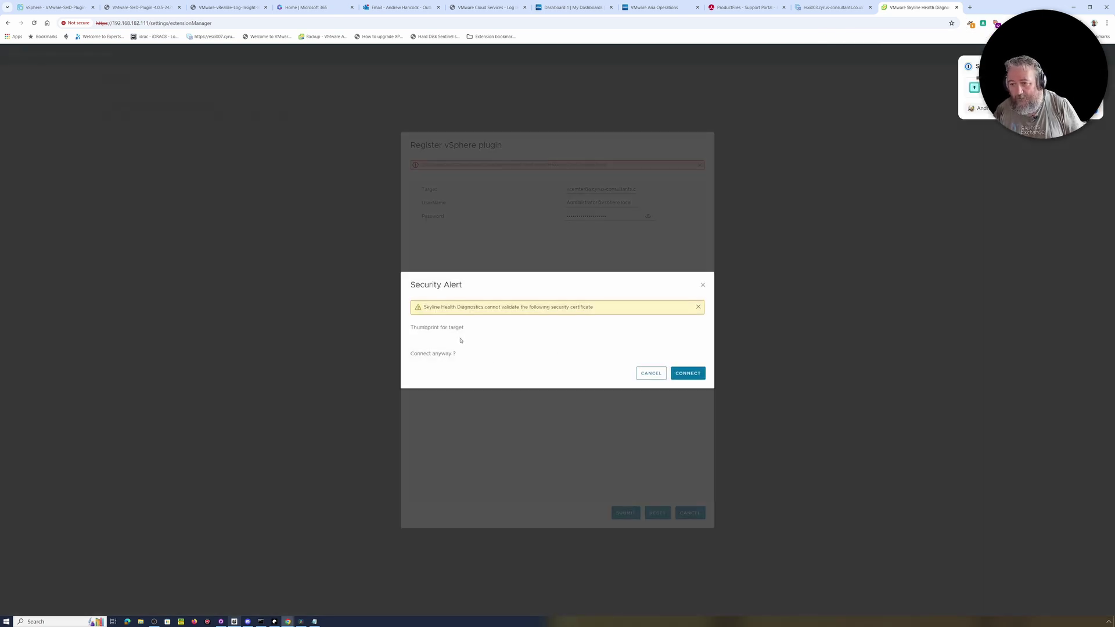
Cancel the certificate Security Alert and dismiss the SSL connection failure message.
{"action": "left_click", "coordinate": [689, 375]}
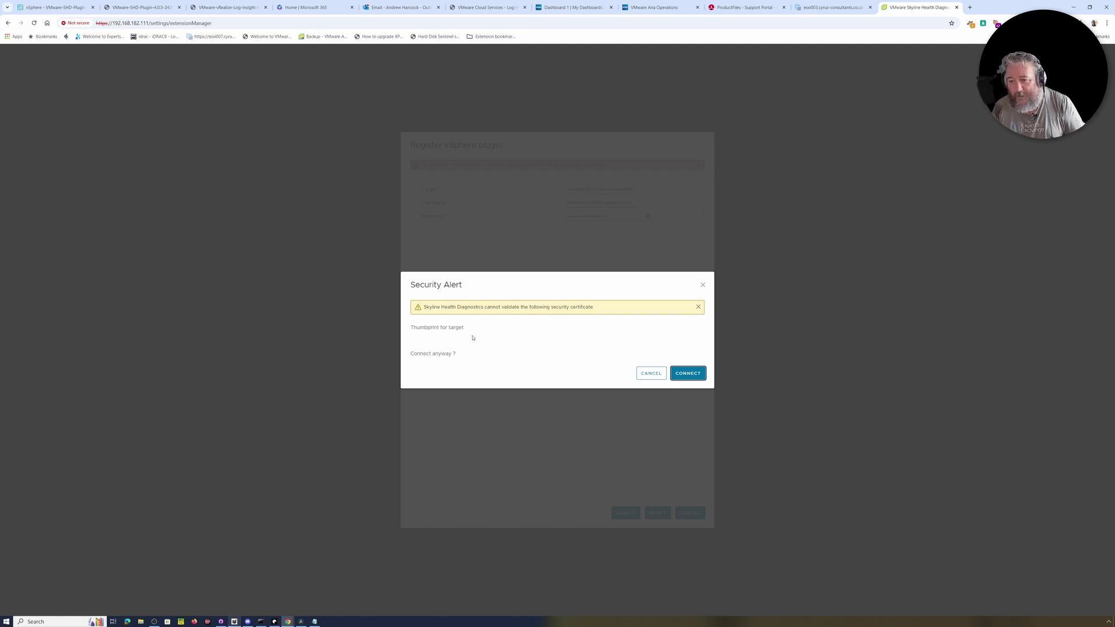
{"action": "left_click", "coordinate": [698, 307]}
{"action": "left_click", "coordinate": [684, 370]}
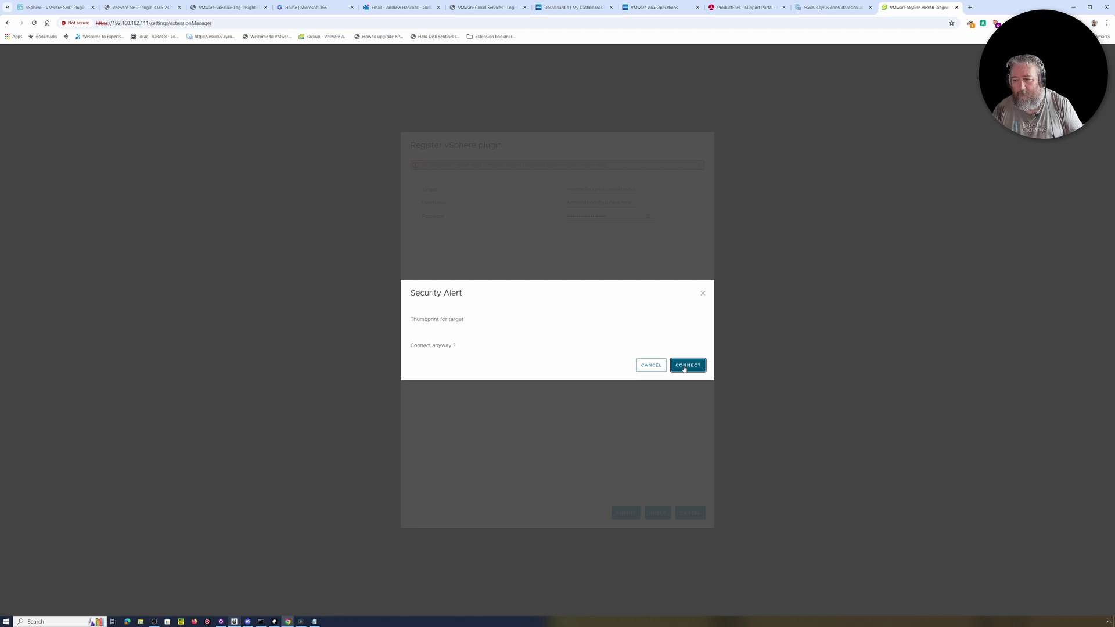
{"action": "left_click", "coordinate": [641, 368]}
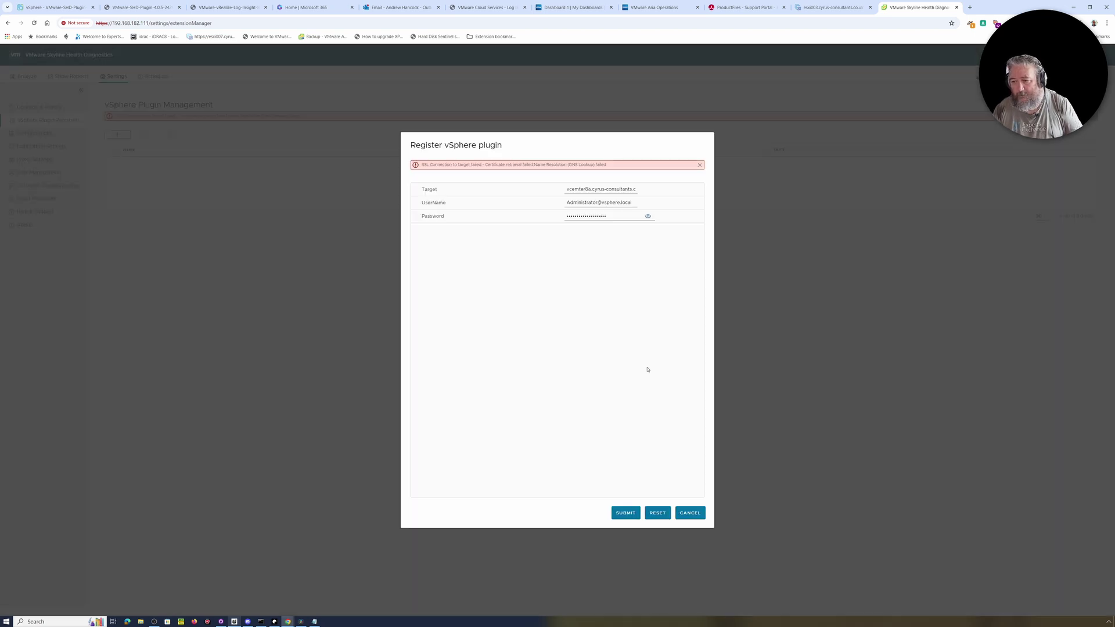
{"action": "left_click", "coordinate": [699, 165]}
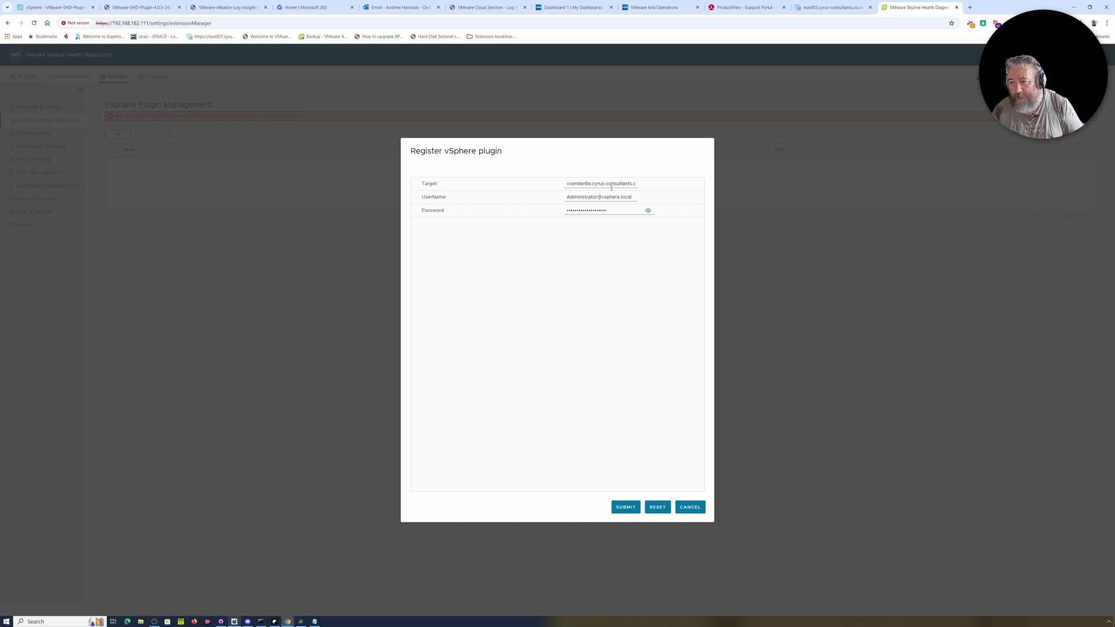
Correct the target hostname to vcenter8a.cyrus-consultants.co.uk and resubmit the plugin registration.
{"action": "left_click", "coordinate": [576, 184]}
{"action": "type", "text": "n"}
{"action": "key", "text": "Right"}
{"action": "key", "text": "Right"}
{"action": "key", "text": "Right"}
{"action": "key", "text": "Right"}
{"action": "key", "text": "Right"}
{"action": "key", "text": "Right"}
{"action": "key", "text": "Right"}
{"action": "key", "text": "Right"}
{"action": "key", "text": "Right"}
{"action": "key", "text": "Right"}
{"action": "key", "text": "Right"}
{"action": "key", "text": "Right"}
{"action": "key", "text": "Right"}
{"action": "key", "text": "Right"}
{"action": "key", "text": "Right"}
{"action": "key", "text": "Right"}
{"action": "key", "text": "Right"}
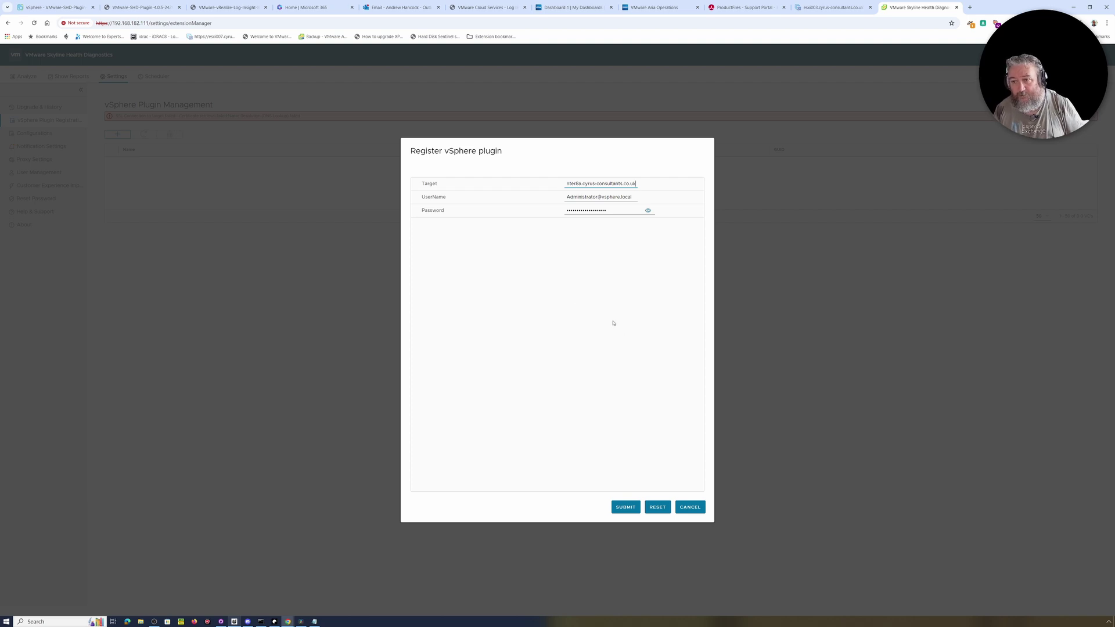
{"action": "left_click", "coordinate": [628, 508]}
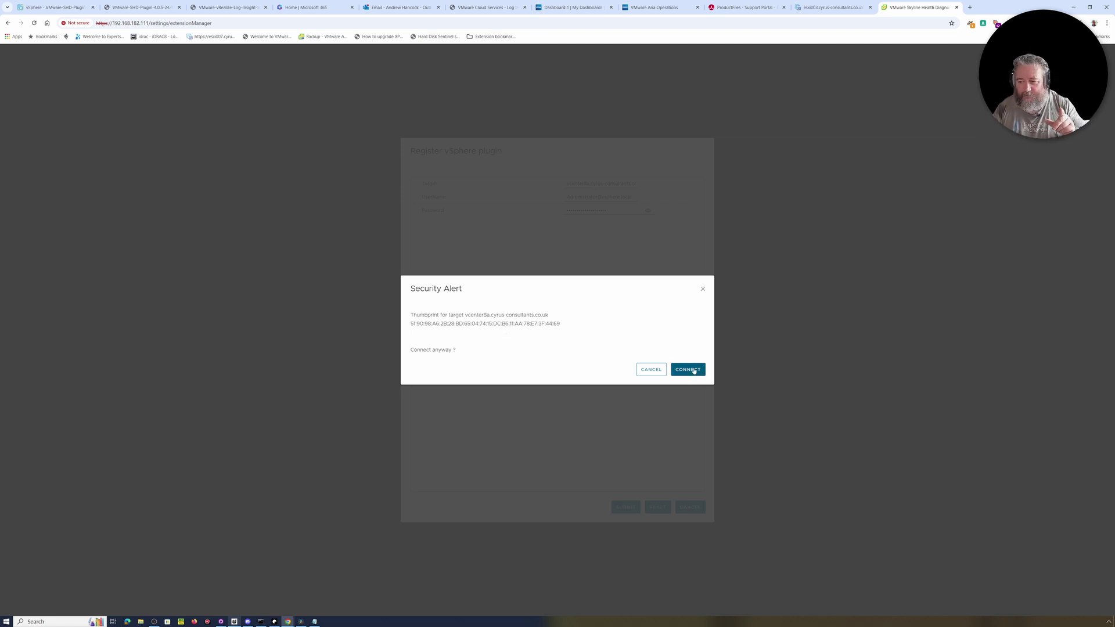
Accept the vcenter8a certificate thumbprint on the Security Alert to finish registering the plugin.
{"action": "left_click", "coordinate": [691, 370]}
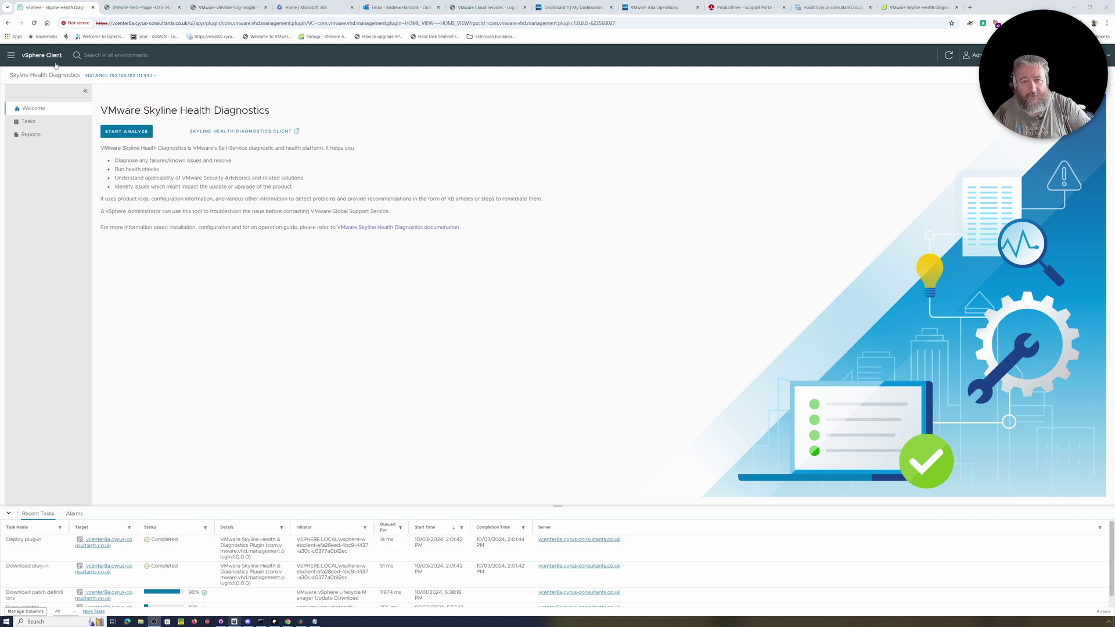
Go to Inventory Shortcuts, open Skyline Health Diagnostics and view its empty Tasks list.
{"action": "left_click", "coordinate": [11, 56]}
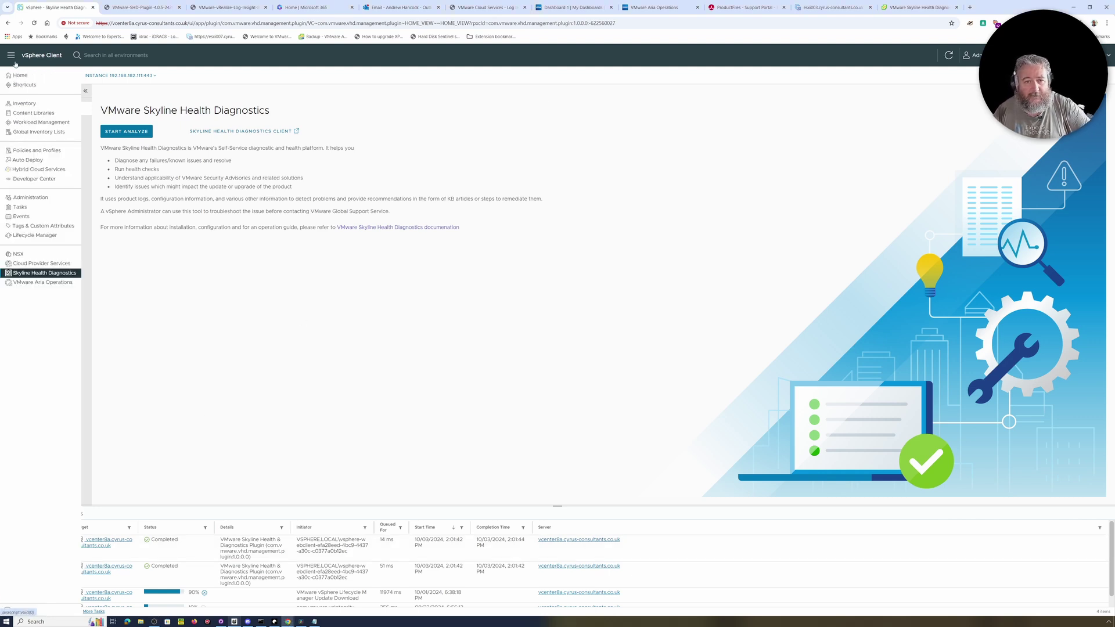
{"action": "left_click", "coordinate": [29, 105]}
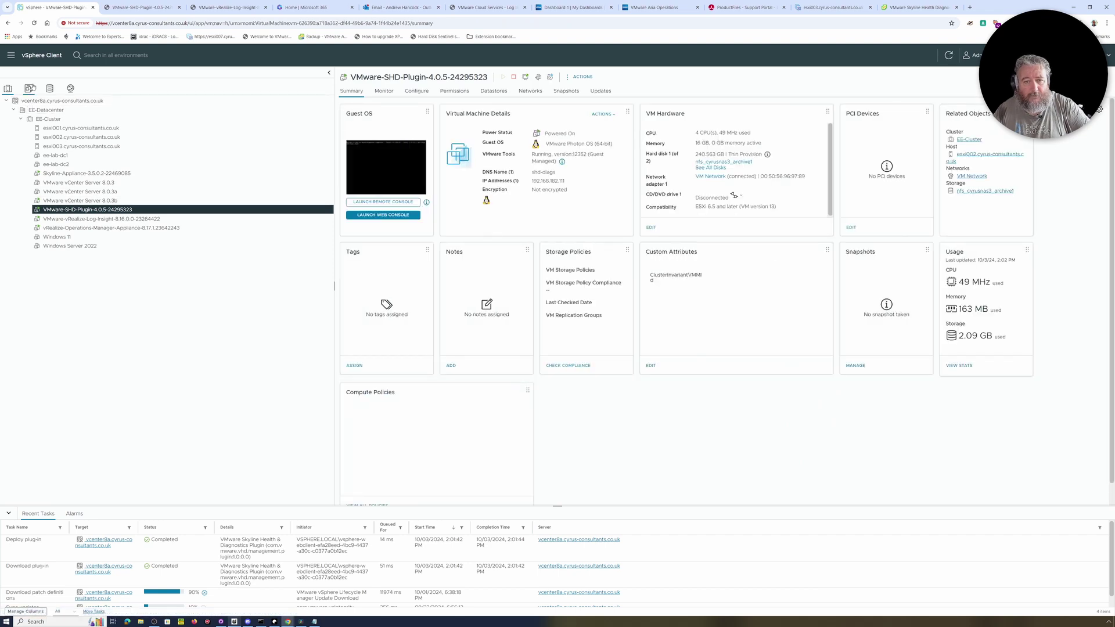
{"action": "left_click", "coordinate": [11, 57]}
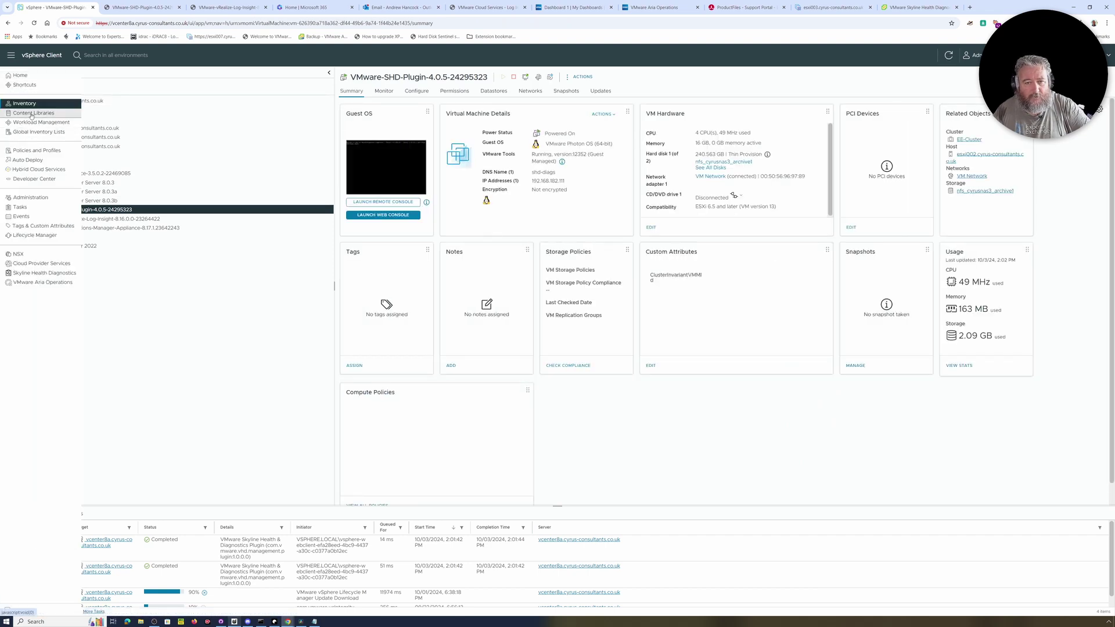
{"action": "left_click", "coordinate": [24, 84]}
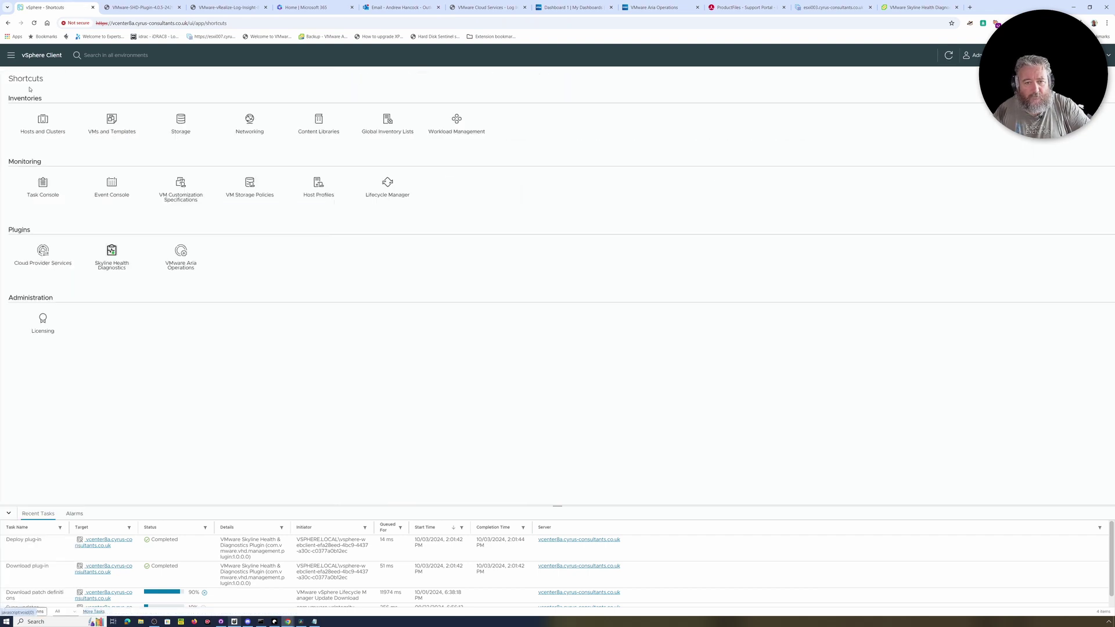
{"action": "left_click", "coordinate": [114, 270]}
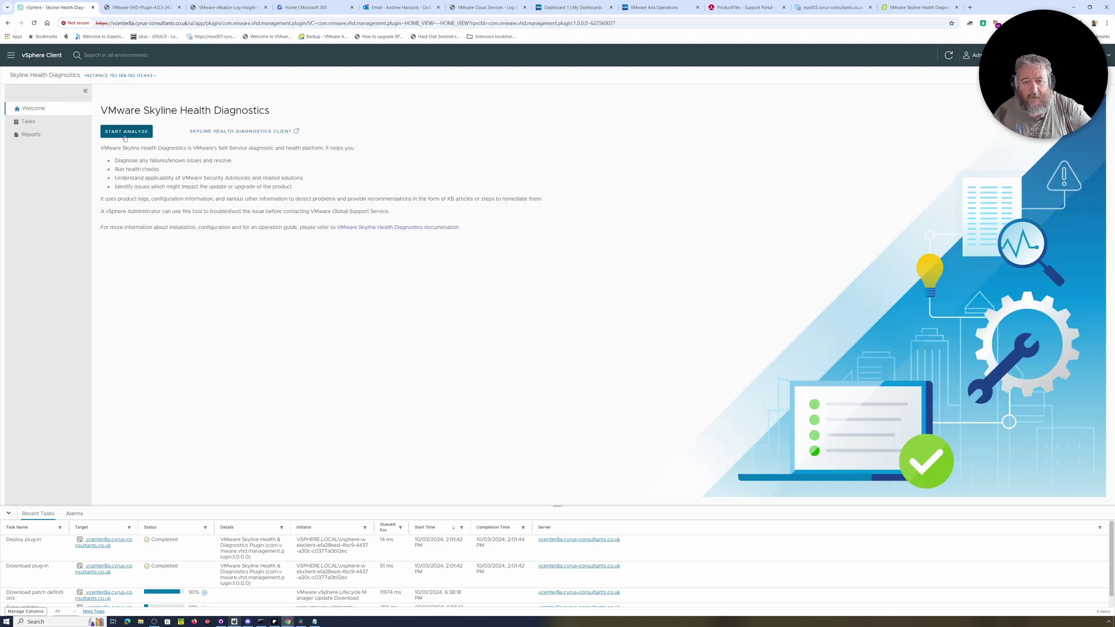
{"action": "left_click", "coordinate": [124, 133]}
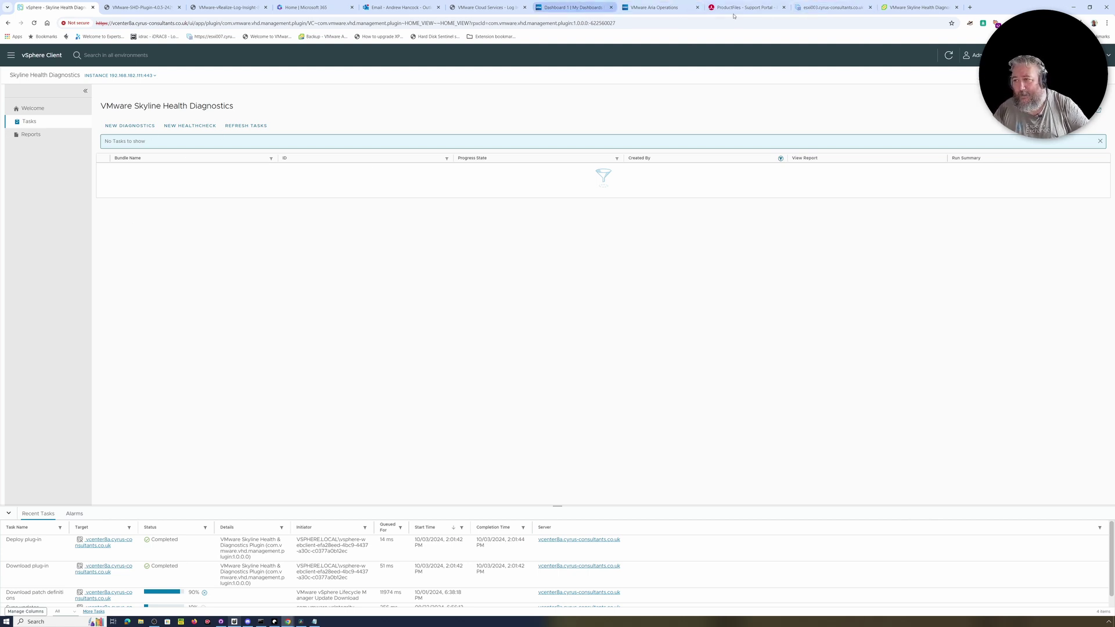
Check the appliance's plugin registration page, then return and start a new health check.
{"action": "left_click", "coordinate": [888, 8]}
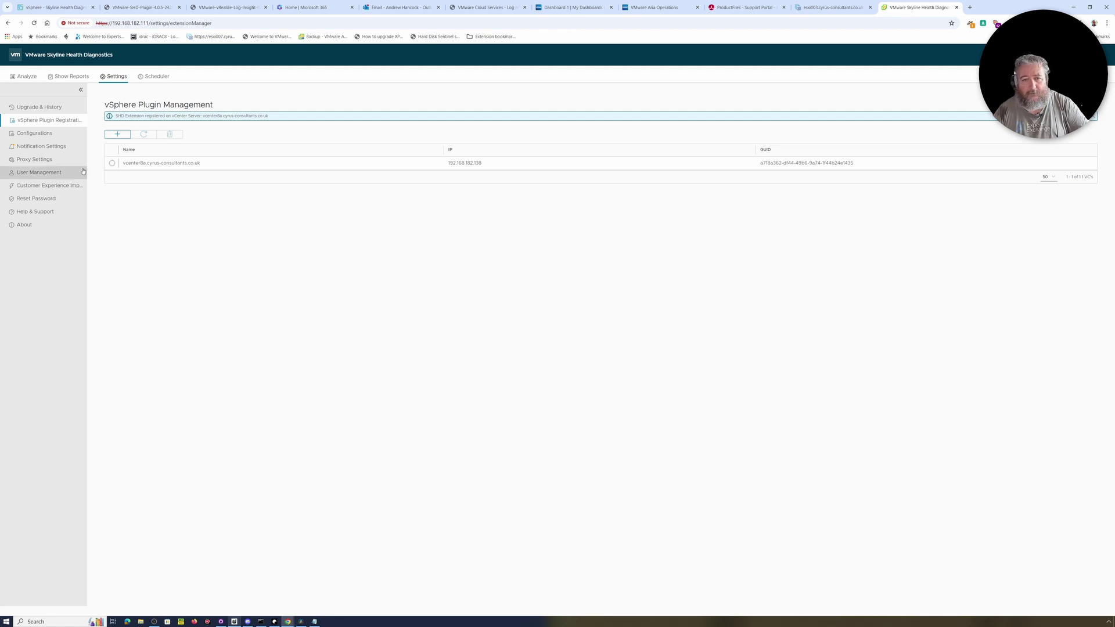
{"action": "left_click", "coordinate": [55, 7]}
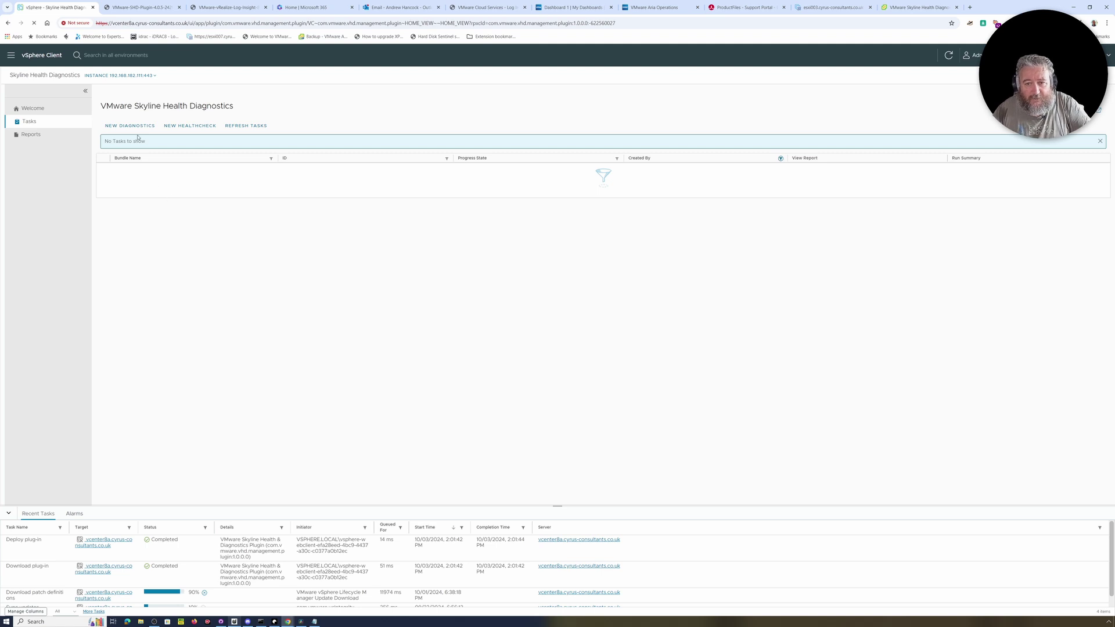
{"action": "left_click", "coordinate": [189, 126]}
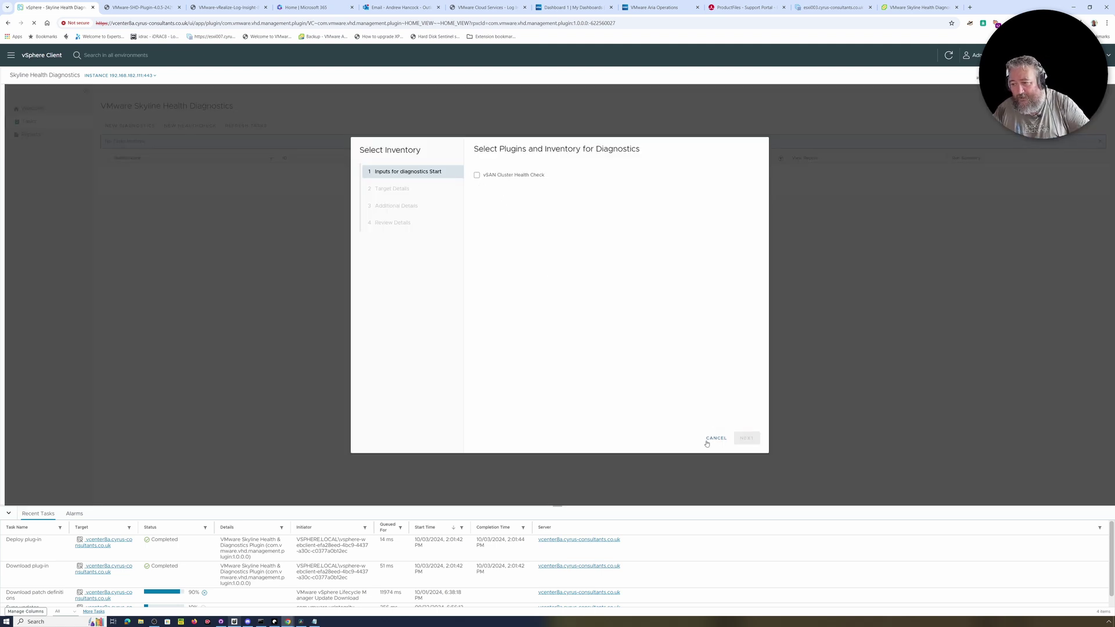
Choose vSAN Cluster Health Check and target vcenter8a with EE-Datacenter.
{"action": "left_click", "coordinate": [477, 175]}
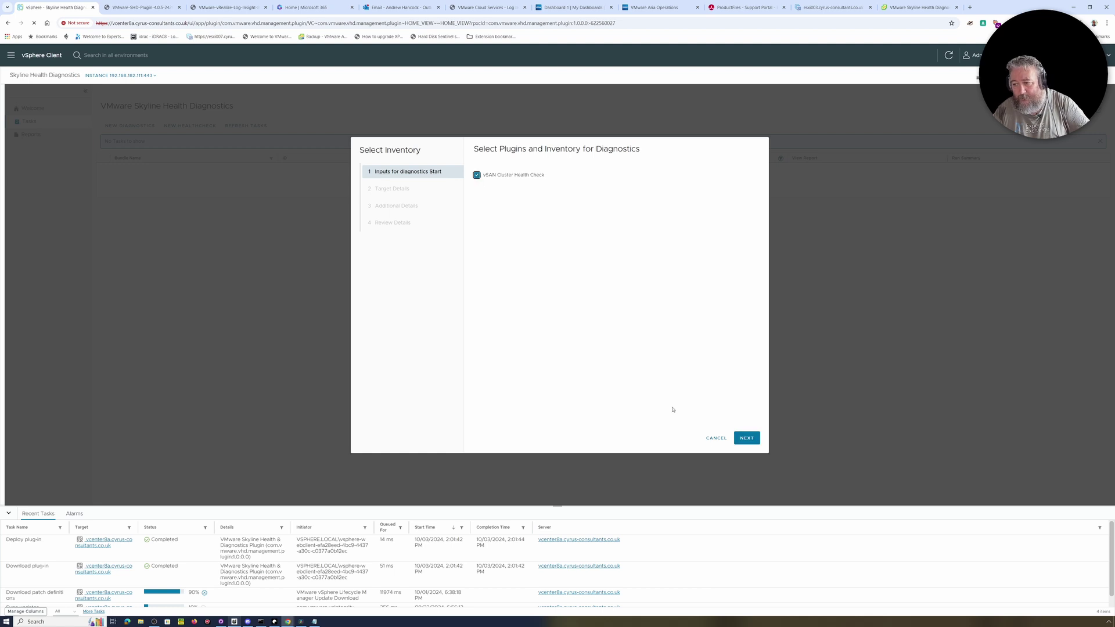
{"action": "left_click", "coordinate": [747, 438]}
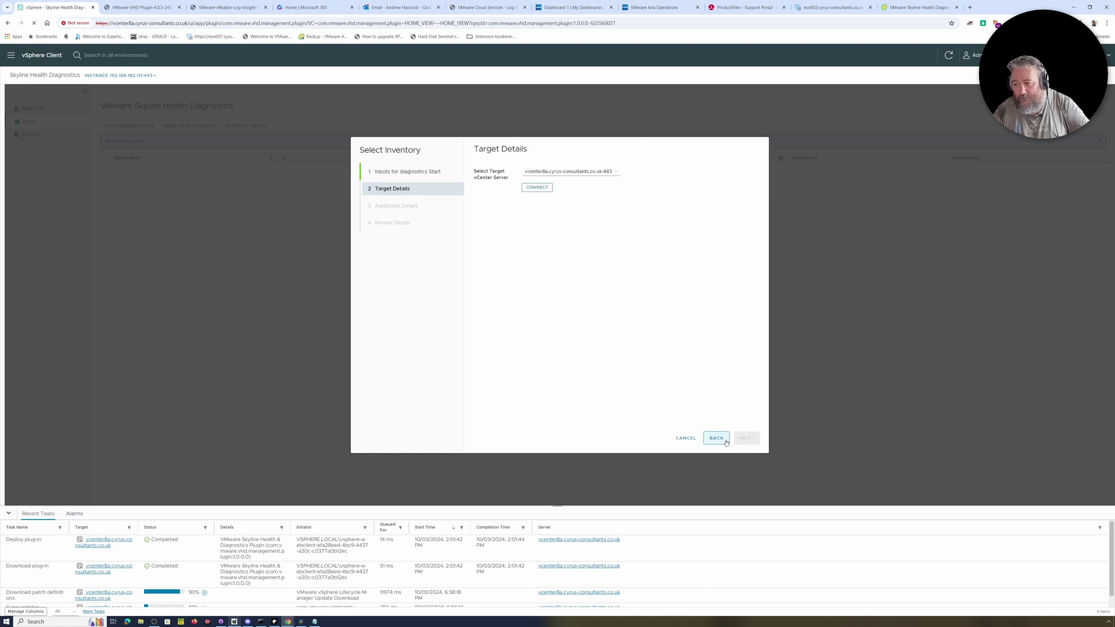
{"action": "left_click", "coordinate": [716, 438]}
{"action": "left_click", "coordinate": [477, 175]}
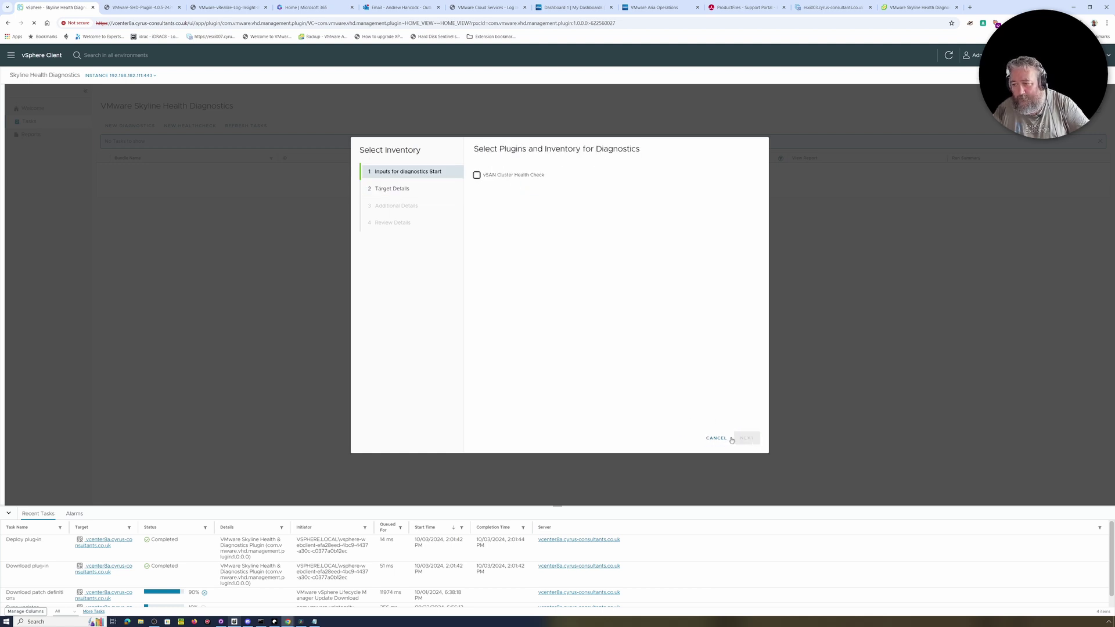
{"action": "left_click", "coordinate": [476, 175]}
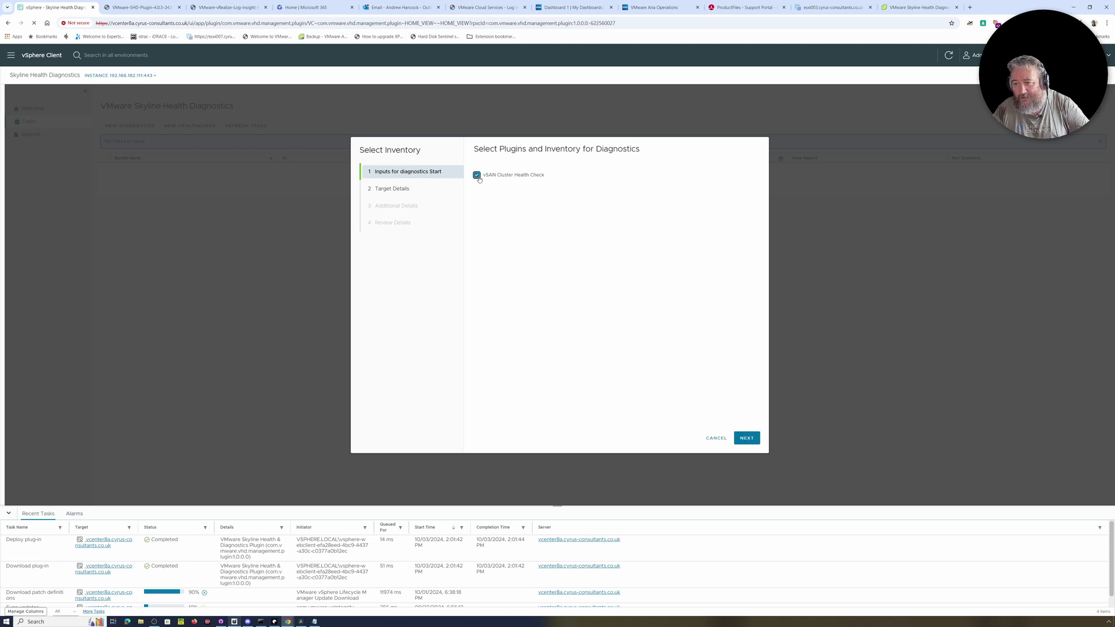
{"action": "left_click", "coordinate": [745, 440]}
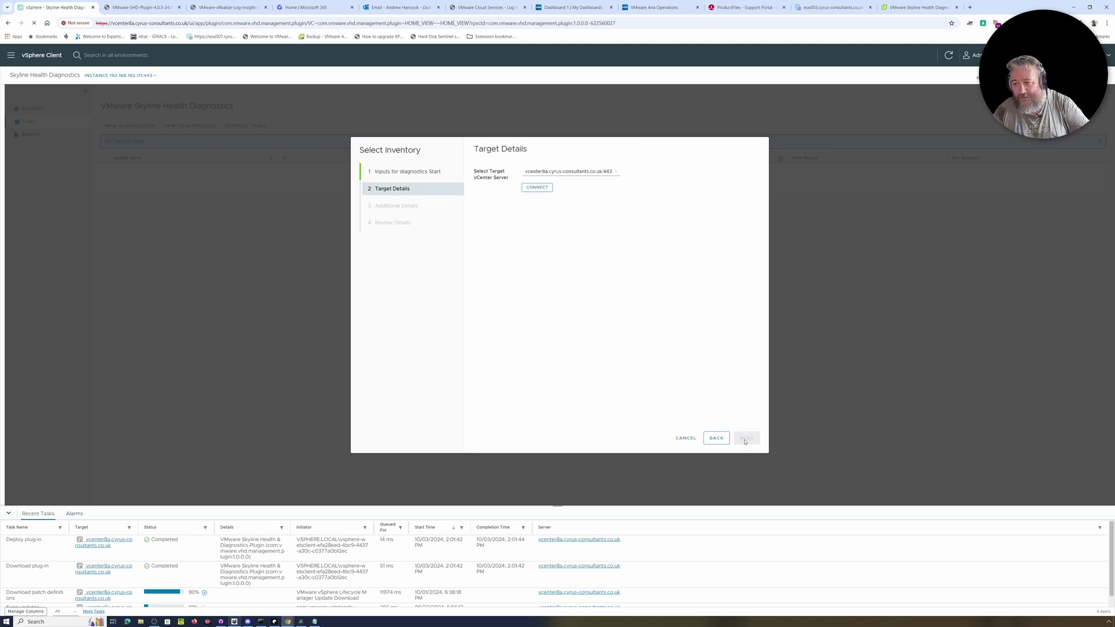
{"action": "left_click", "coordinate": [537, 188]}
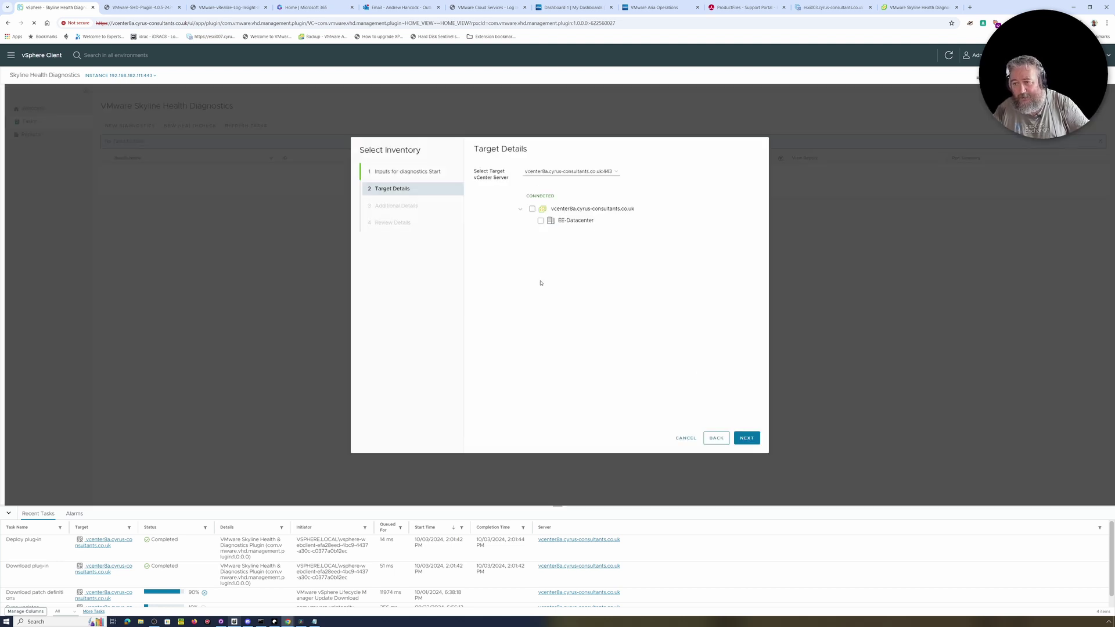
{"action": "left_click", "coordinate": [532, 208]}
{"action": "left_click", "coordinate": [747, 438]}
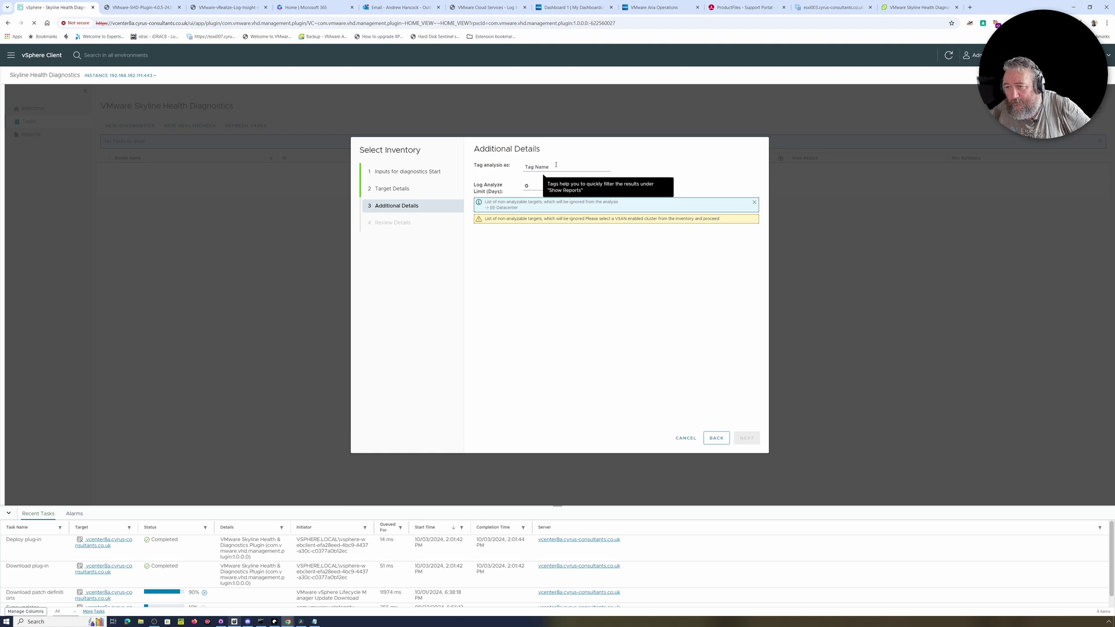
Enter tag EE-Lab-Test-Video and log limit 5, then cancel and restart the wizard.
{"action": "left_click", "coordinate": [558, 167]}
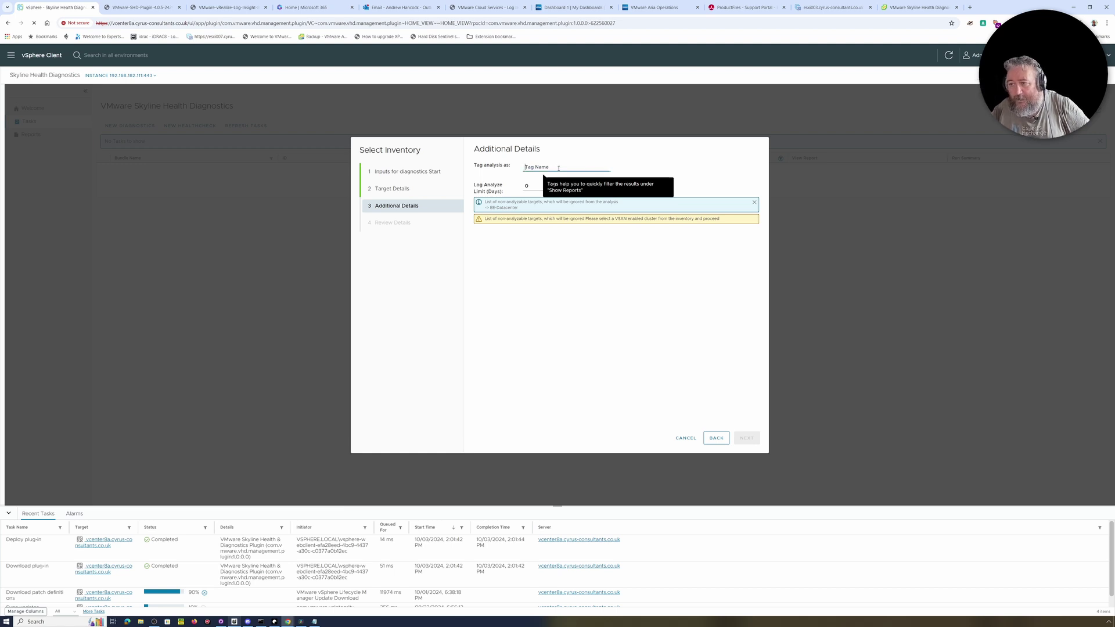
{"action": "type", "text": "EE"}
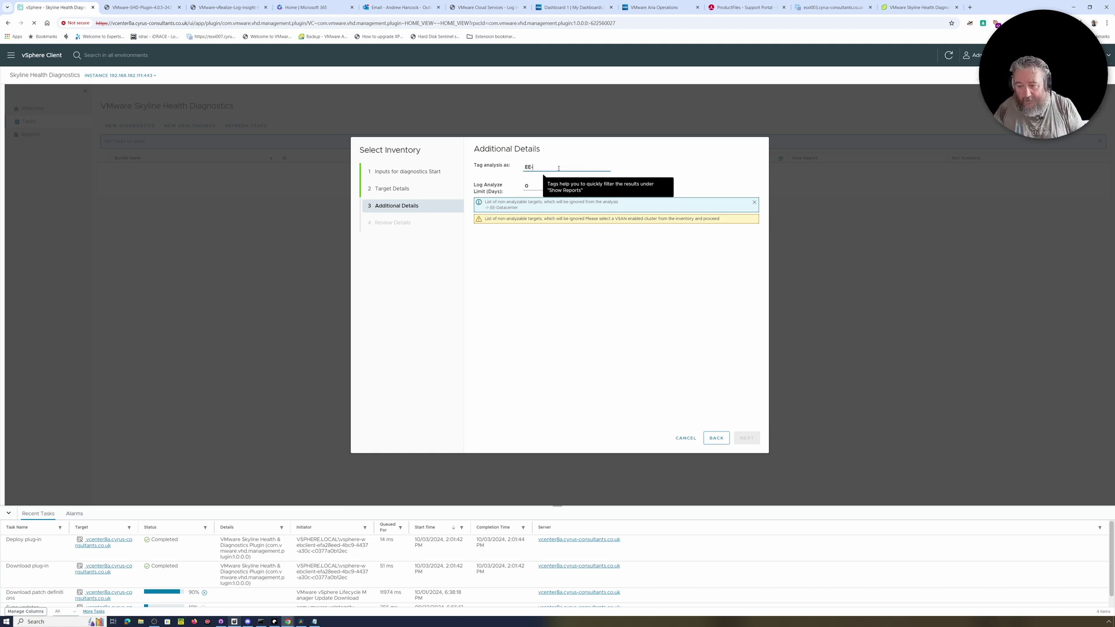
{"action": "type", "text": "-Lab-Test-Video"}
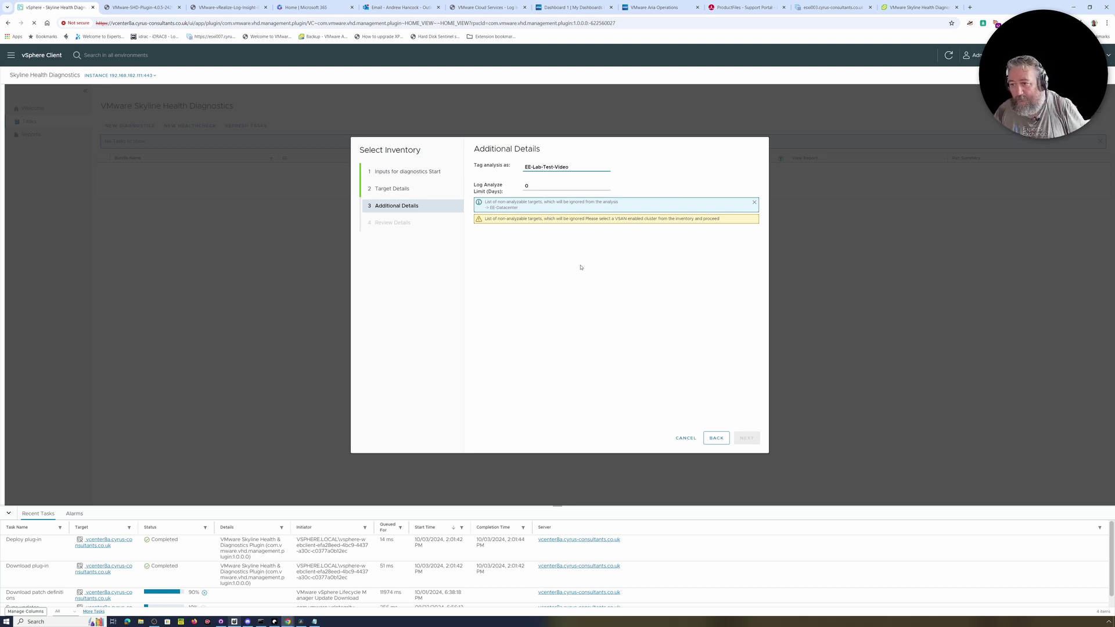
{"action": "left_click", "coordinate": [537, 185]}
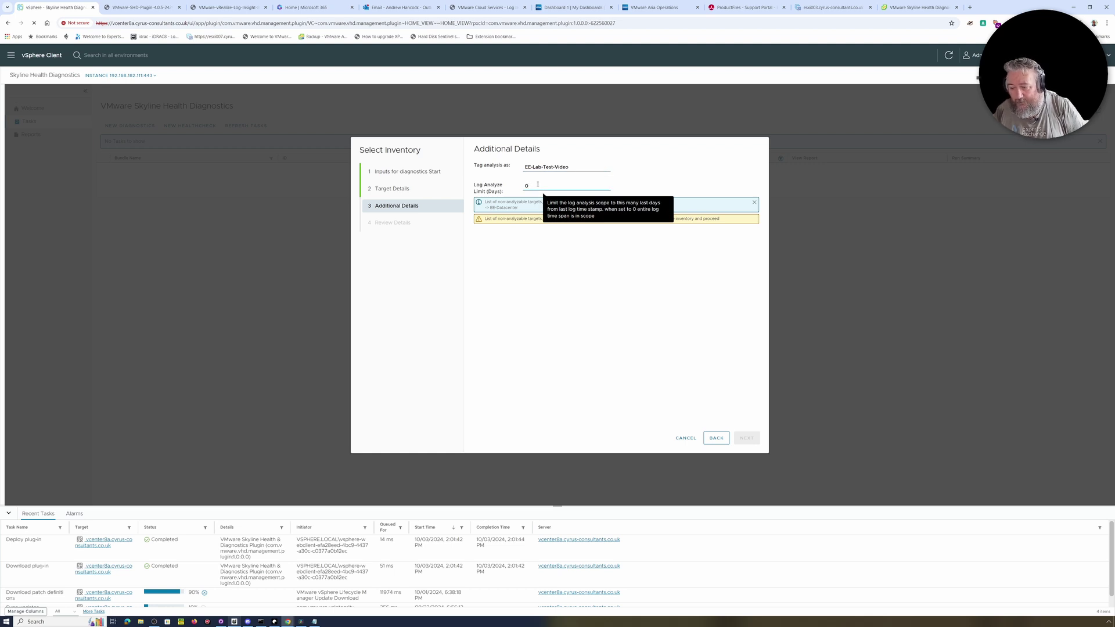
{"action": "double_click", "coordinate": [538, 185]}
{"action": "type", "text": "5"}
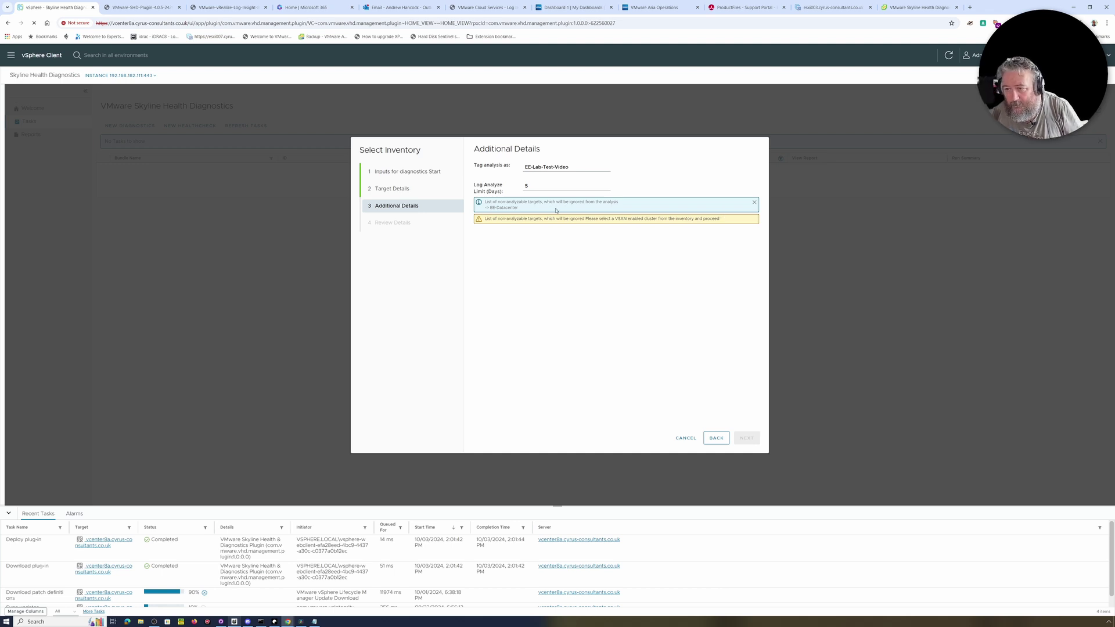
{"action": "left_click", "coordinate": [754, 202]}
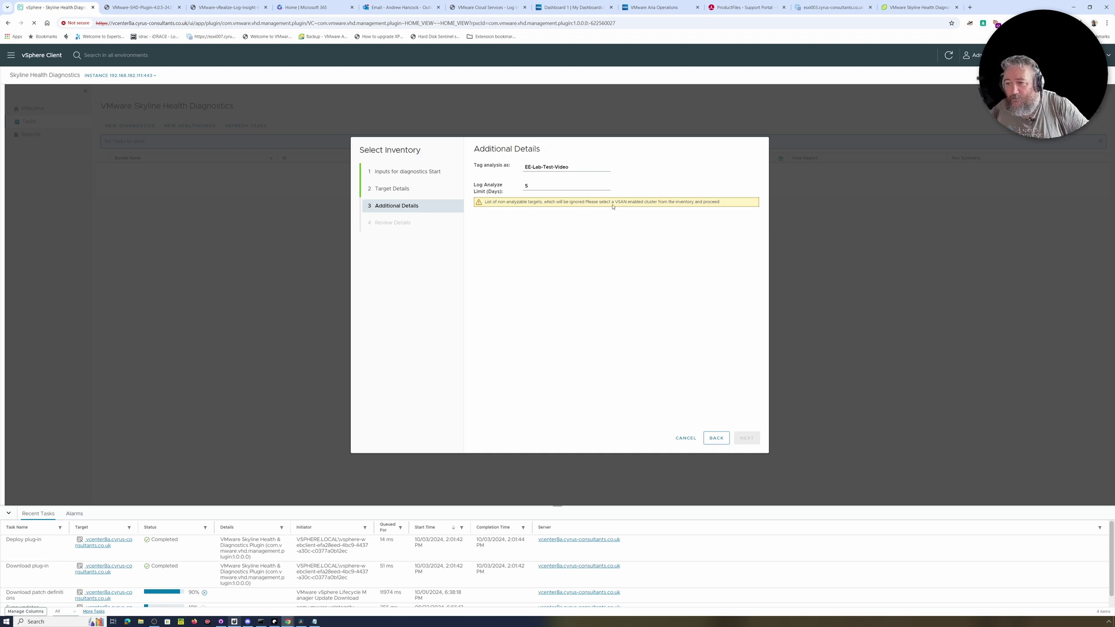
{"action": "left_click", "coordinate": [689, 441]}
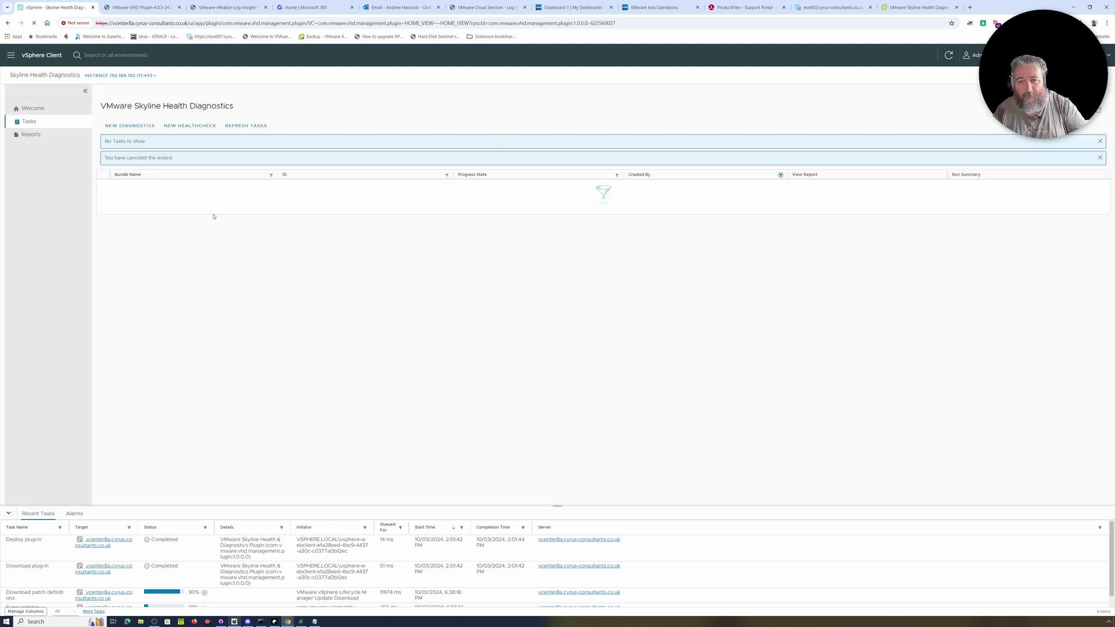
{"action": "left_click", "coordinate": [189, 127]}
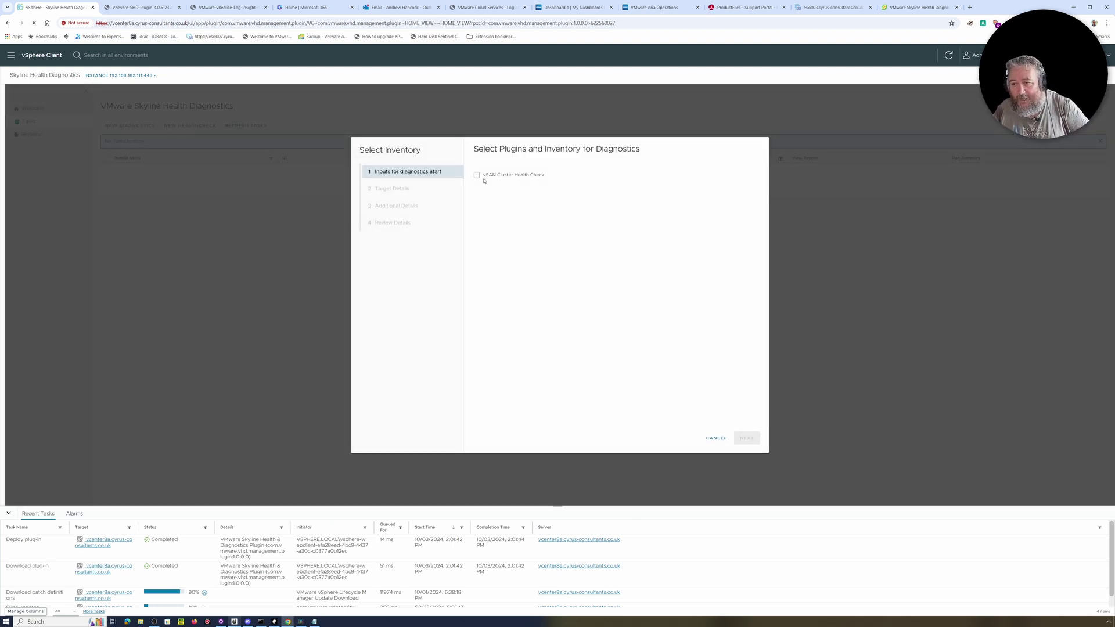
Abandon the leftover vSAN health check setup and begin a new diagnostics run.
{"action": "left_click", "coordinate": [478, 175]}
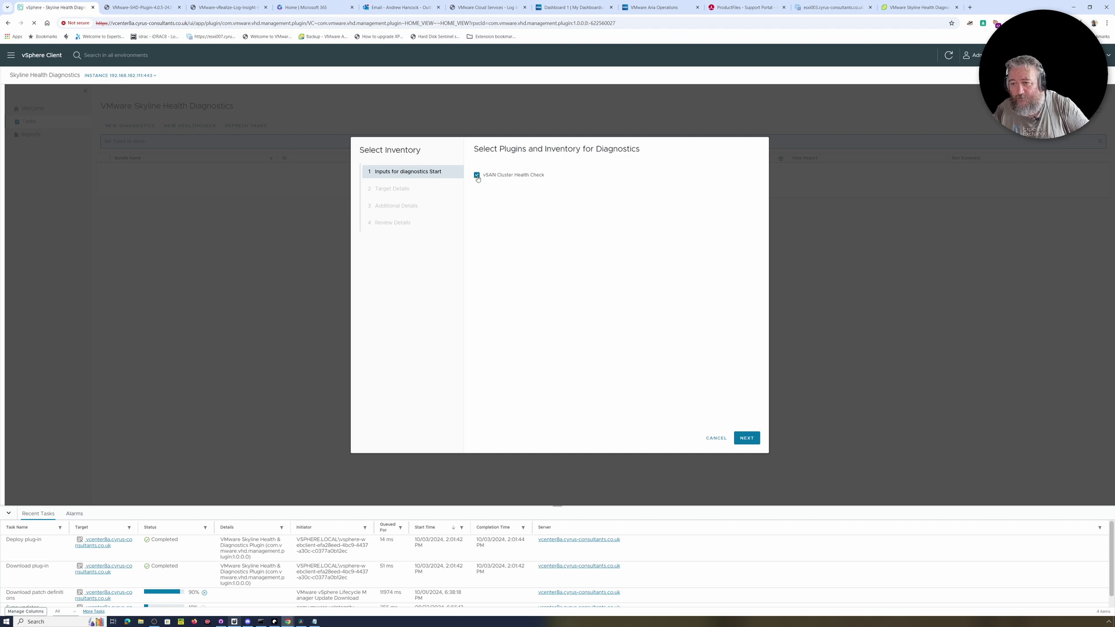
{"action": "left_click", "coordinate": [480, 178]}
{"action": "left_click", "coordinate": [718, 439]}
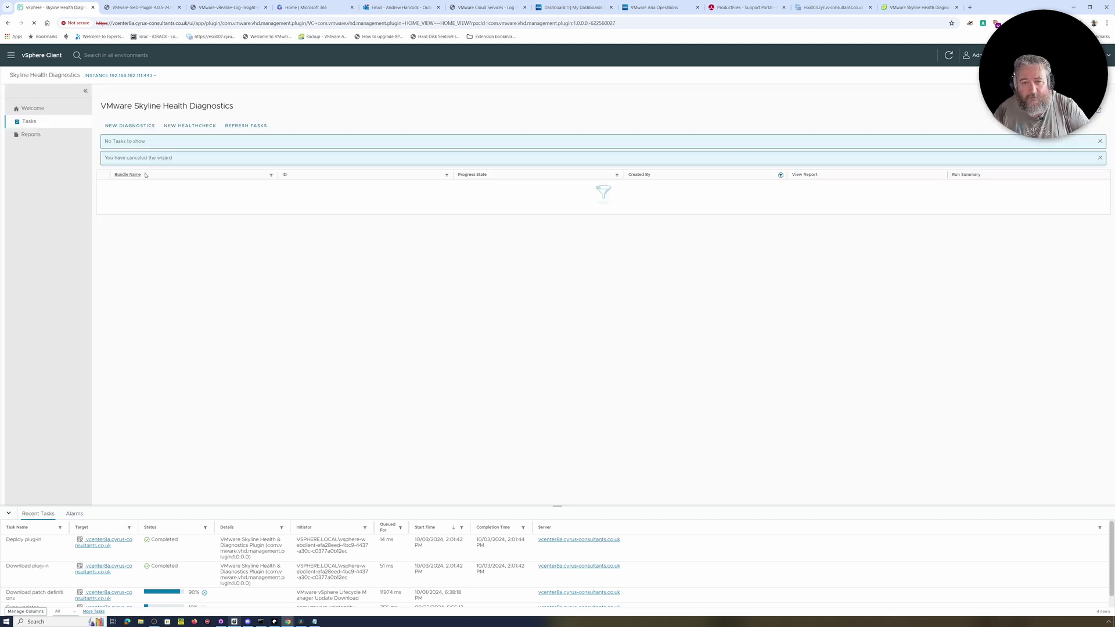
{"action": "left_click", "coordinate": [144, 131]}
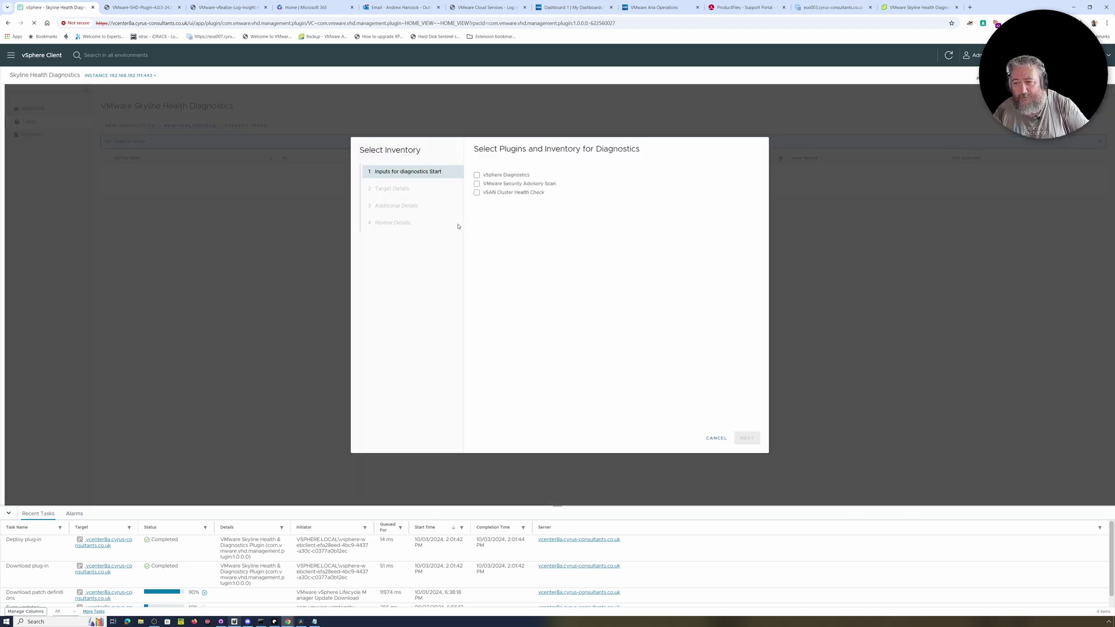
Select vSphere Diagnostics and VMware Security Advisory Scan, targeting the whole vcenter8a inventory.
{"action": "left_click", "coordinate": [477, 176]}
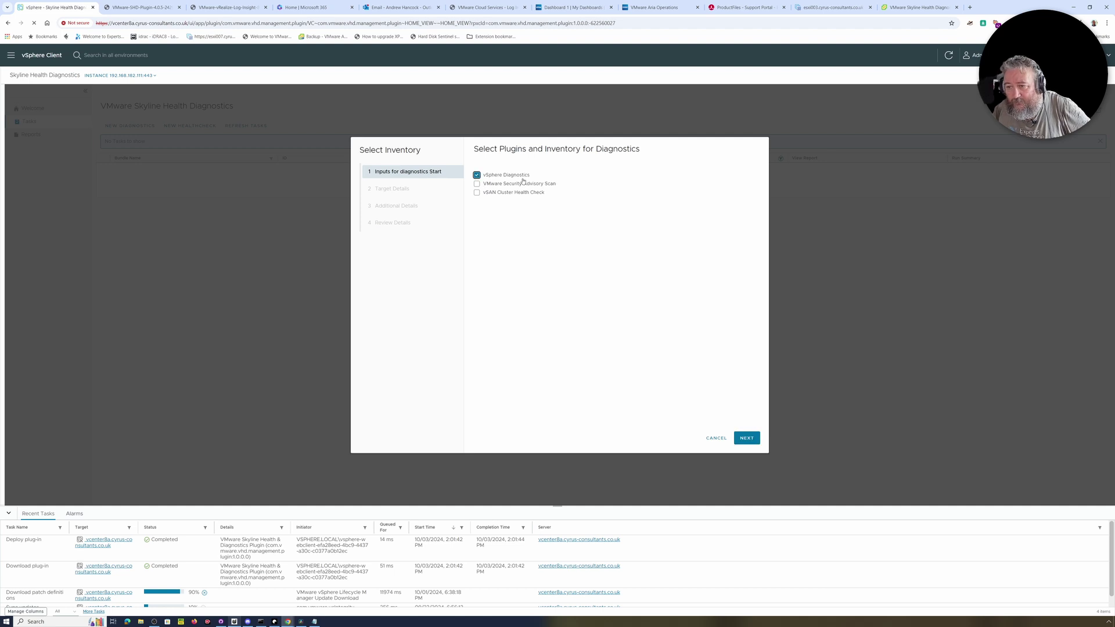
{"action": "left_click", "coordinate": [477, 184]}
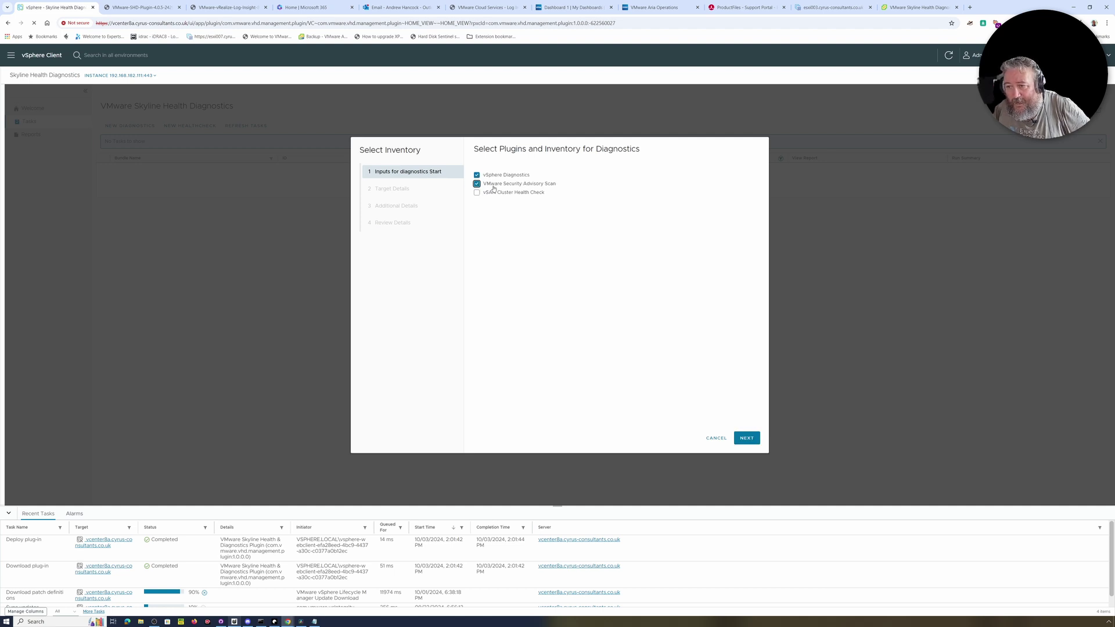
{"action": "left_click", "coordinate": [745, 439]}
{"action": "left_click", "coordinate": [538, 218]}
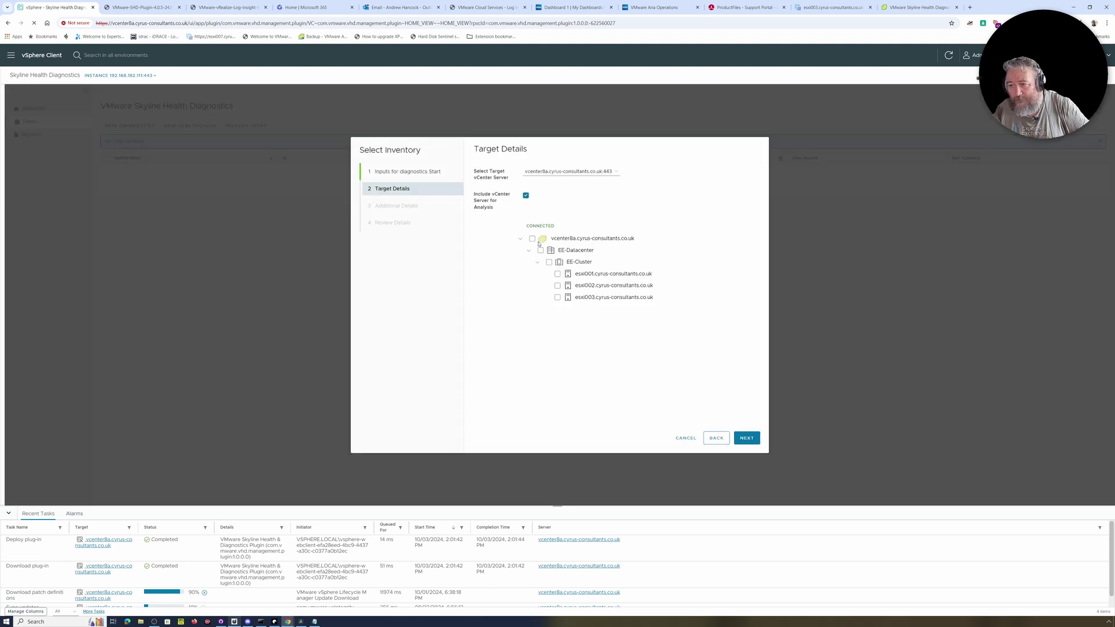
{"action": "left_click", "coordinate": [533, 240]}
{"action": "left_click", "coordinate": [746, 438]}
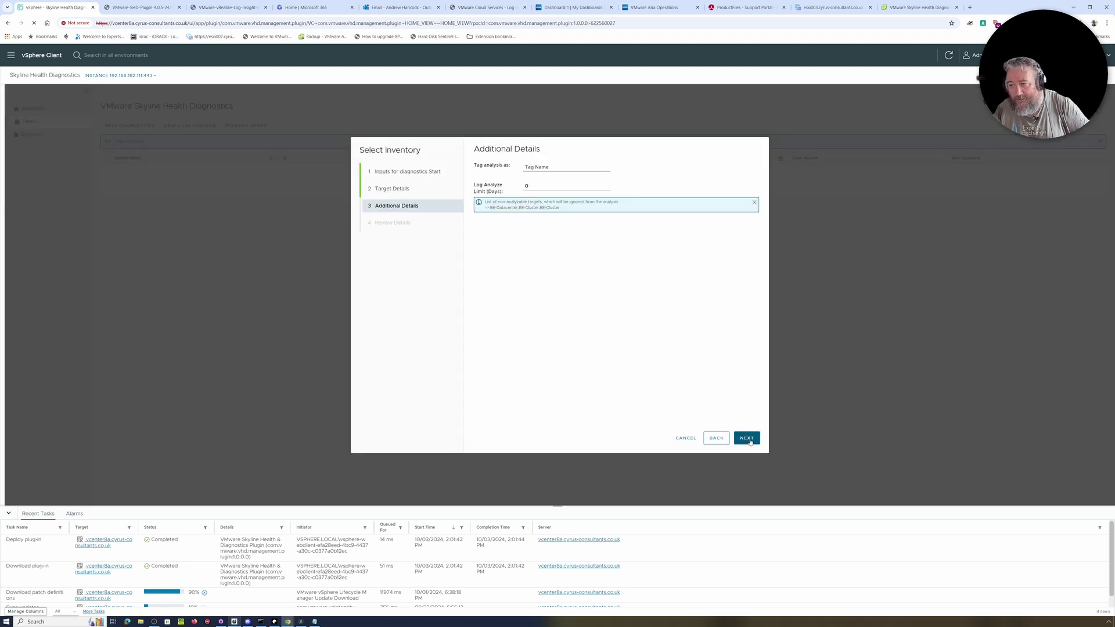
Tag the scan EE-Lab-Video-Test with a 5-day log limit, review and submit it.
{"action": "left_click", "coordinate": [550, 167]}
{"action": "type", "text": "EE-Lab"}
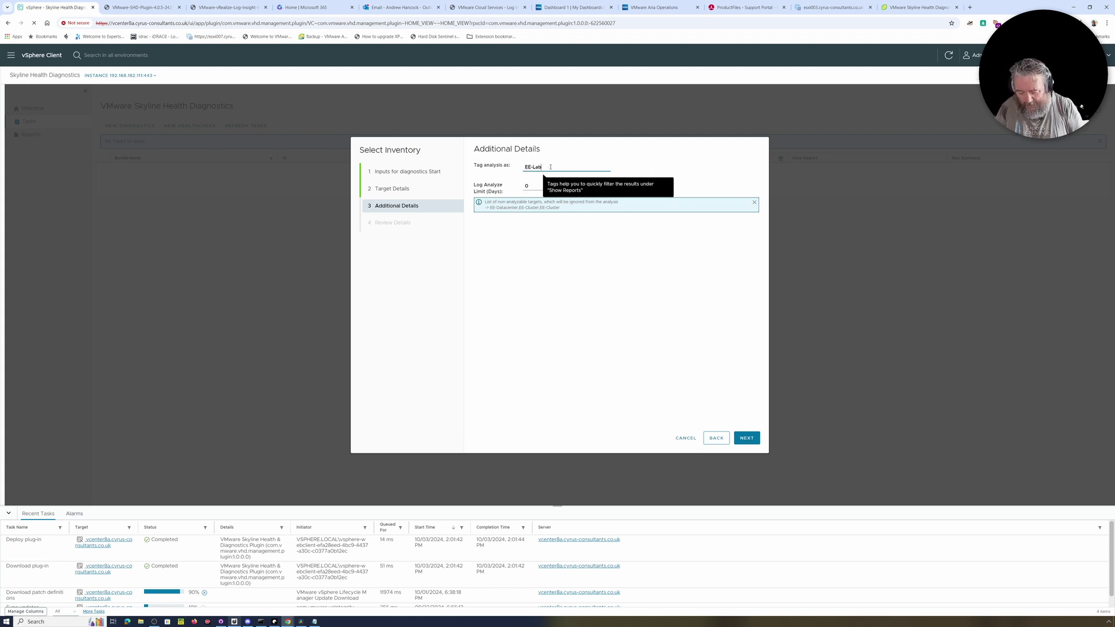
{"action": "type", "text": "-Video-Test"}
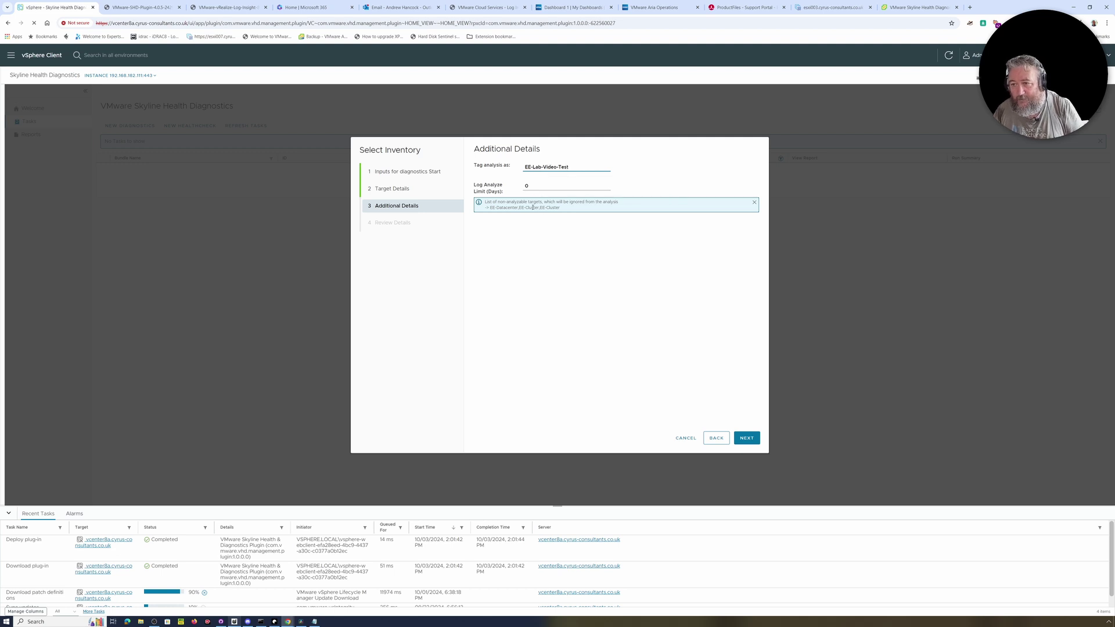
{"action": "key", "text": "Tab"}
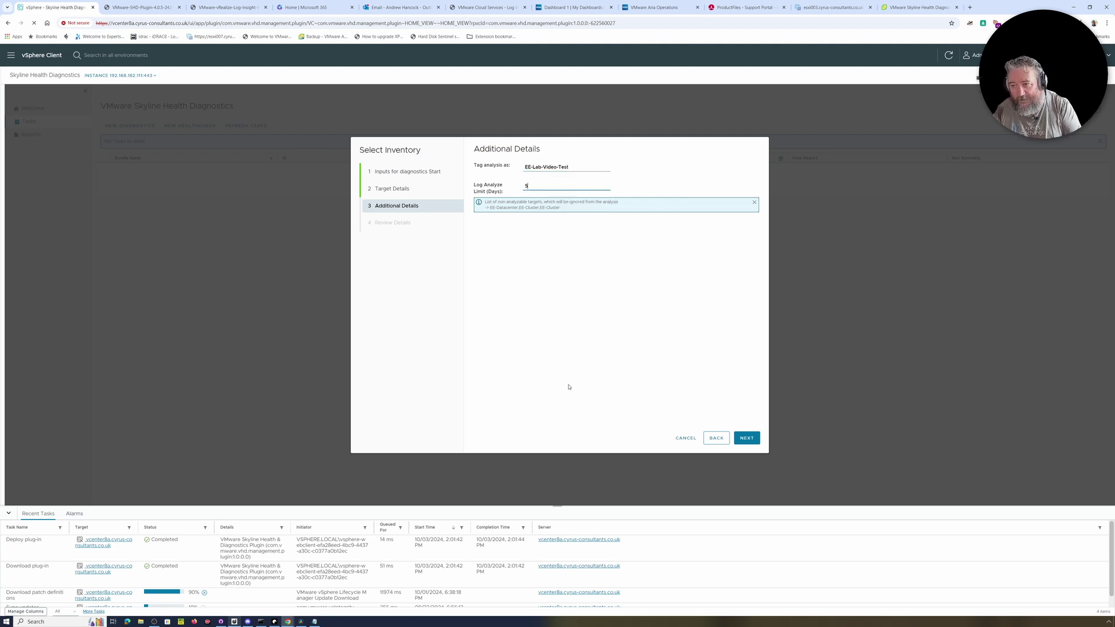
{"action": "left_click", "coordinate": [748, 439]}
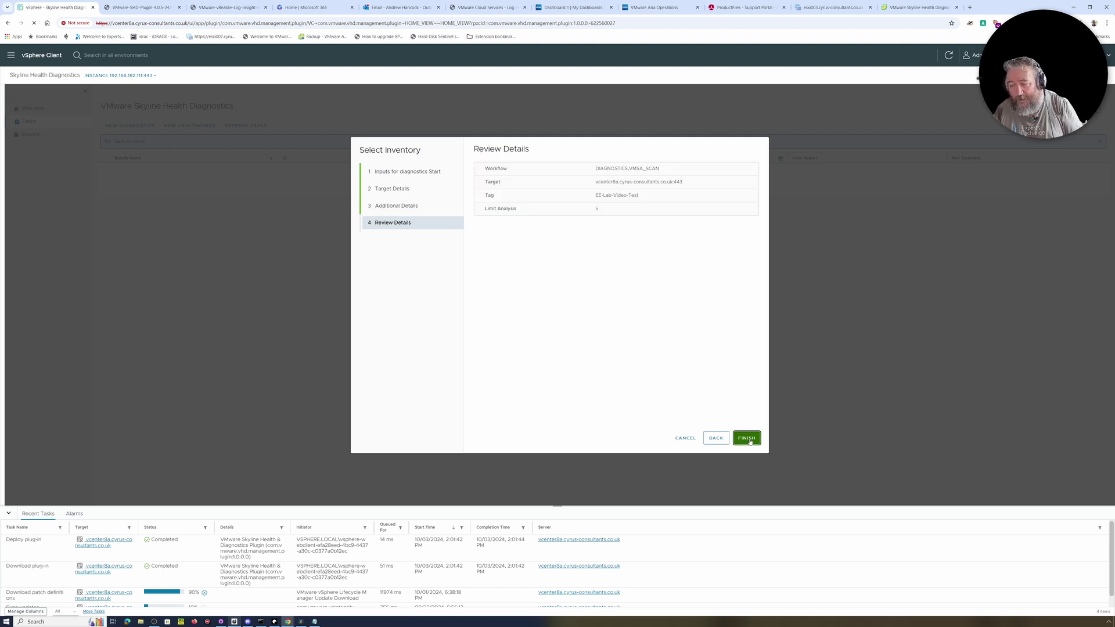
{"action": "left_click", "coordinate": [747, 438]}
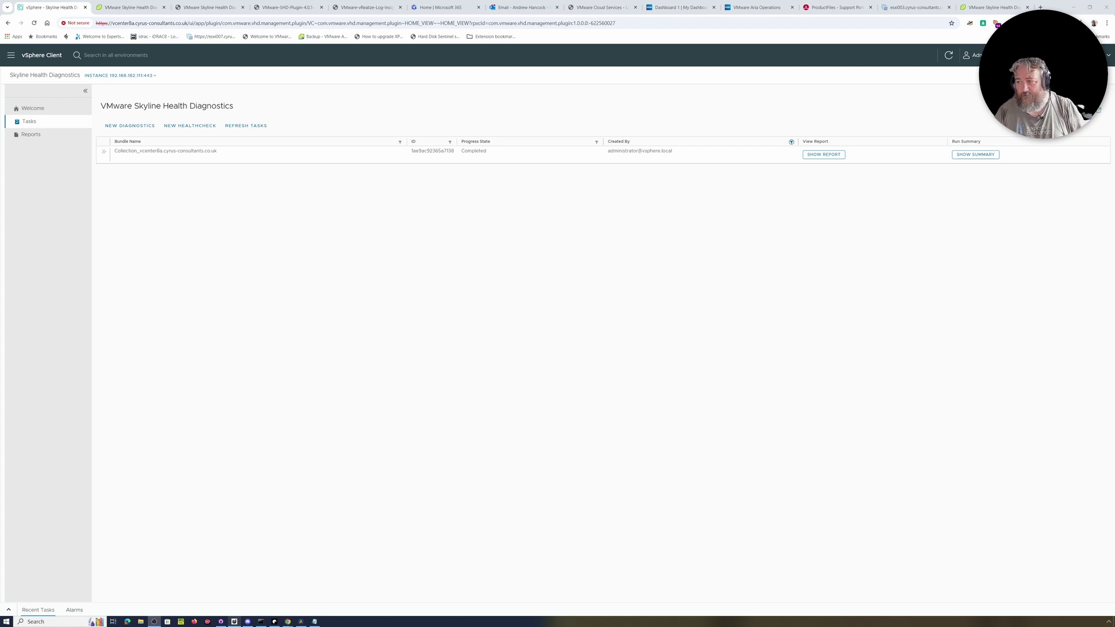
View the completed scan's run summary, close it, and list the VMSA_SCAN,DIAGNOSTICS report bundle.
{"action": "left_click", "coordinate": [965, 156]}
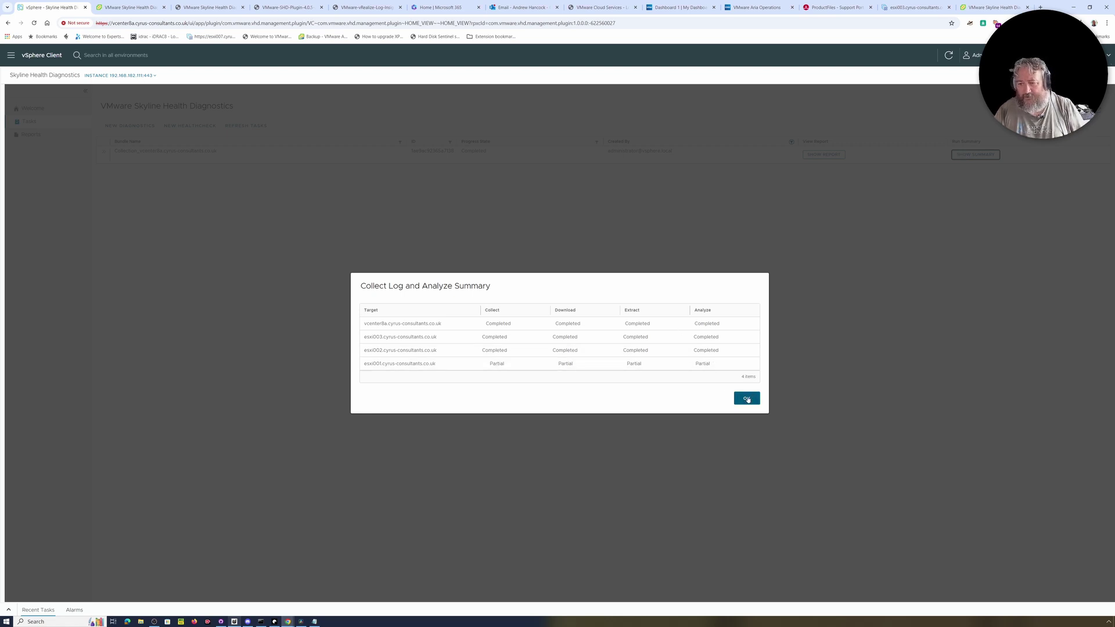
{"action": "left_click", "coordinate": [747, 398]}
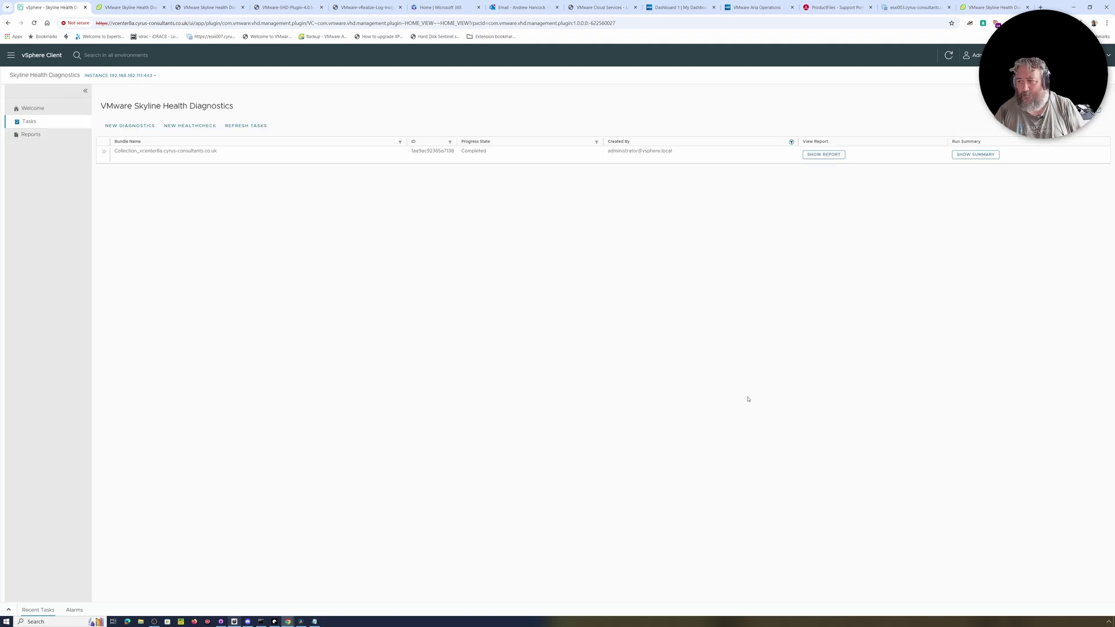
{"action": "left_click", "coordinate": [823, 155]}
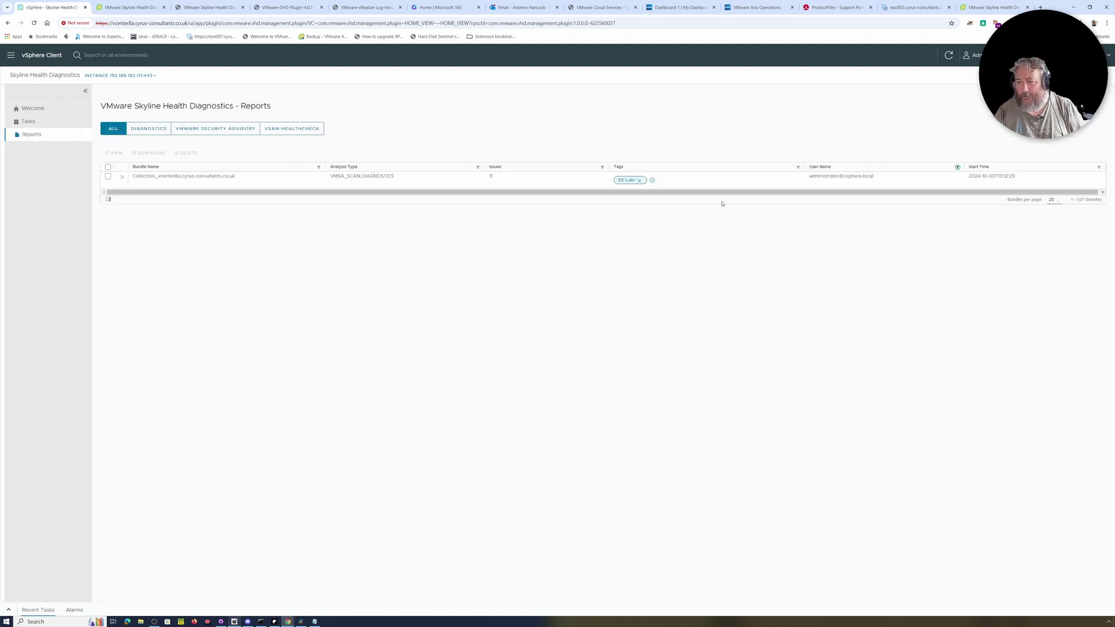
Open the bundle details and expand issue lists for vcenter8a, esxi001, esxi002 and esxi003.
{"action": "left_click", "coordinate": [122, 177]}
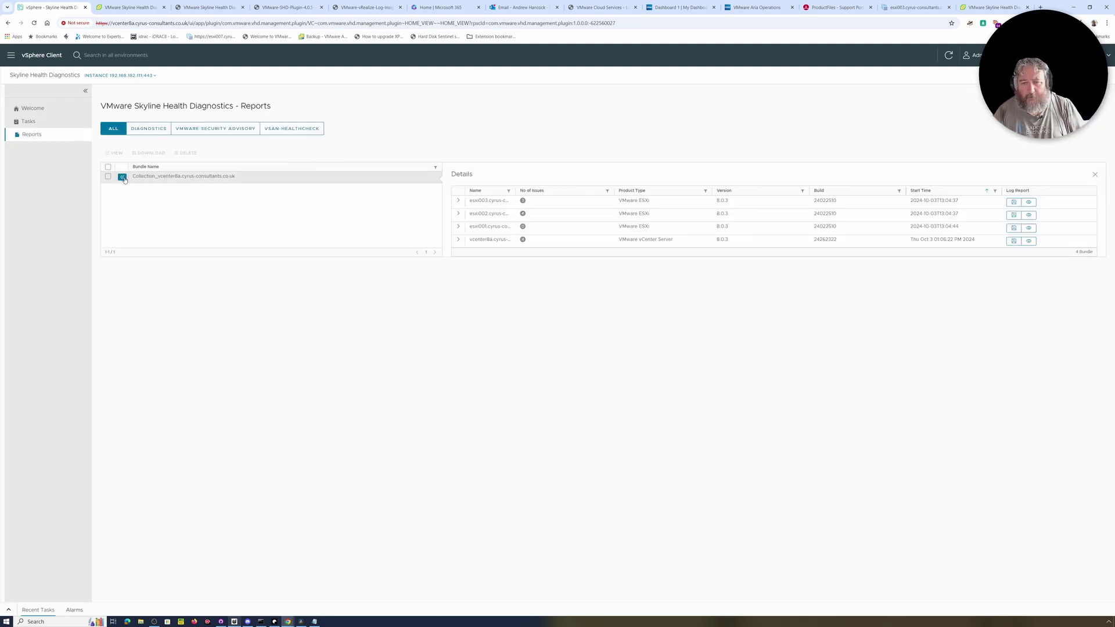
{"action": "left_click", "coordinate": [458, 239]}
{"action": "left_click", "coordinate": [458, 226]}
{"action": "left_click", "coordinate": [458, 214]}
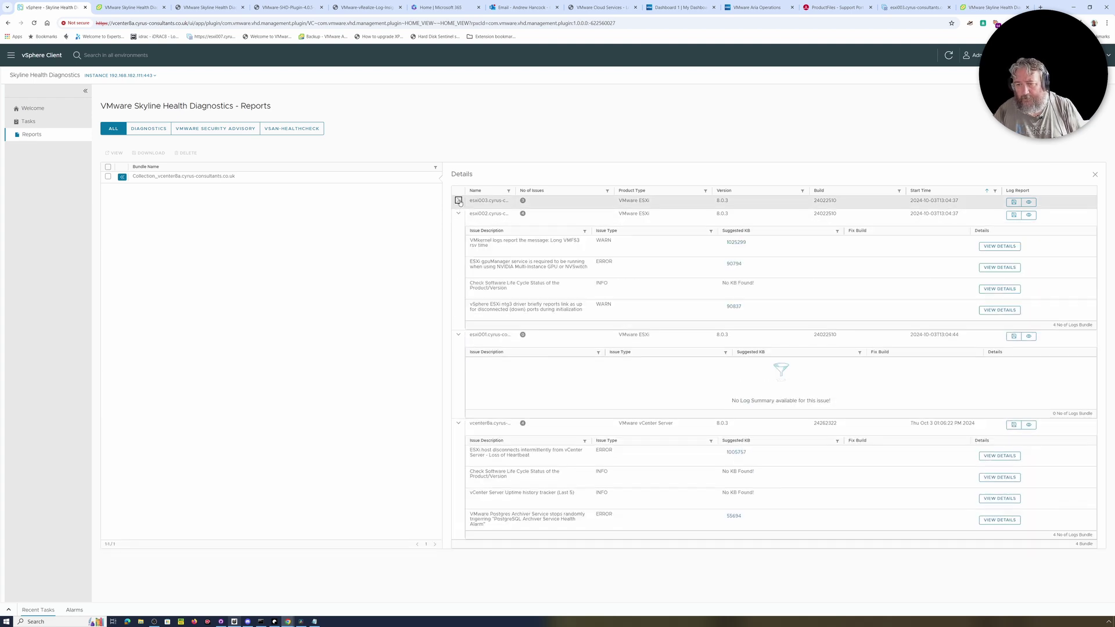
{"action": "left_click", "coordinate": [458, 201]}
{"action": "scroll", "coordinate": [549, 402], "scroll_direction": "down", "scroll_amount": 1}
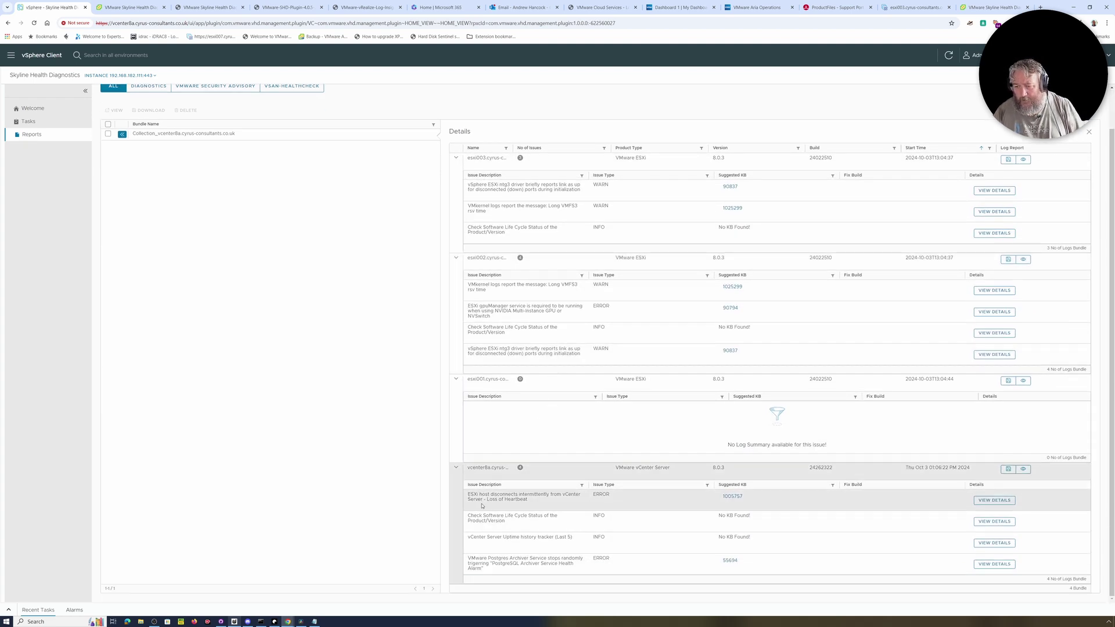